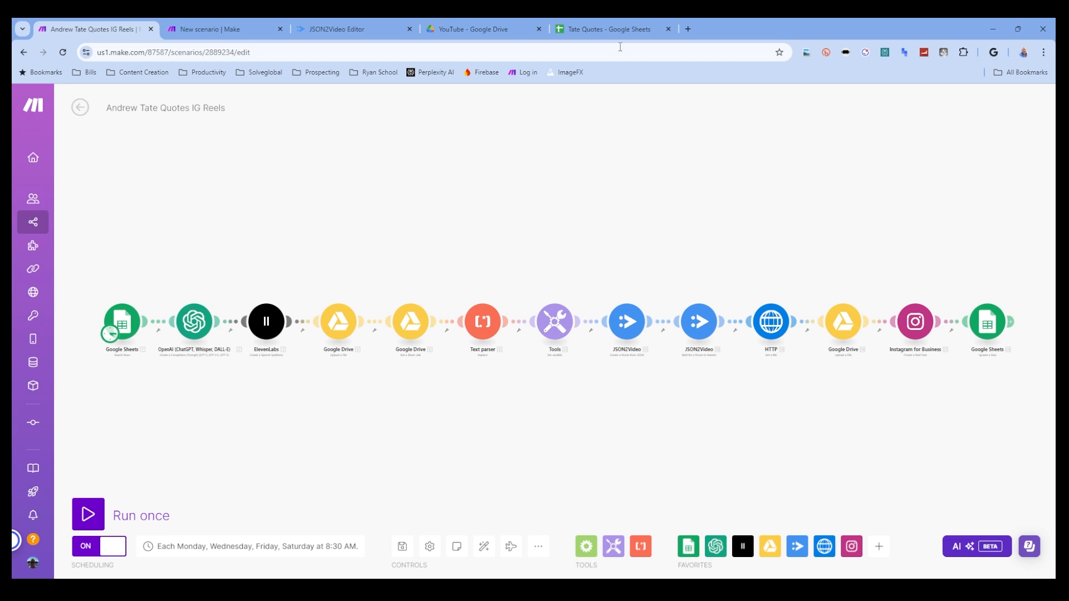
# Review the Tate Quotes spreadsheet and the settings of the scenario's first Google Sheets module, including its filter on the Posted column.
pyautogui.click(605, 32)
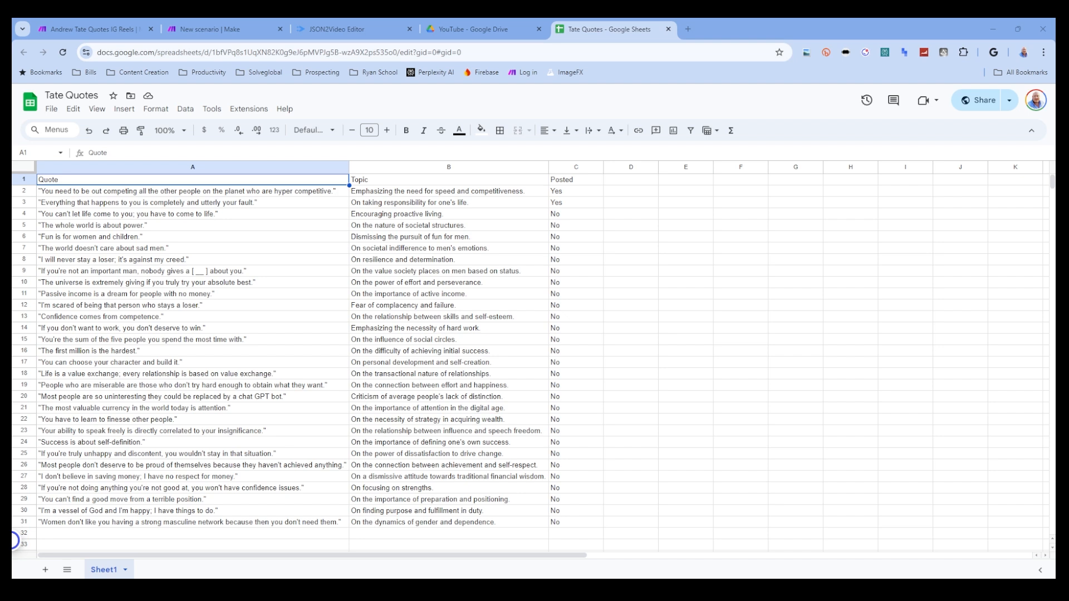
pyautogui.click(91, 28)
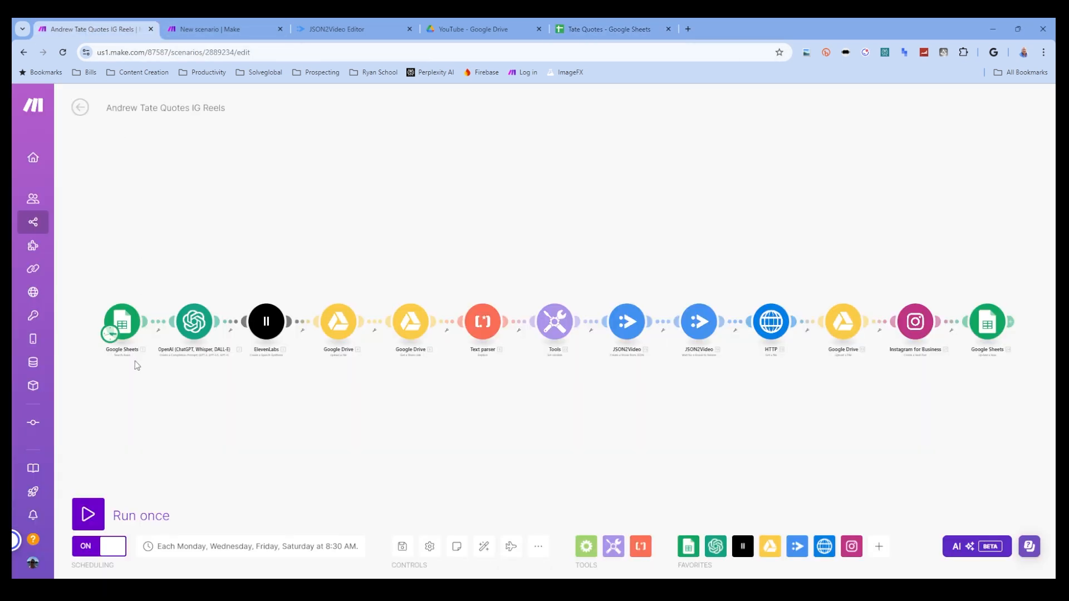
pyautogui.click(123, 320)
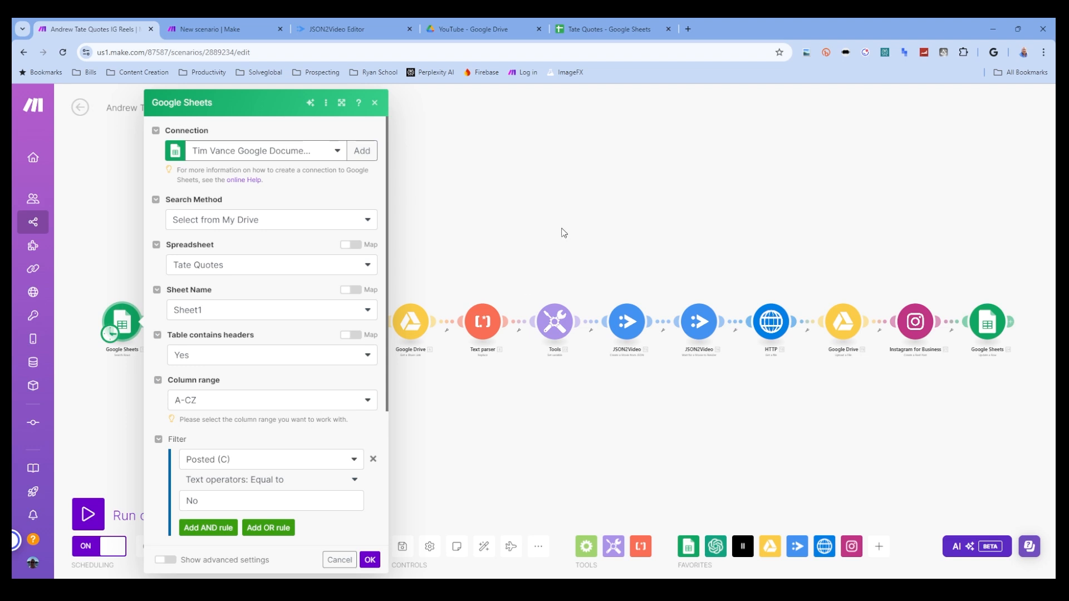
pyautogui.click(503, 209)
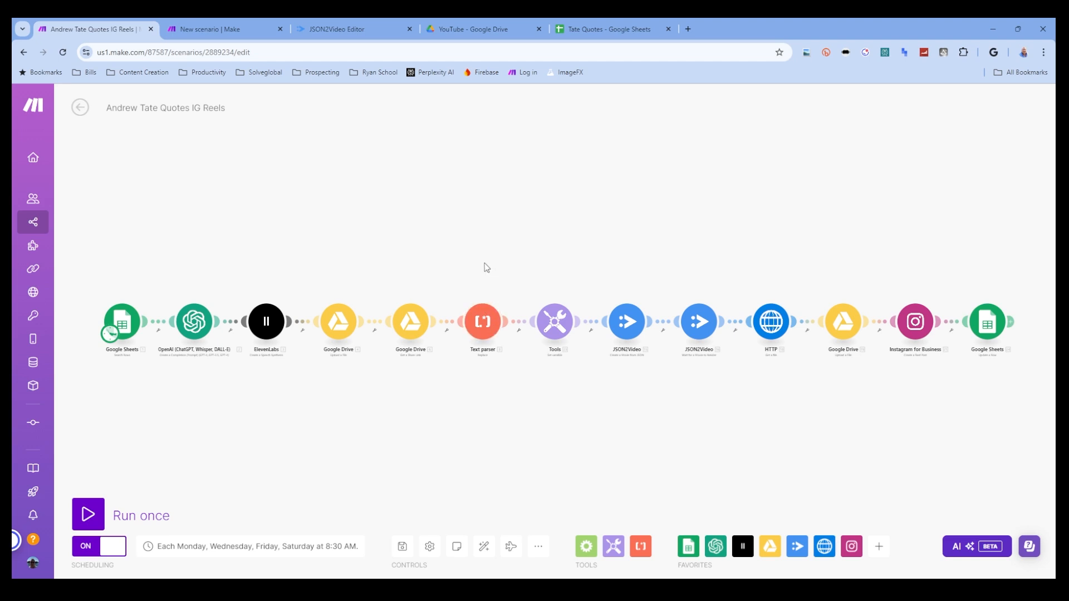
# Review the Text parser module's replacement settings and the Tools module's Random Image variable formula.
pyautogui.click(477, 327)
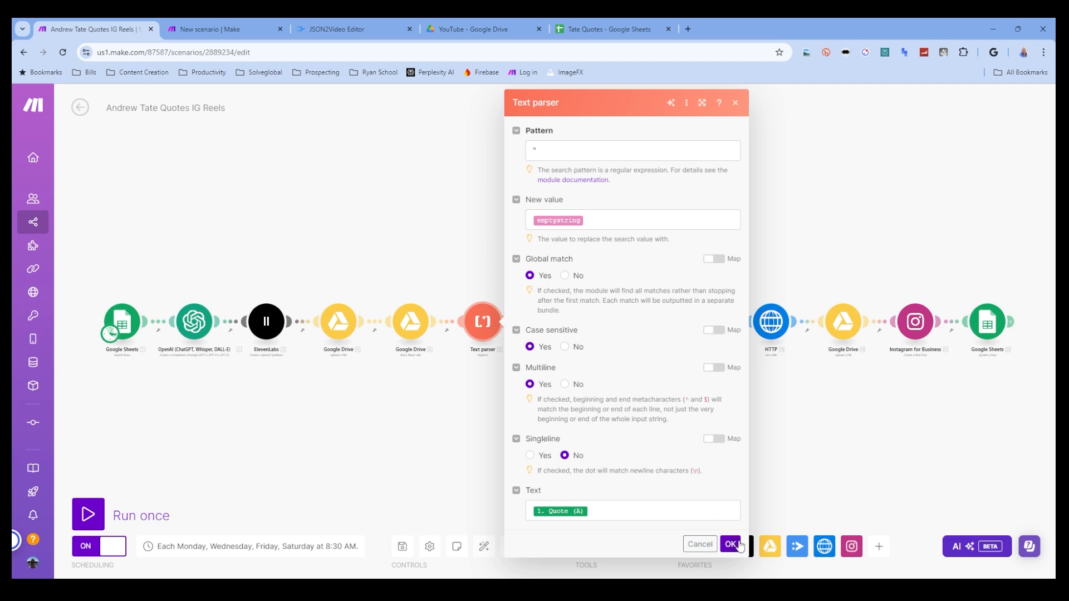
pyautogui.click(702, 544)
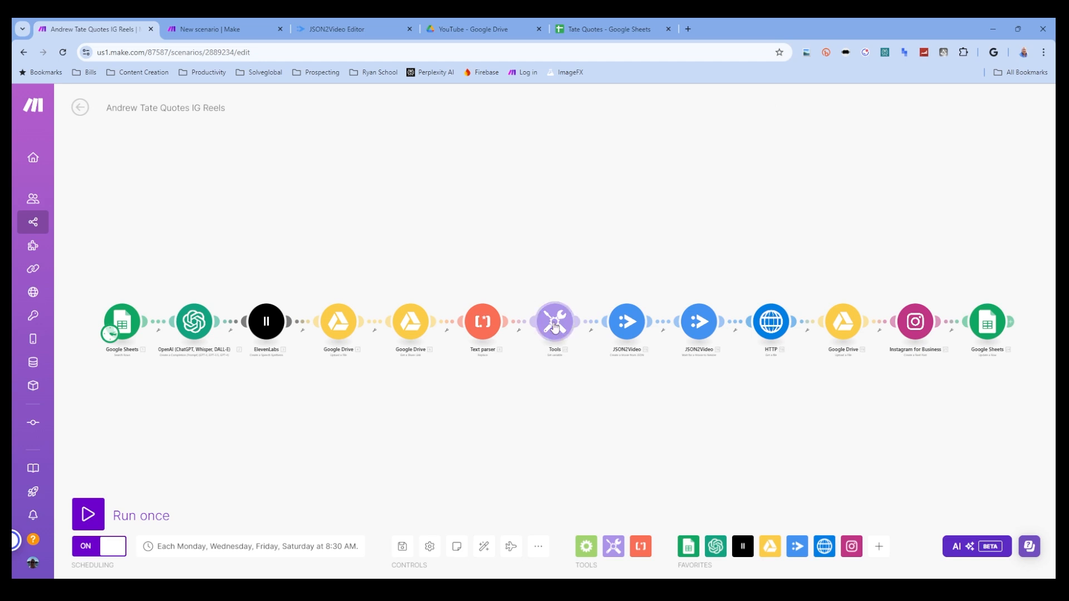
pyautogui.click(554, 326)
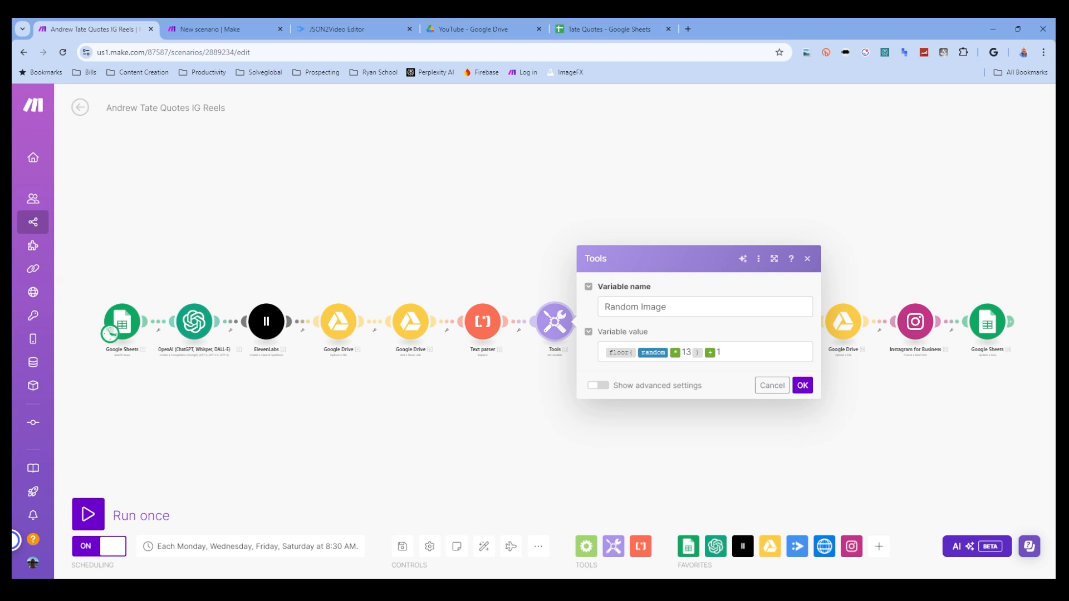
pyautogui.click(636, 196)
# Inspect the first JSON2Video module's Movie JSON, and examine the subtitle styles and audio element of its template in the JSON2Video editor.
pyautogui.click(627, 319)
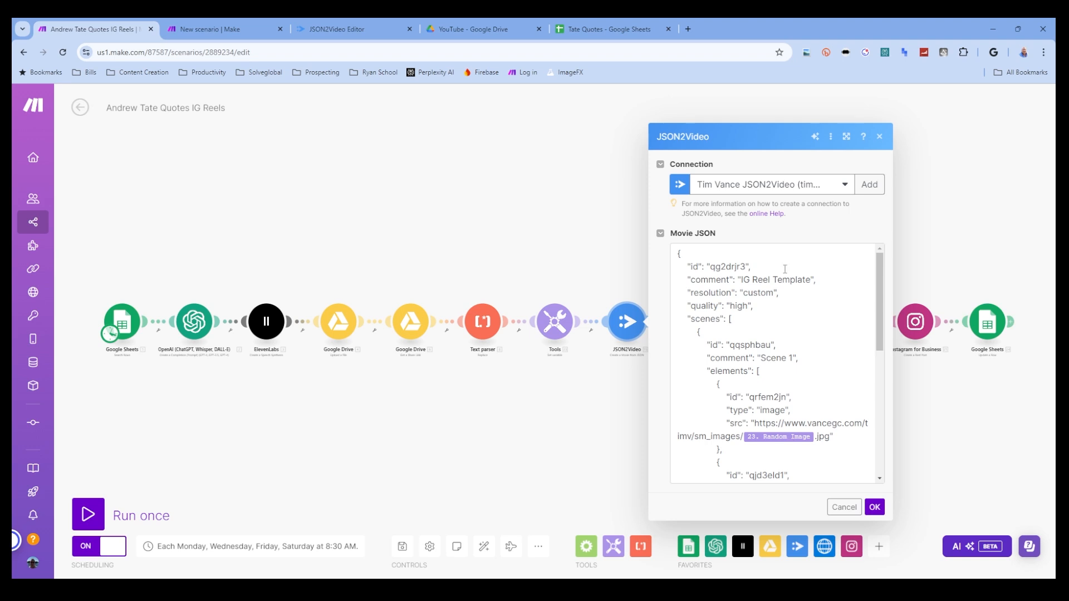
pyautogui.scroll(-3, 790, 305)
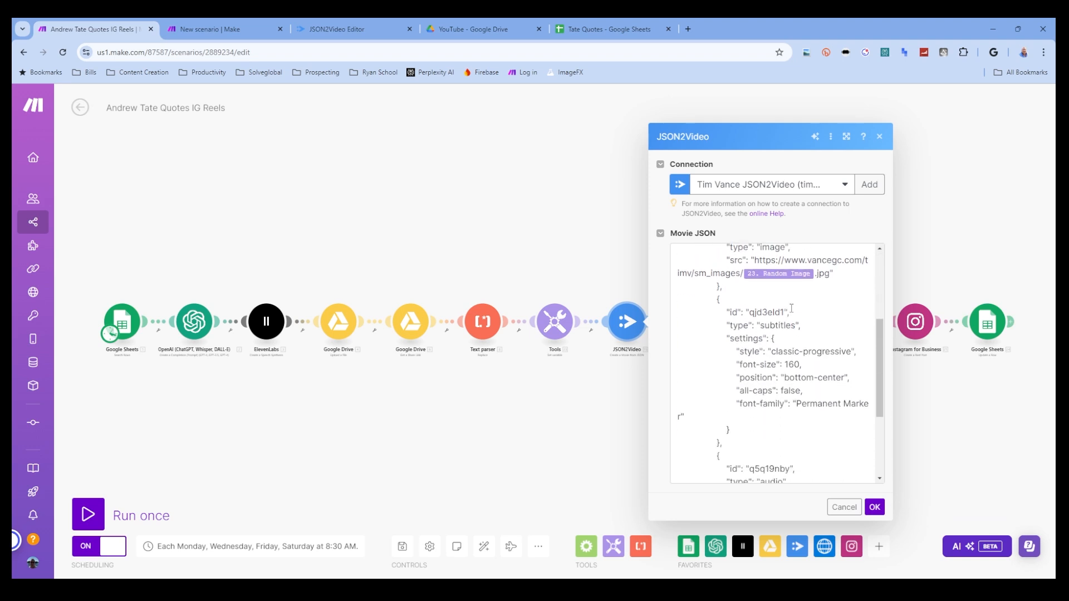
pyautogui.click(323, 29)
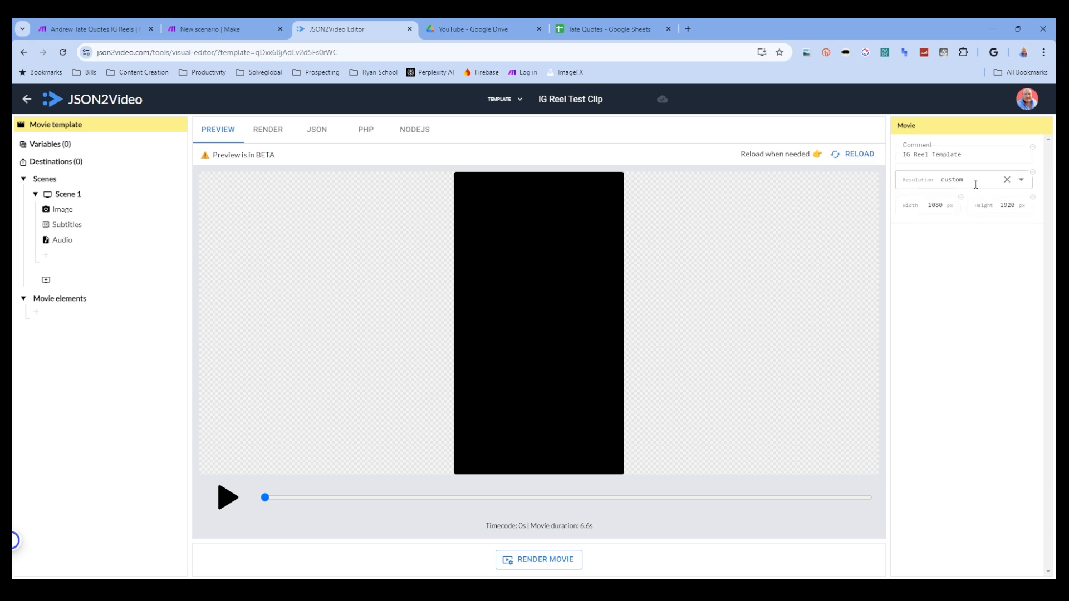
pyautogui.click(73, 230)
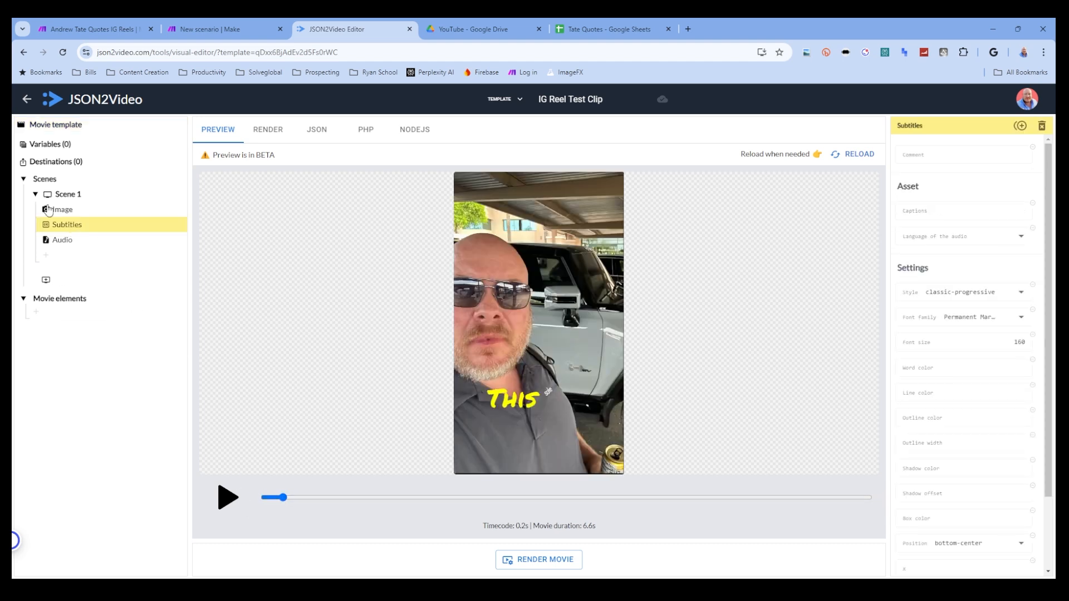
pyautogui.click(1022, 293)
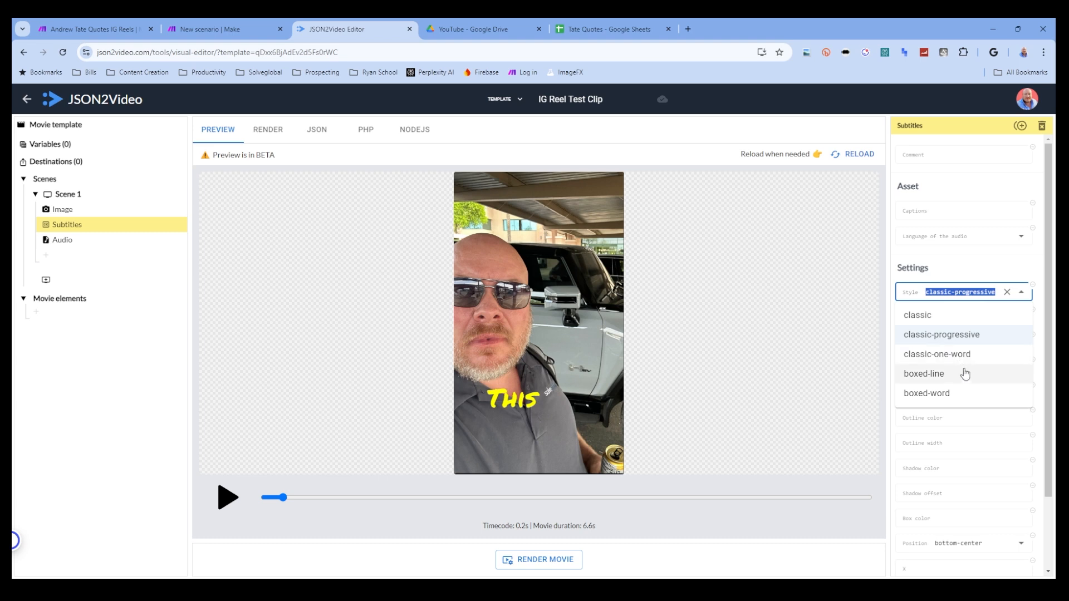
pyautogui.click(991, 269)
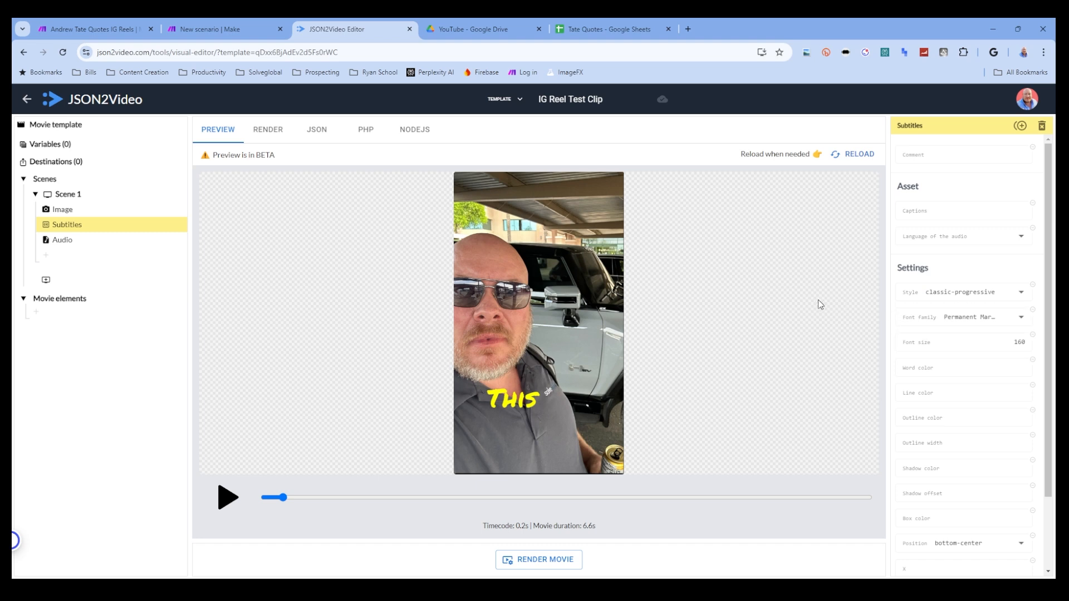
pyautogui.click(80, 243)
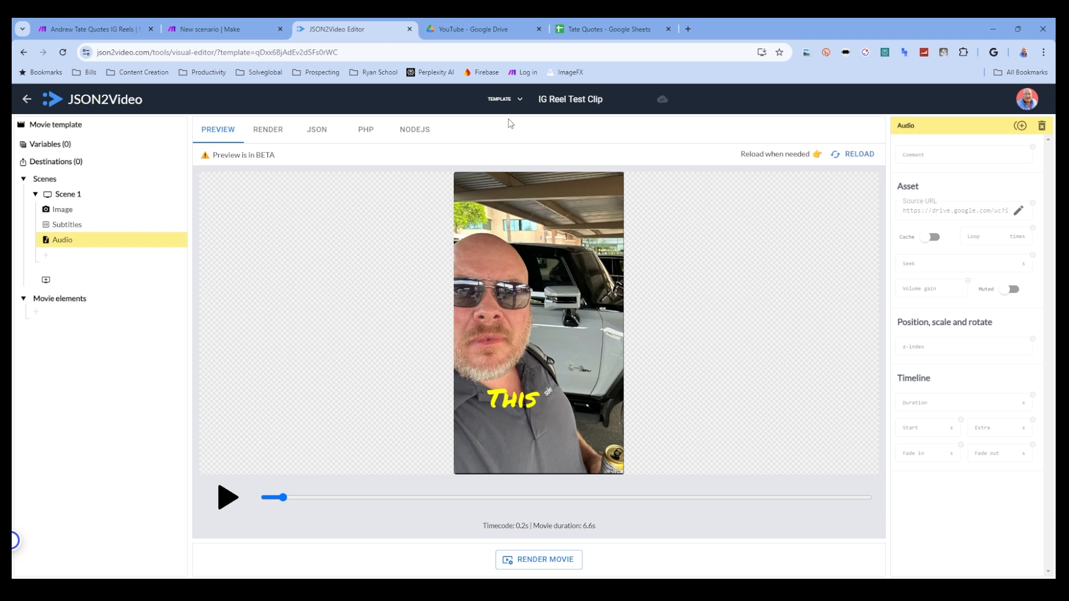
# Return to the movie template list, view the JSON code of IG Reel Test Clip and select its text.
pyautogui.click(26, 101)
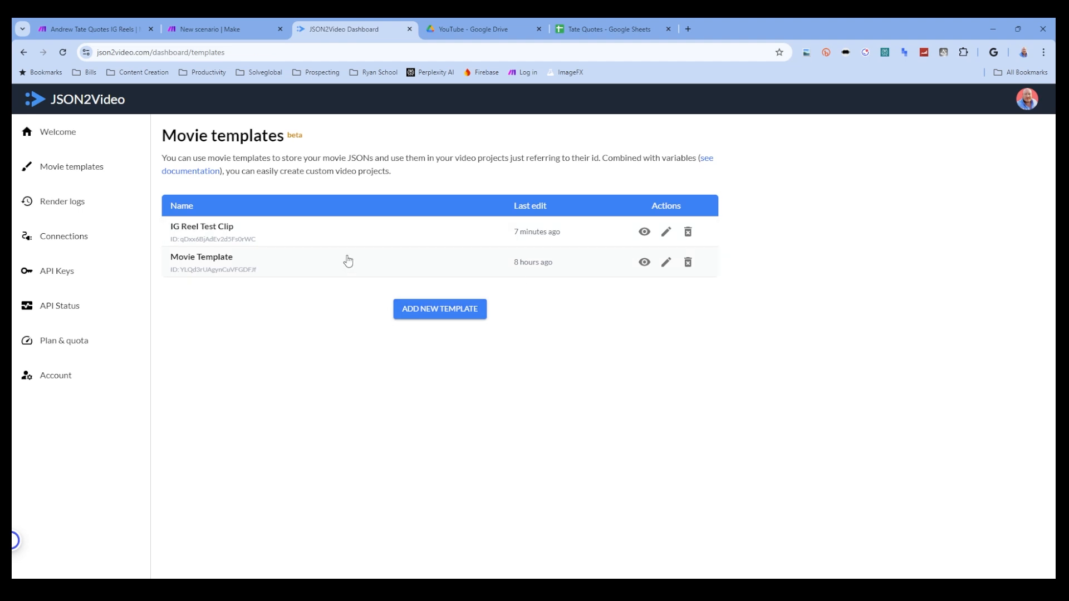
pyautogui.click(644, 232)
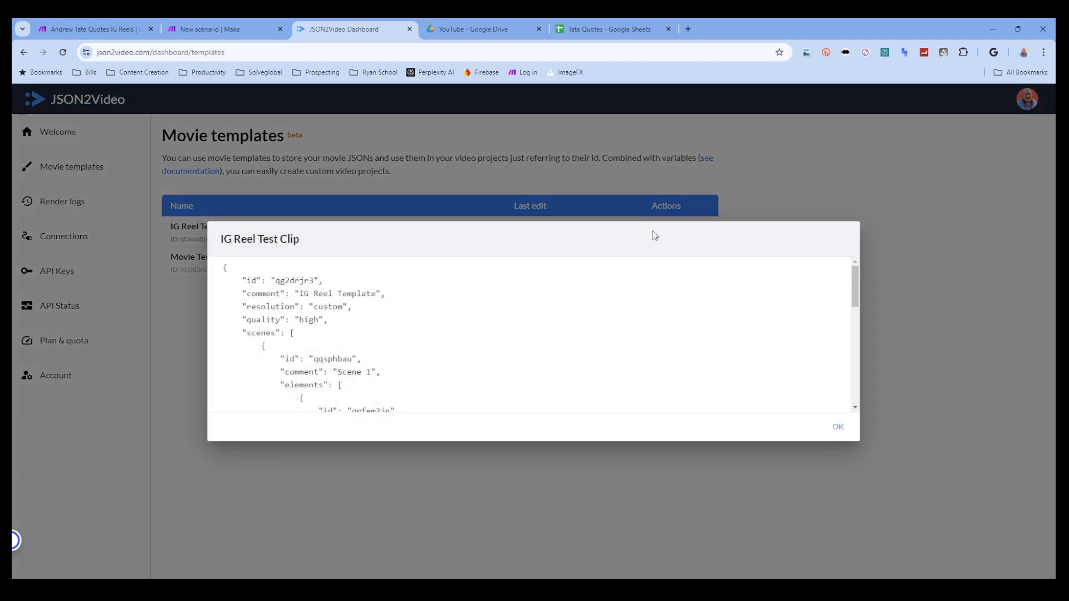
pyautogui.moveTo(224, 266); pyautogui.dragTo(346, 417)
# Switch back to the Make scenario, read through the mapped image and audio sources in the Movie JSON, and close the module unchanged.
pyautogui.click(97, 29)
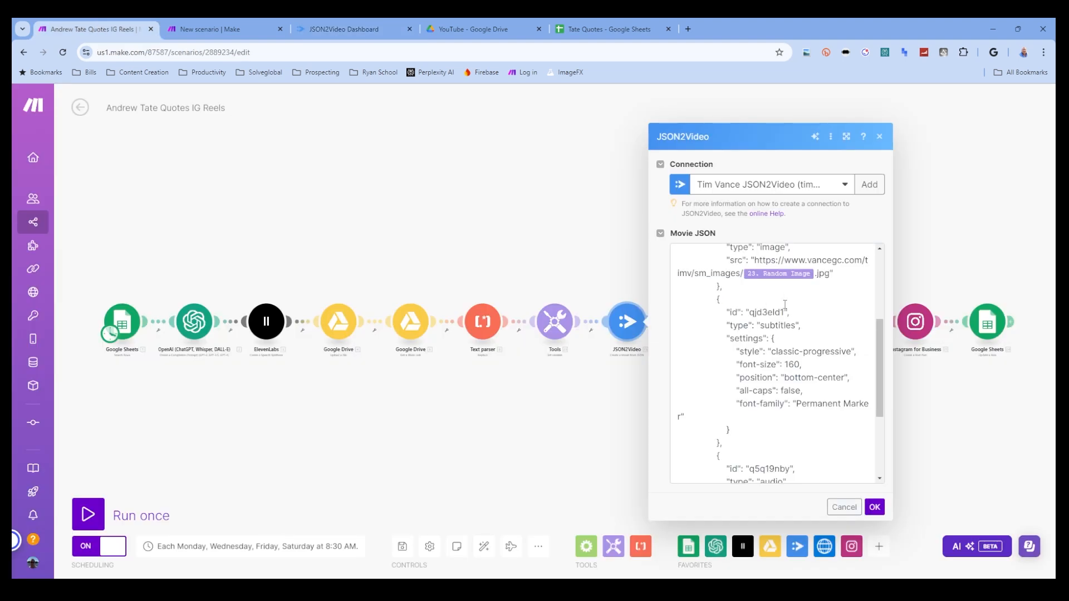
pyautogui.scroll(1, 785, 300)
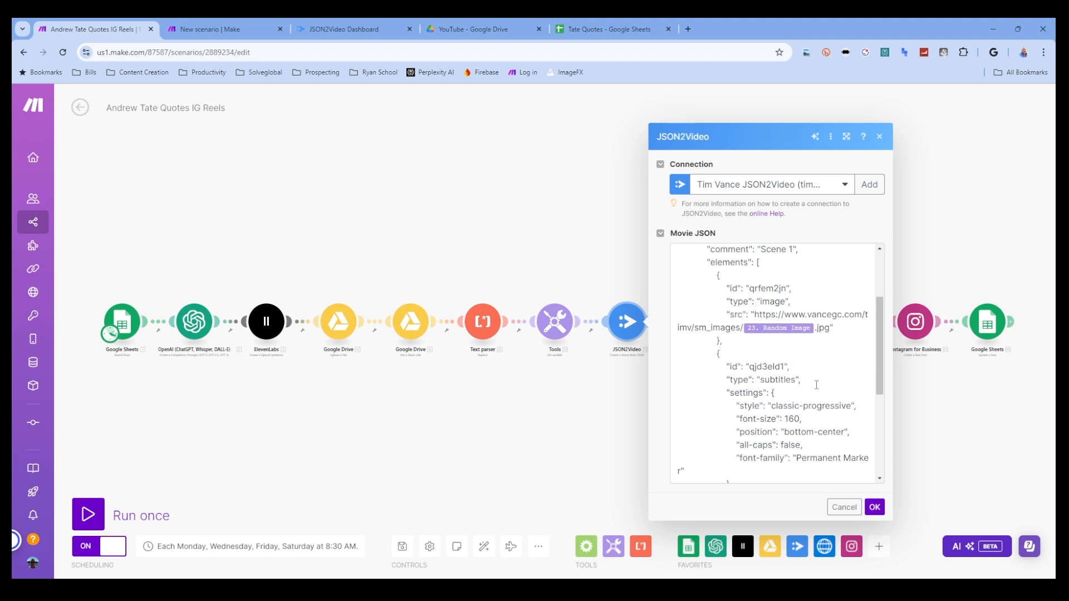
pyautogui.scroll(-3, 818, 356)
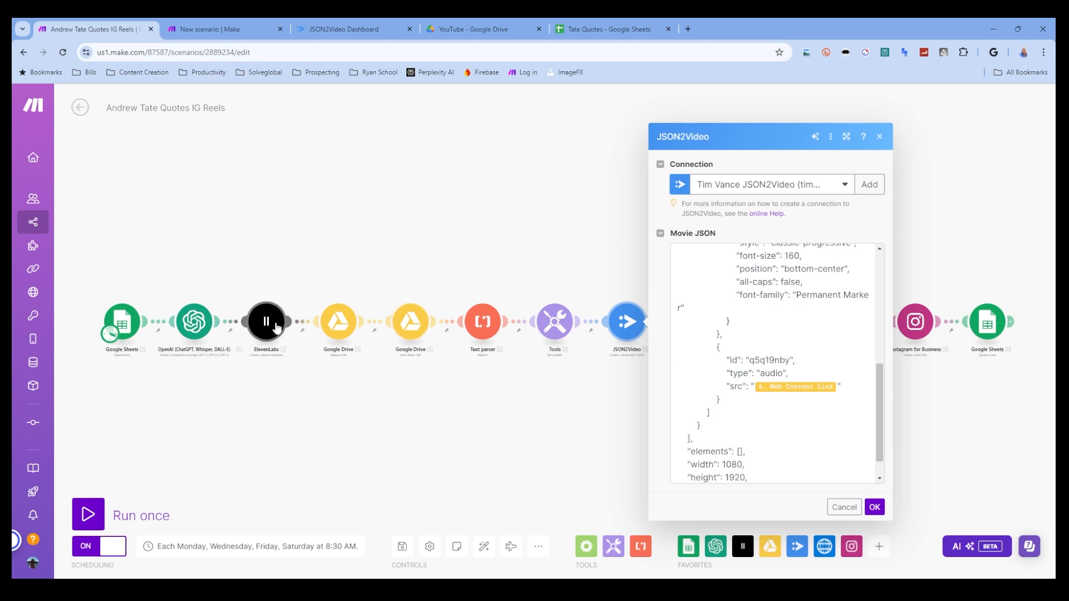
pyautogui.scroll(-1, 793, 335)
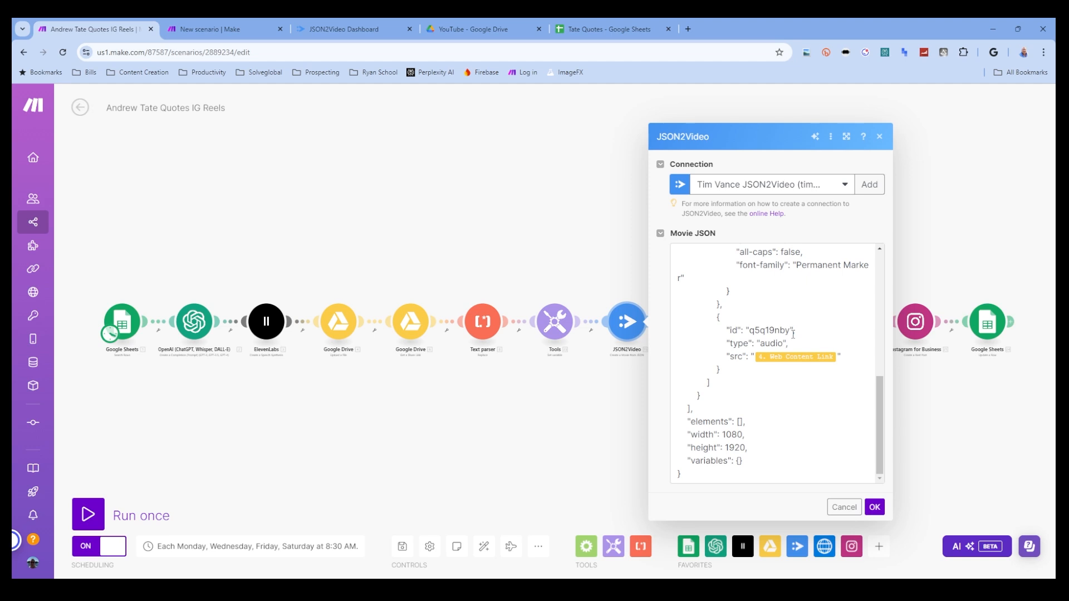
pyautogui.click(843, 507)
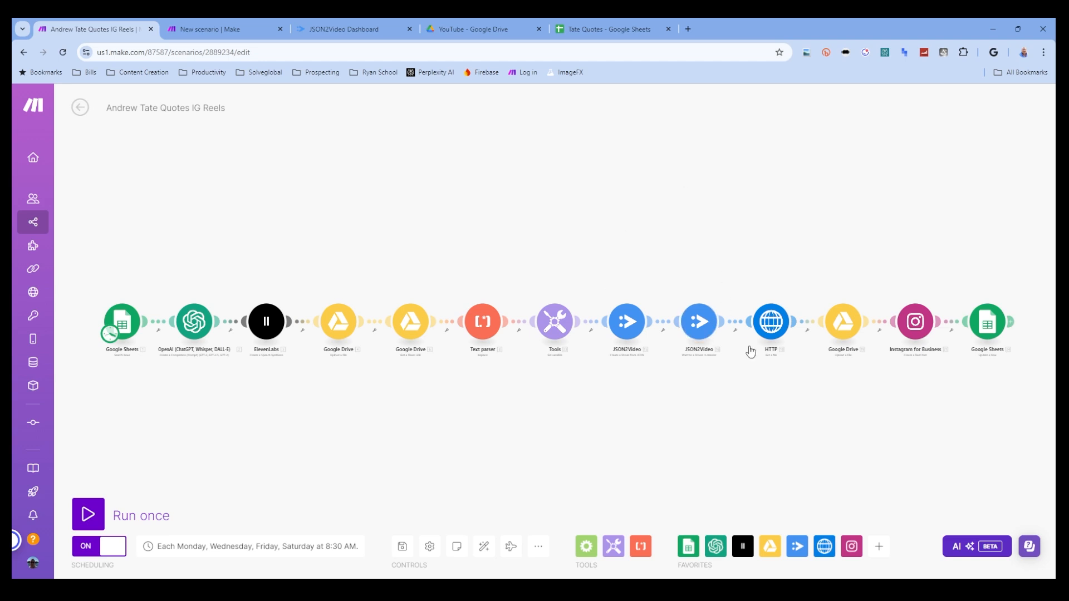
# Check the Project ID mapping in the second JSON2Video module and the URL mapping in the HTTP module.
pyautogui.click(697, 318)
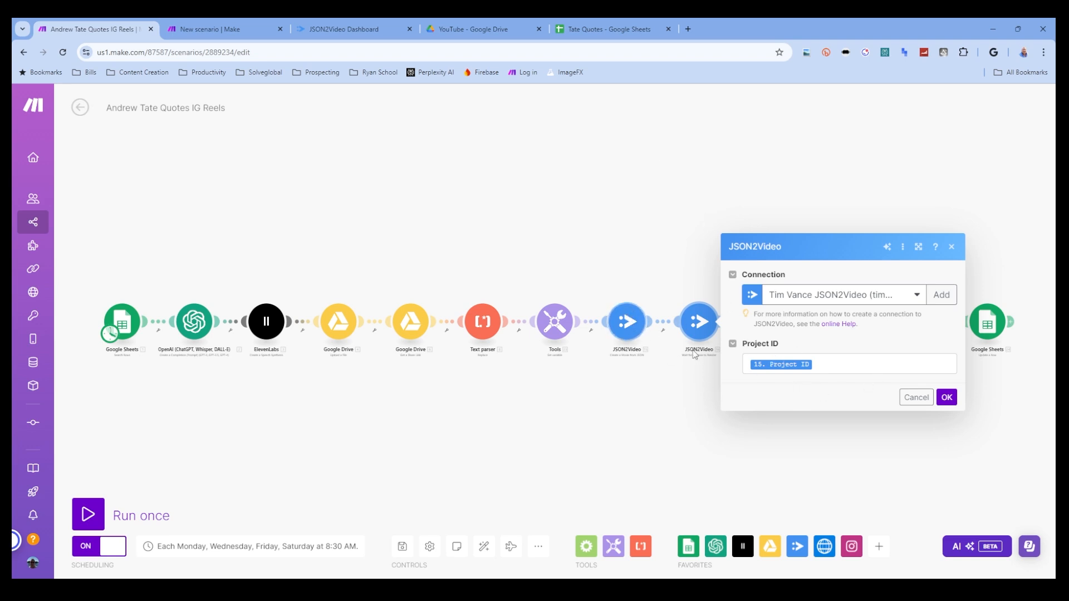
pyautogui.click(915, 396)
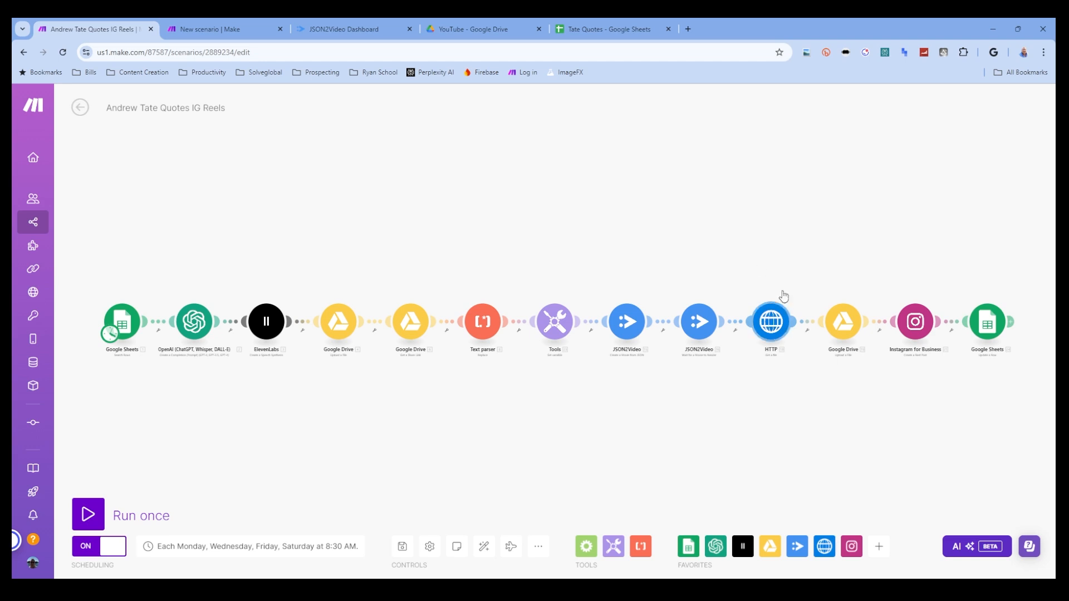
pyautogui.moveTo(770, 265); pyautogui.dragTo(665, 268)
pyautogui.moveTo(687, 409); pyautogui.dragTo(673, 382)
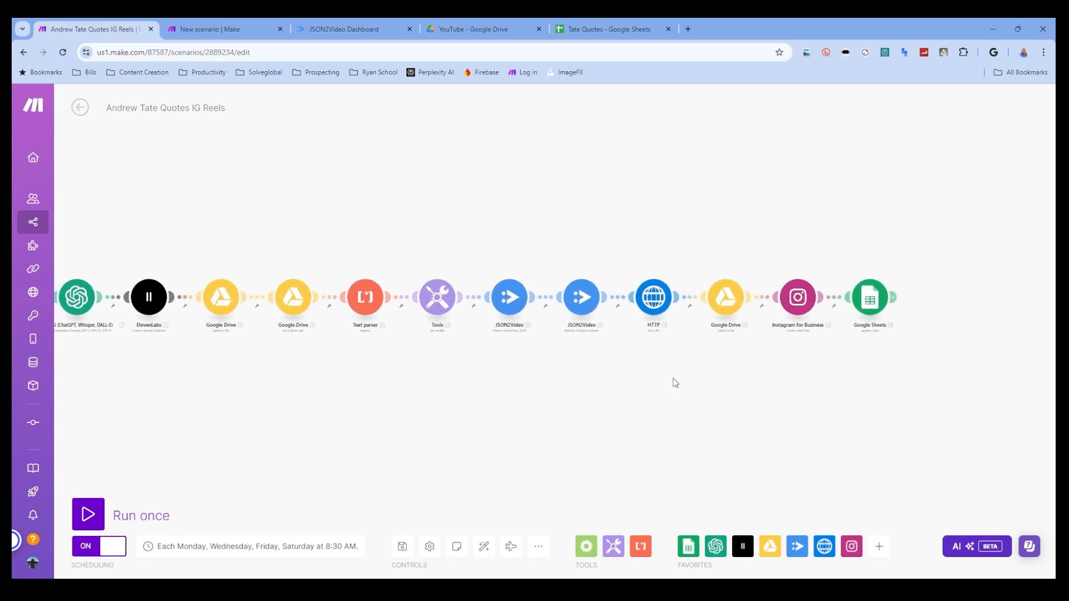
pyautogui.click(656, 307)
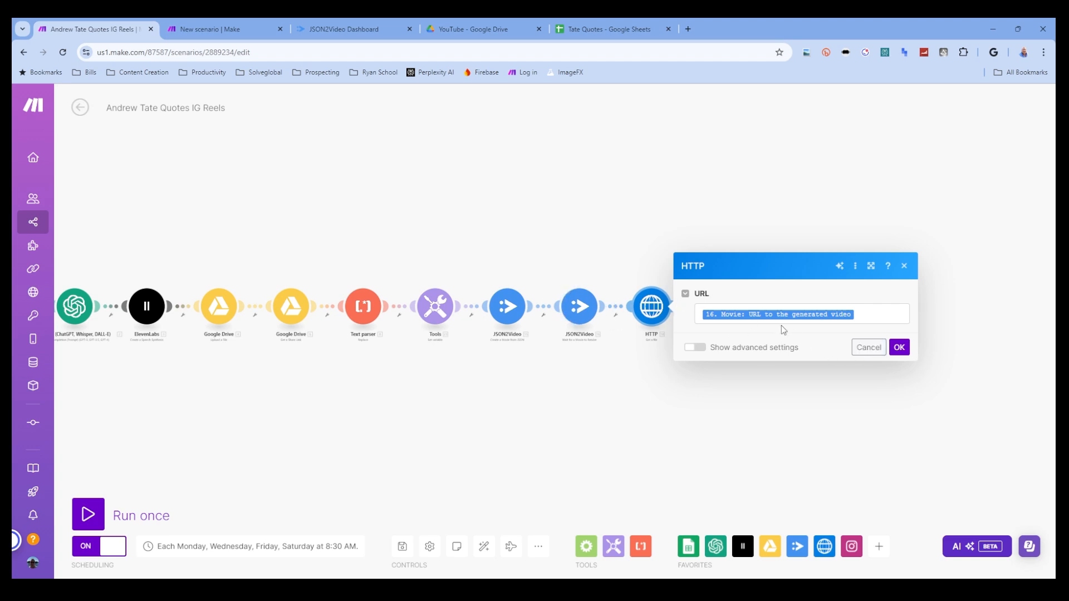
pyautogui.click(869, 346)
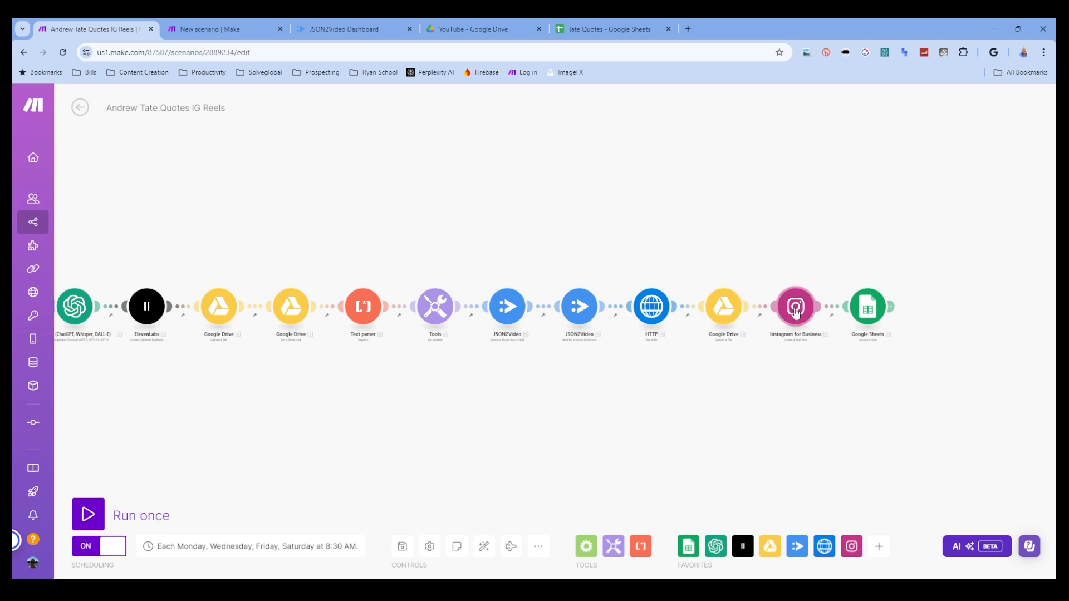
# Review the row number and Posted column values in the final Google Sheets module, and close it without changes.
pyautogui.click(867, 306)
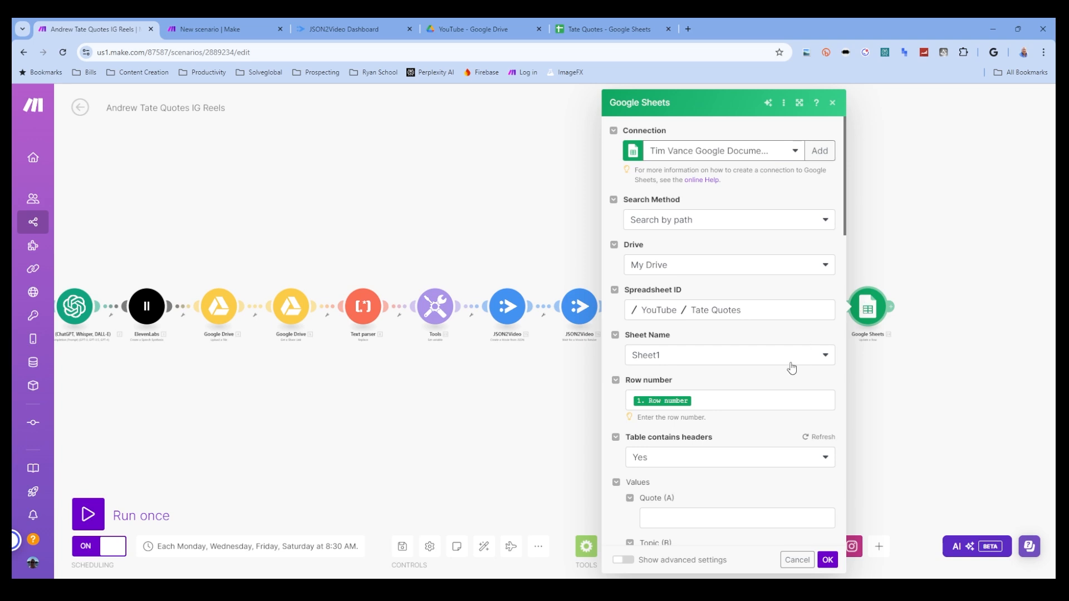
pyautogui.scroll(-4, 718, 365)
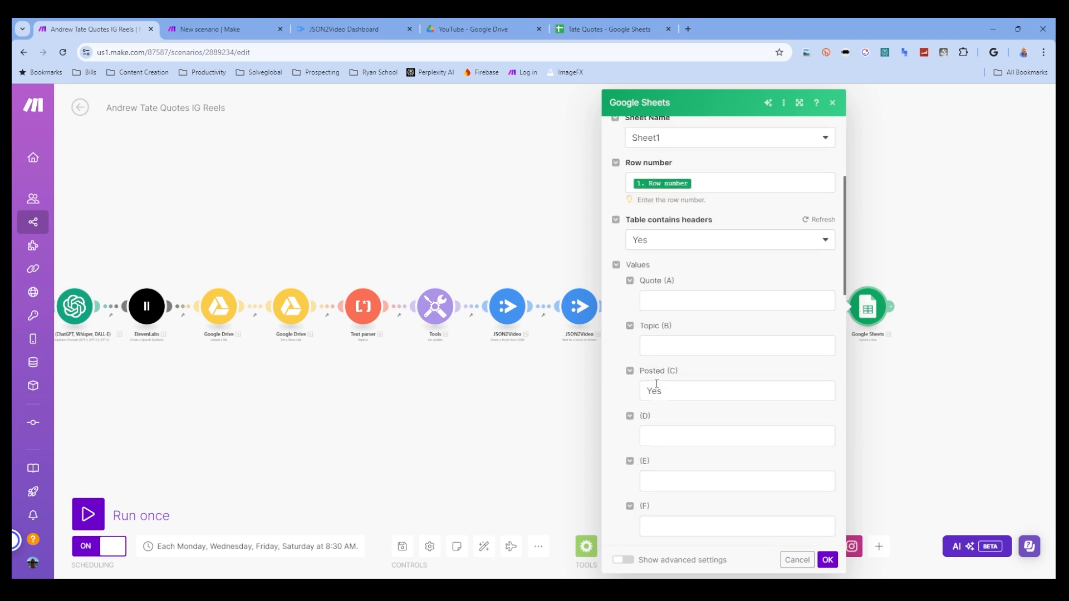
pyautogui.scroll(-4, 675, 334)
pyautogui.scroll(2, 677, 356)
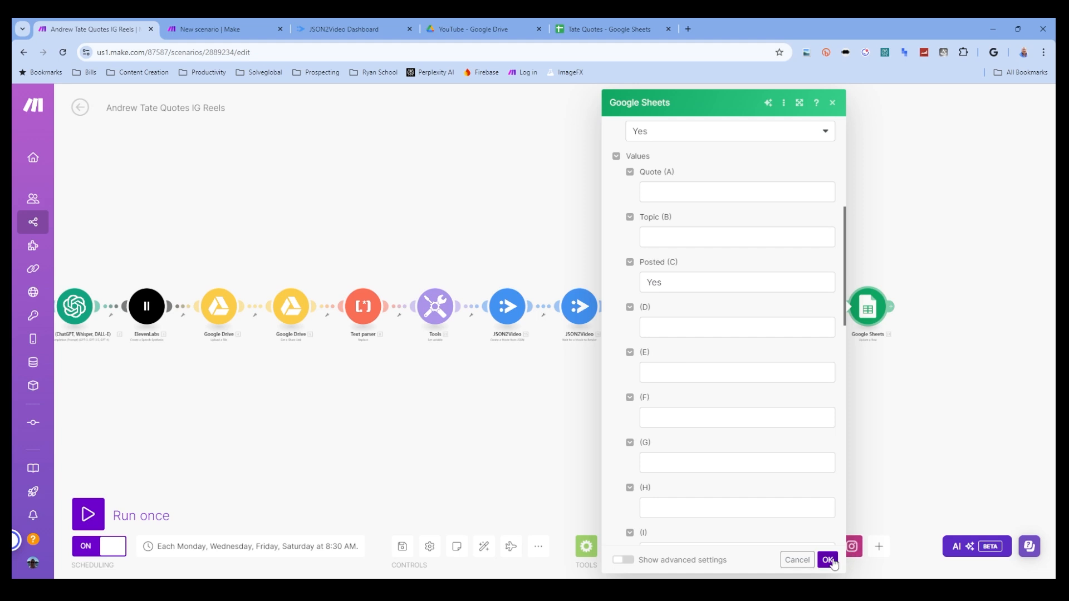
pyautogui.click(797, 560)
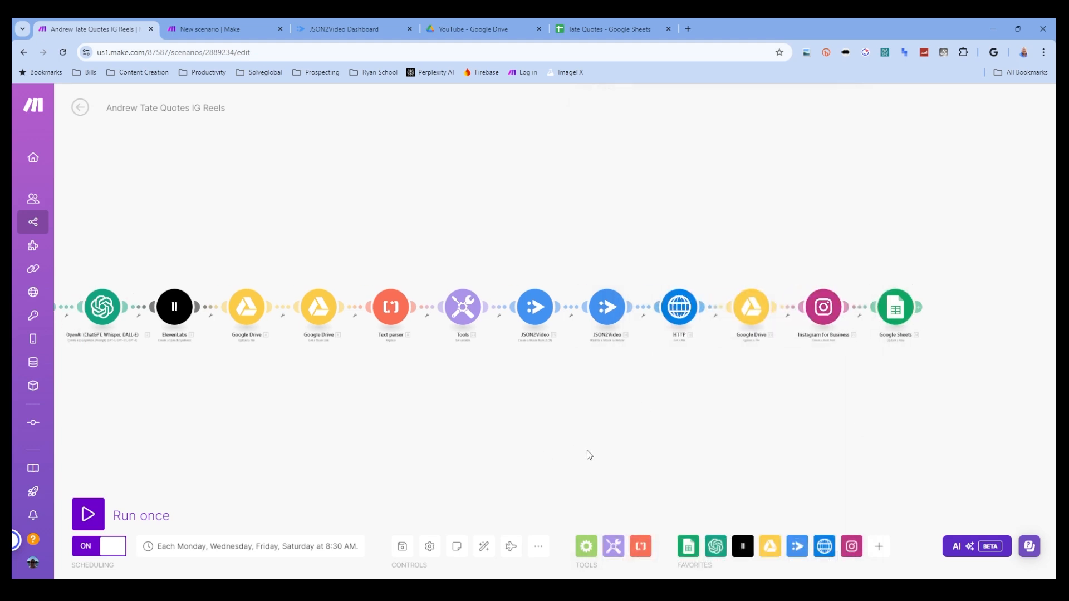
pyautogui.moveTo(585, 452); pyautogui.dragTo(649, 452)
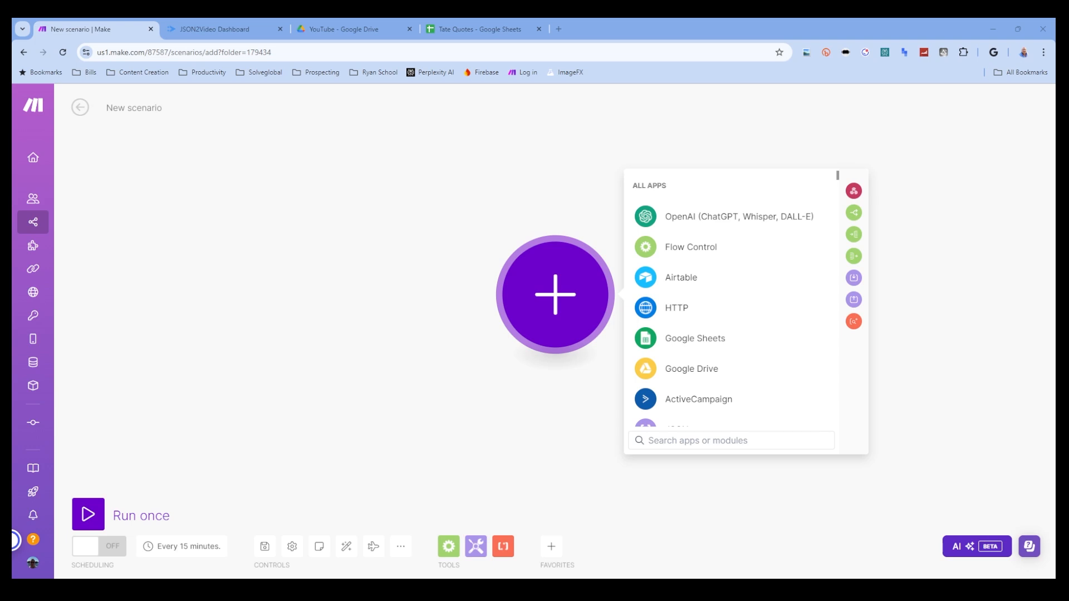
# Add a Google Sheets Search Rows module as the first module of the new scenario.
pyautogui.click(695, 338)
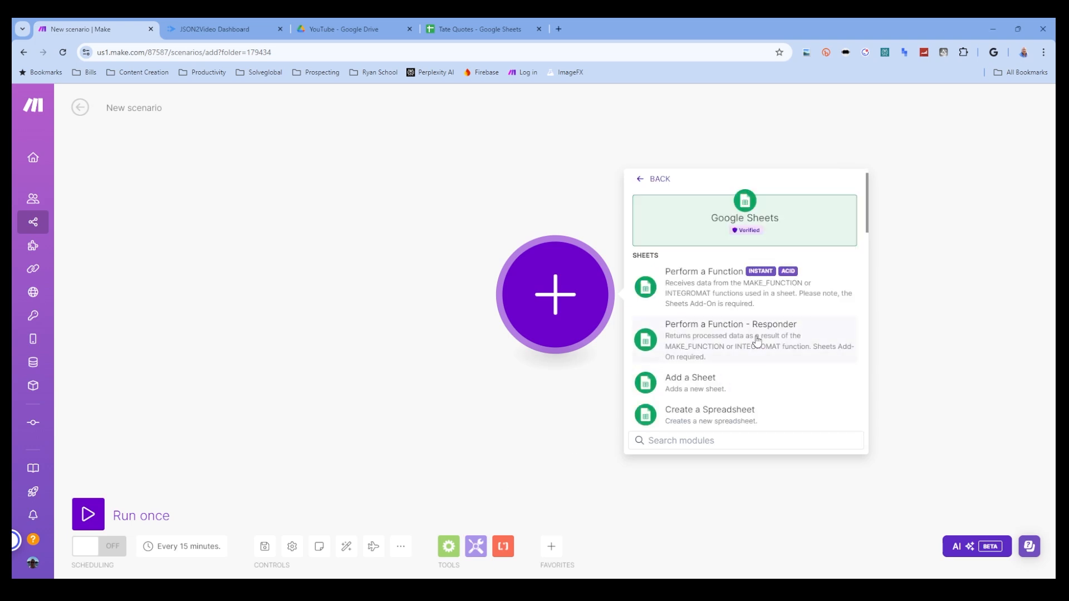
pyautogui.scroll(-5, 756, 341)
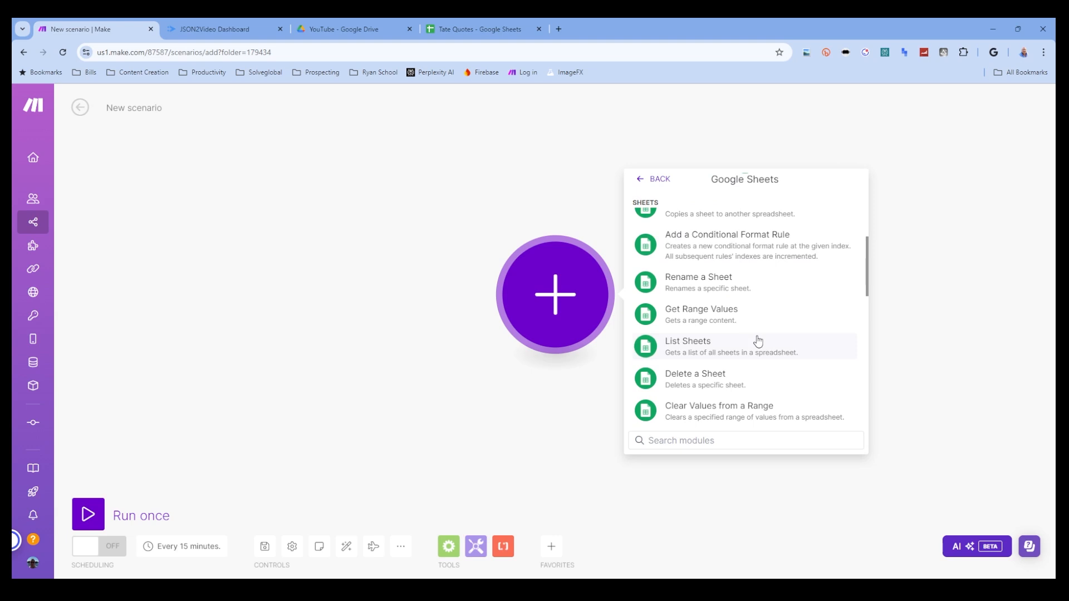
pyautogui.scroll(-8, 758, 341)
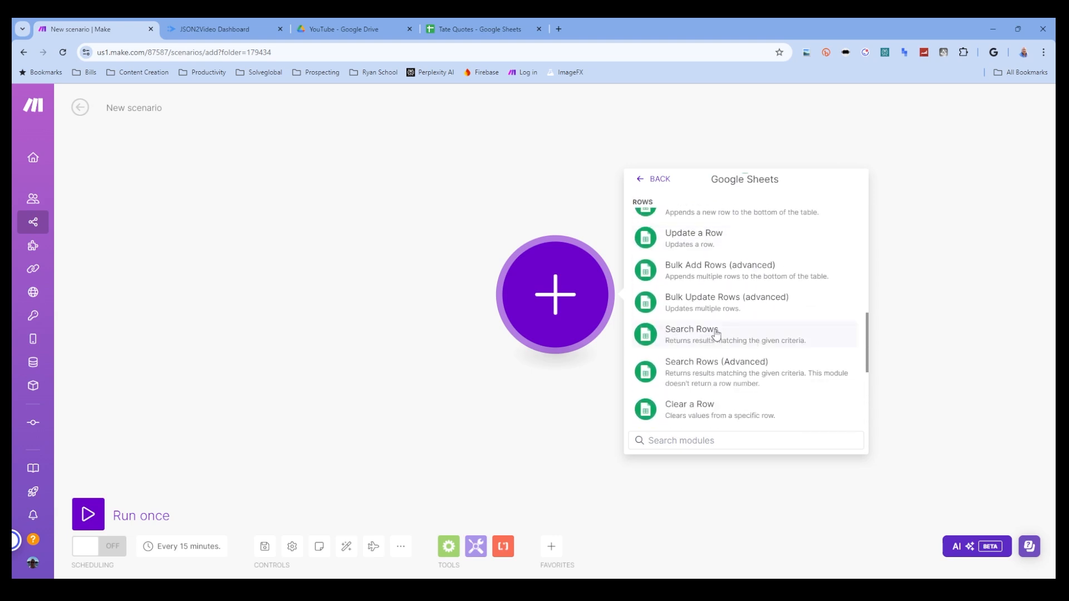
pyautogui.scroll(-1, 711, 333)
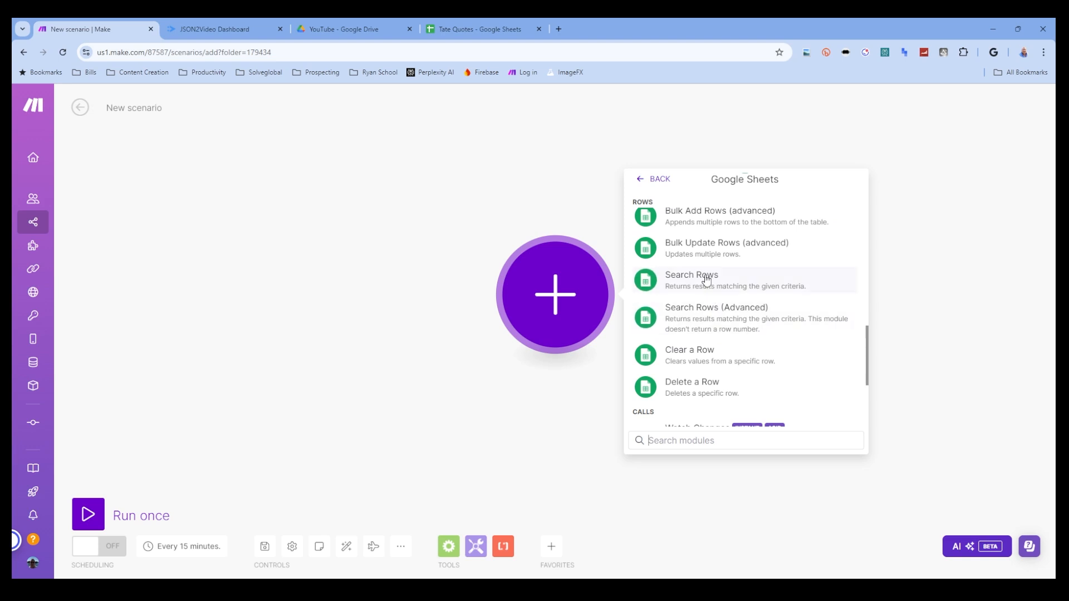
pyautogui.scroll(1, 654, 303)
pyautogui.scroll(-9, 690, 331)
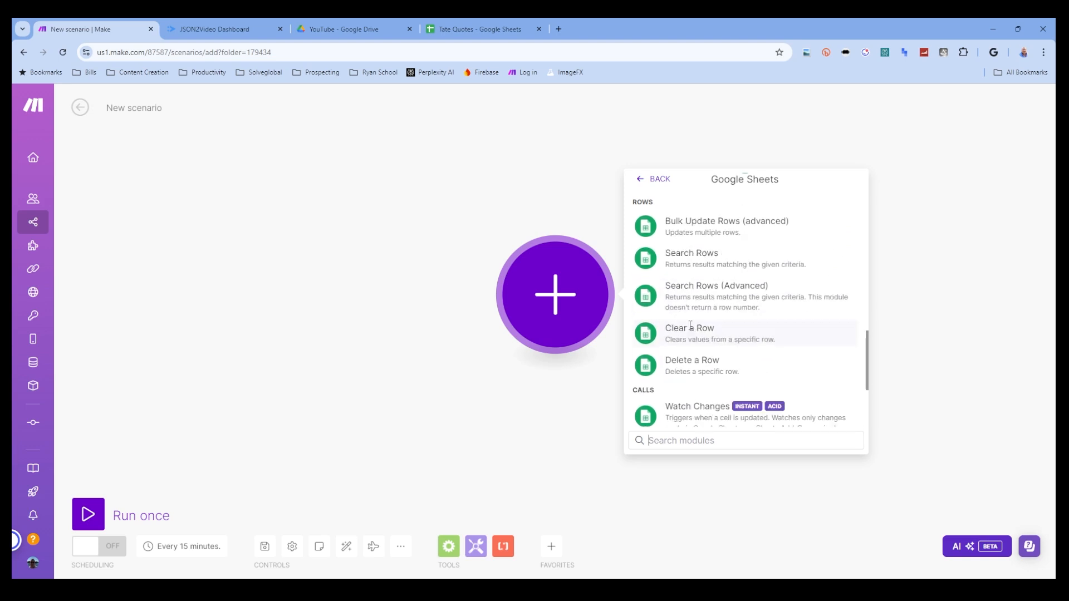
pyautogui.scroll(-1, 690, 331)
pyautogui.scroll(5, 690, 331)
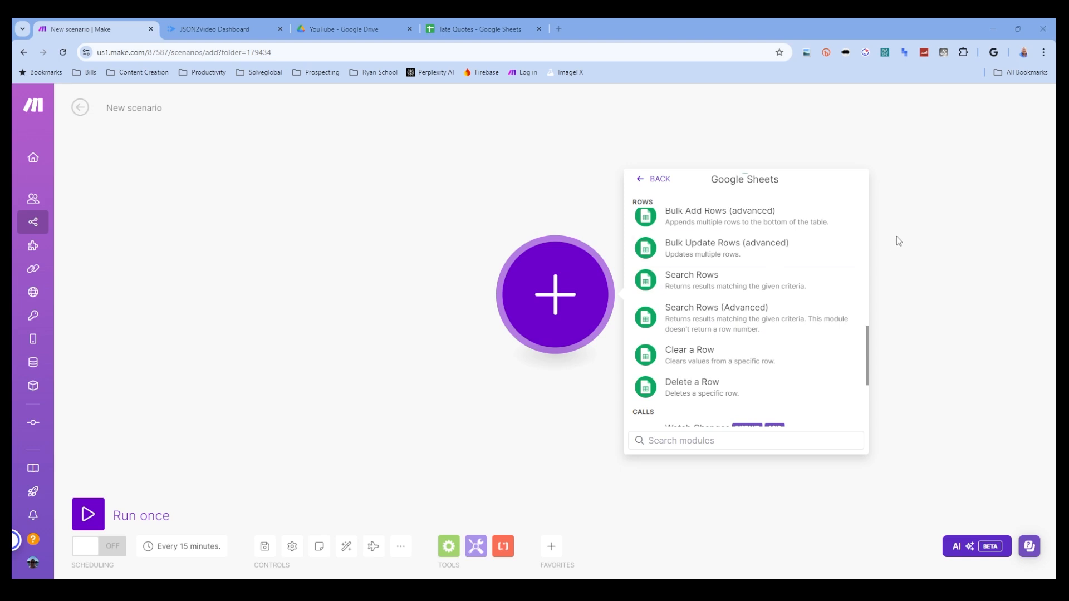
pyautogui.click(730, 282)
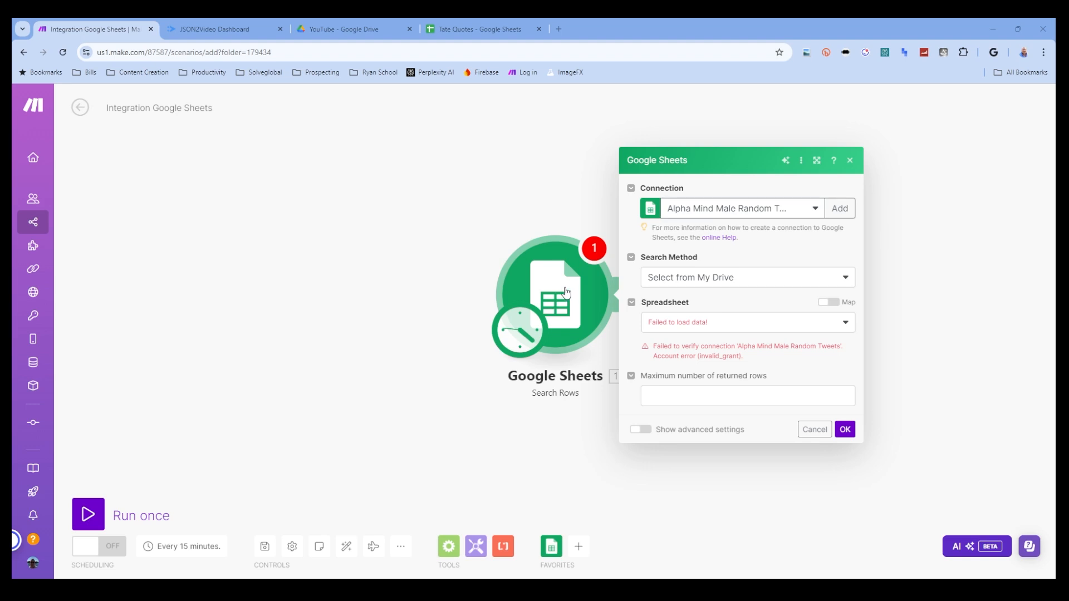
# Try the personal Google Documents connection with Select from My Drive and look through its spreadsheets for the quotes file.
pyautogui.click(710, 321)
pyautogui.click(797, 213)
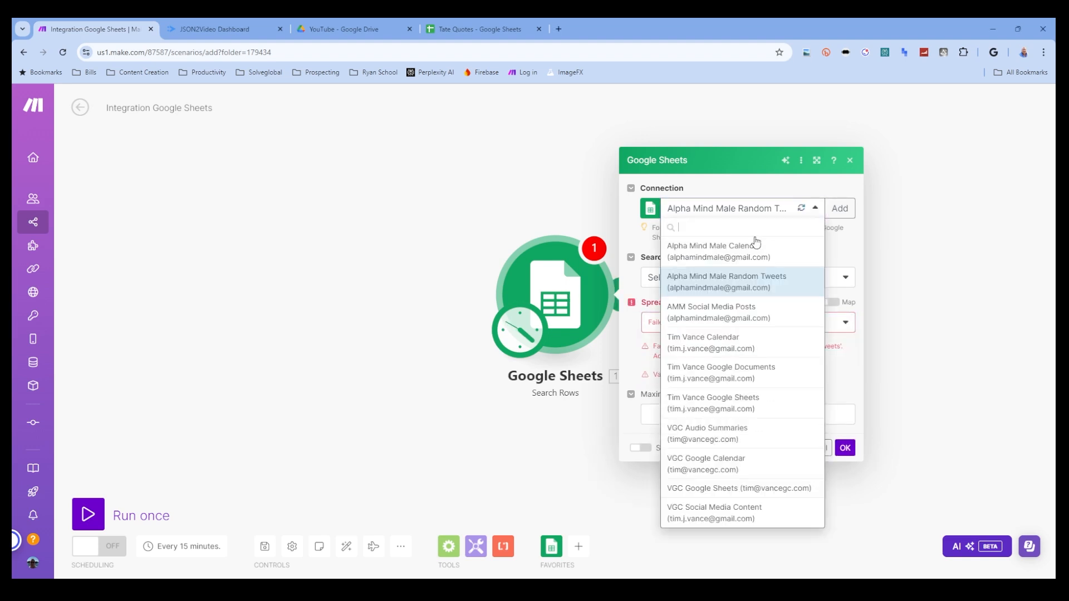
pyautogui.click(765, 376)
pyautogui.click(747, 299)
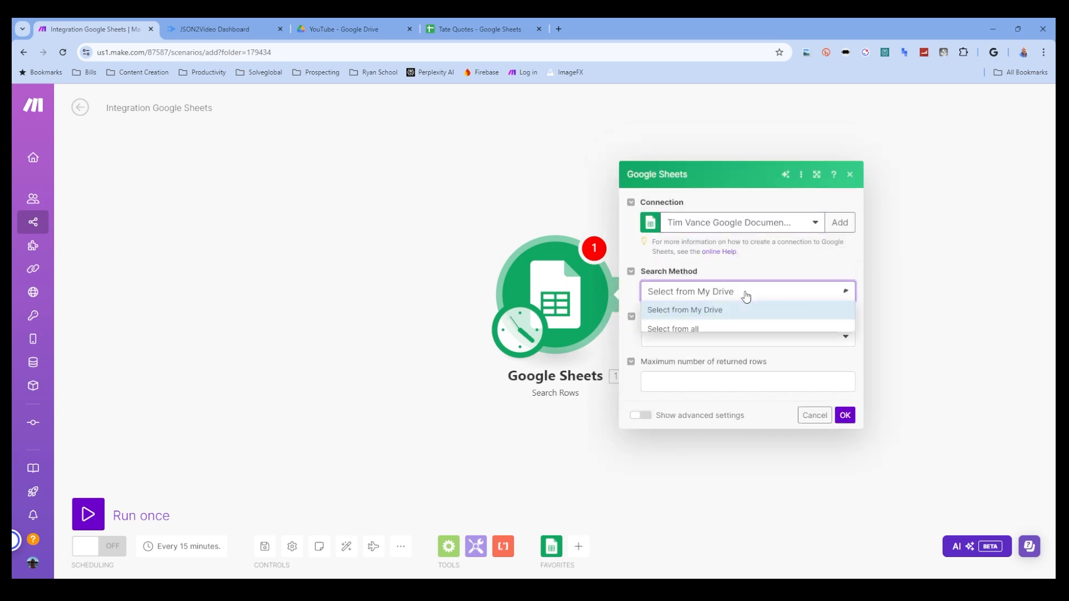
pyautogui.click(725, 311)
pyautogui.click(710, 339)
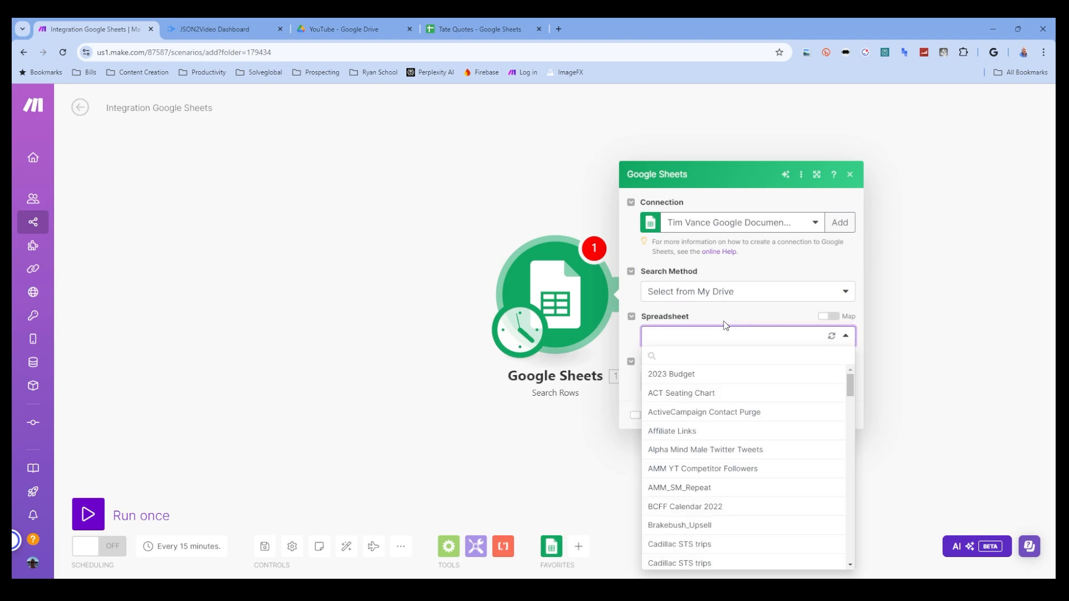
pyautogui.scroll(-10, 782, 384)
pyautogui.scroll(-15, 781, 402)
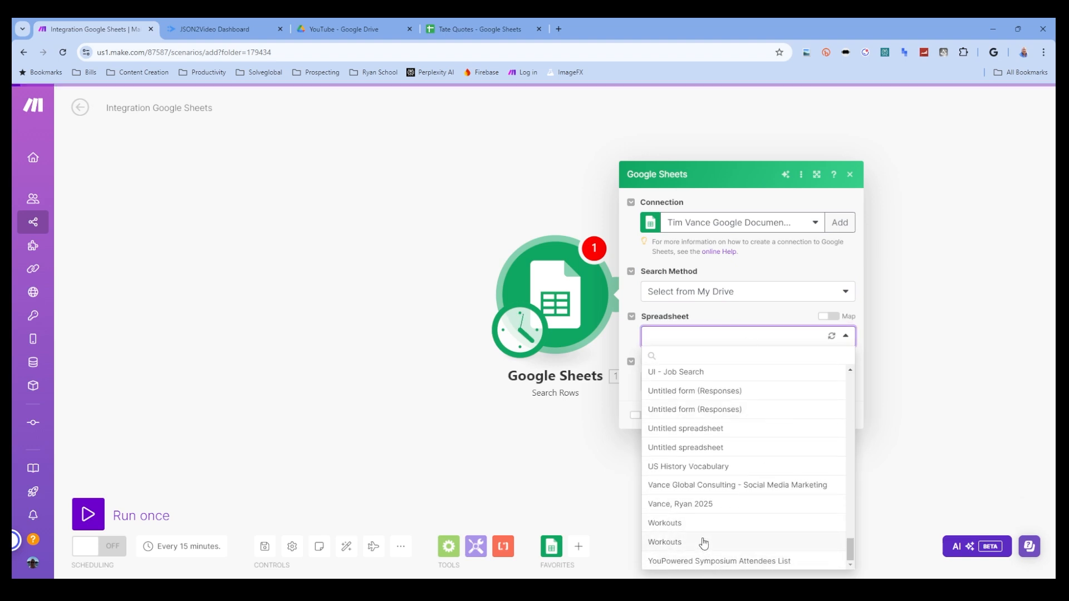
pyautogui.scroll(5, 707, 518)
pyautogui.click(747, 294)
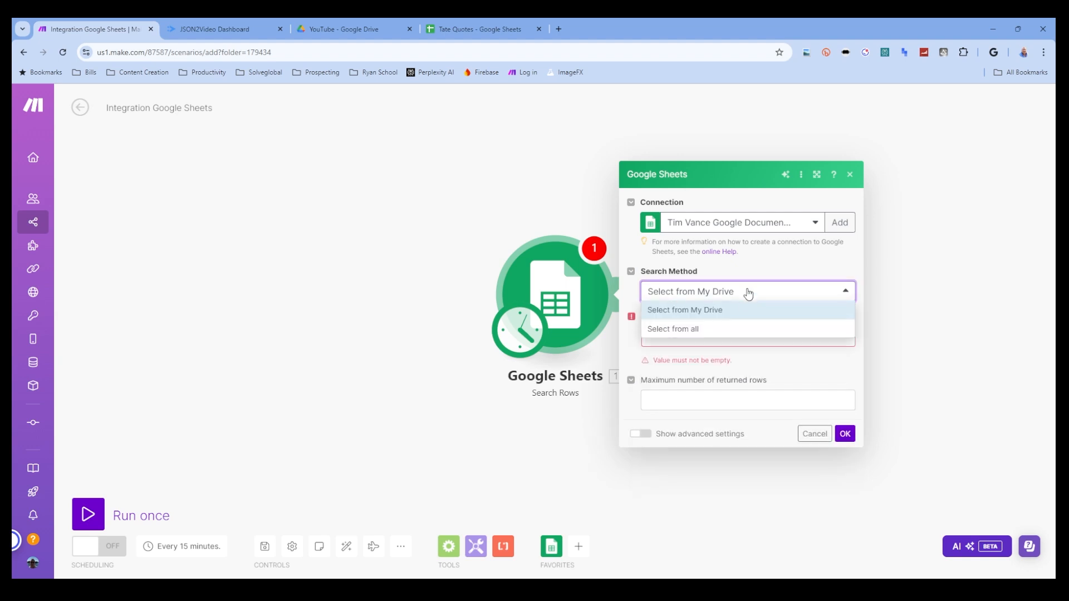
pyautogui.click(746, 295)
# Switch the module to the personal Google Sheets connection and choose the Tate Quotes spreadsheet.
pyautogui.click(778, 224)
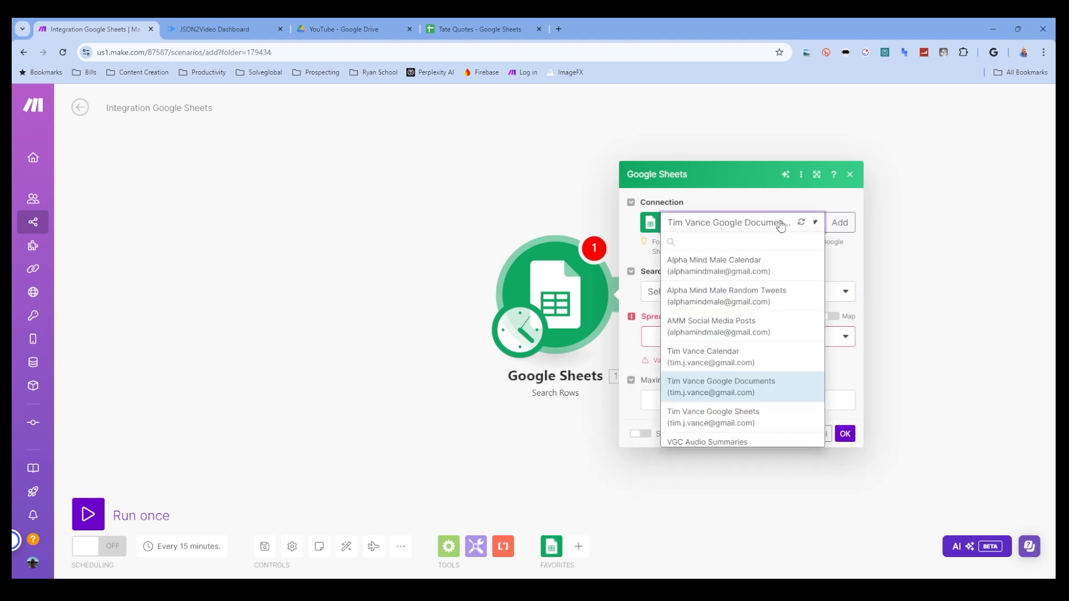
pyautogui.click(775, 414)
pyautogui.click(697, 340)
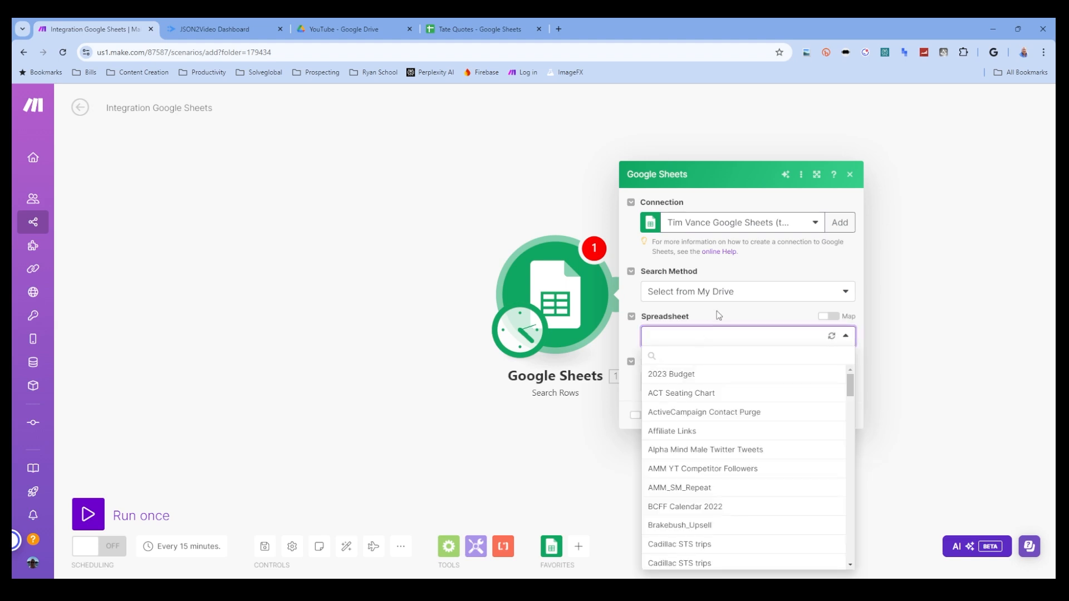
pyautogui.scroll(-20, 730, 377)
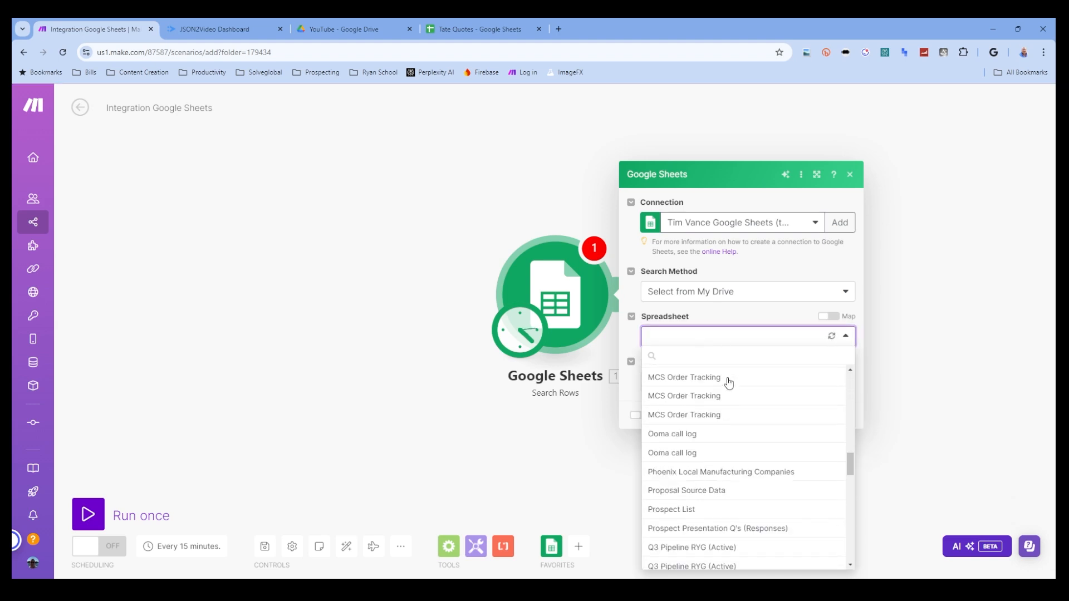
pyautogui.scroll(3, 710, 408)
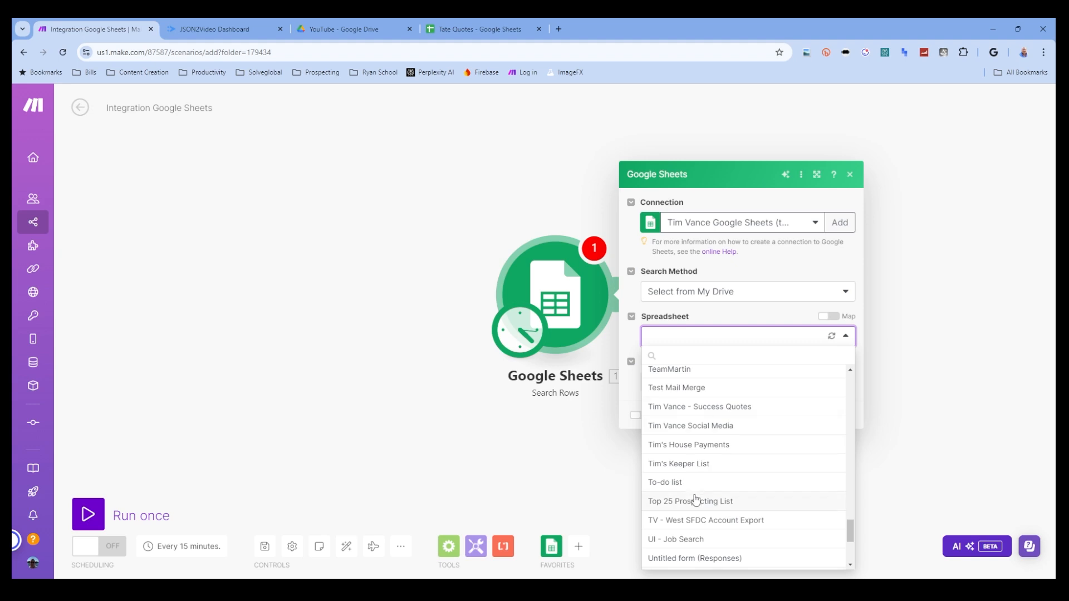
pyautogui.scroll(3, 685, 410)
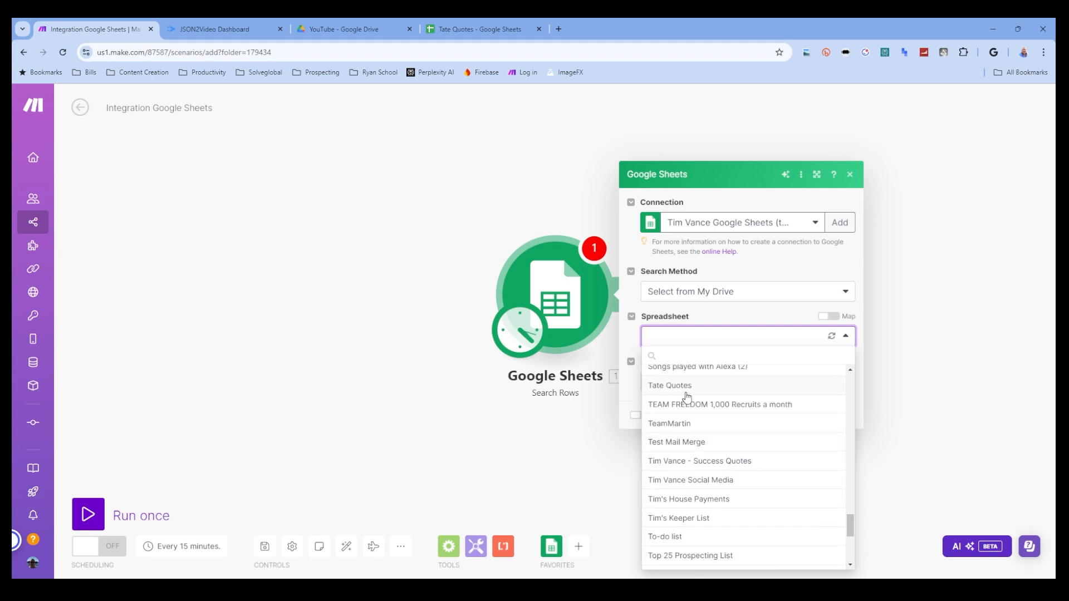
pyautogui.click(687, 389)
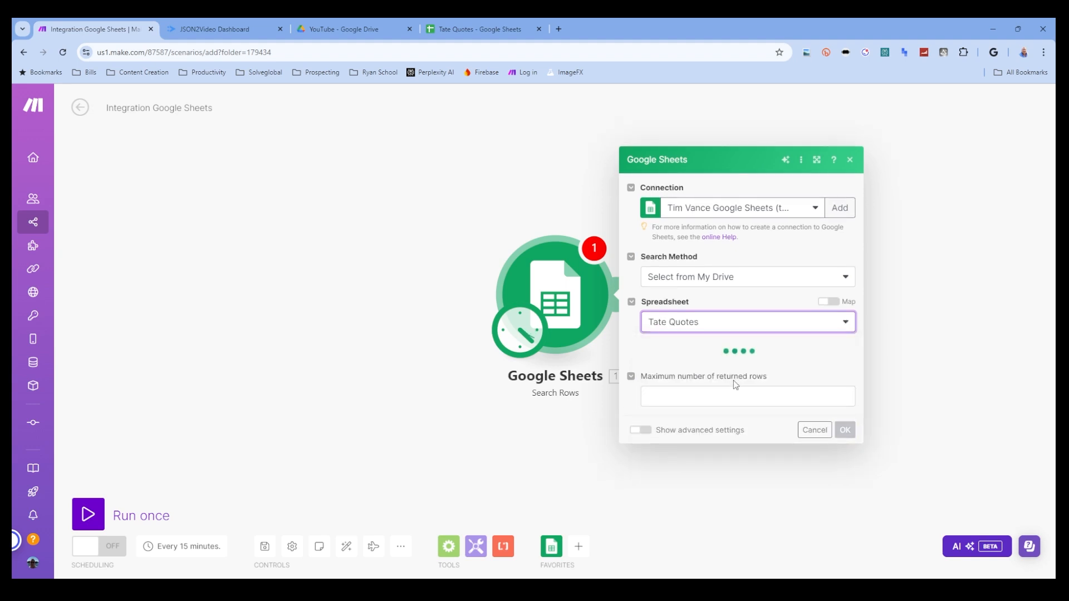
# Set the sheet name to Sheet1 and the column range to A-Z.
pyautogui.click(670, 360)
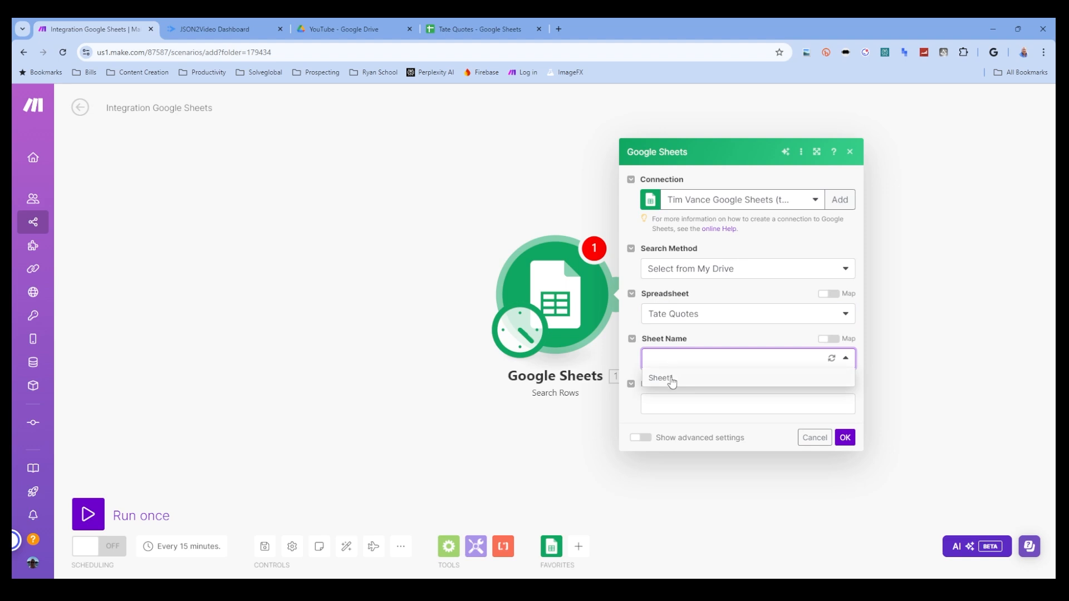
pyautogui.click(668, 378)
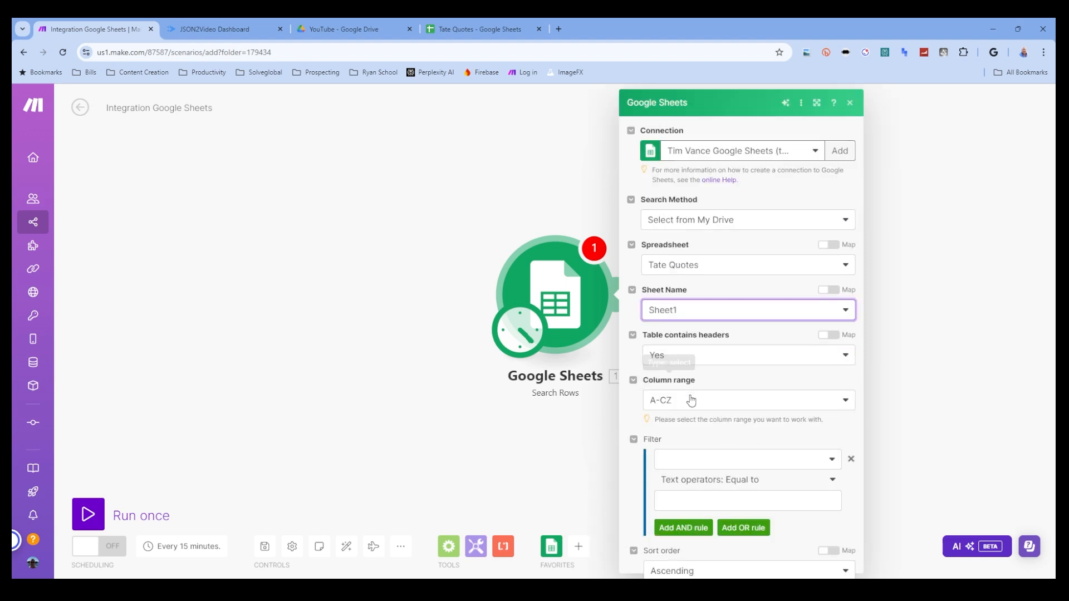
pyautogui.click(691, 405)
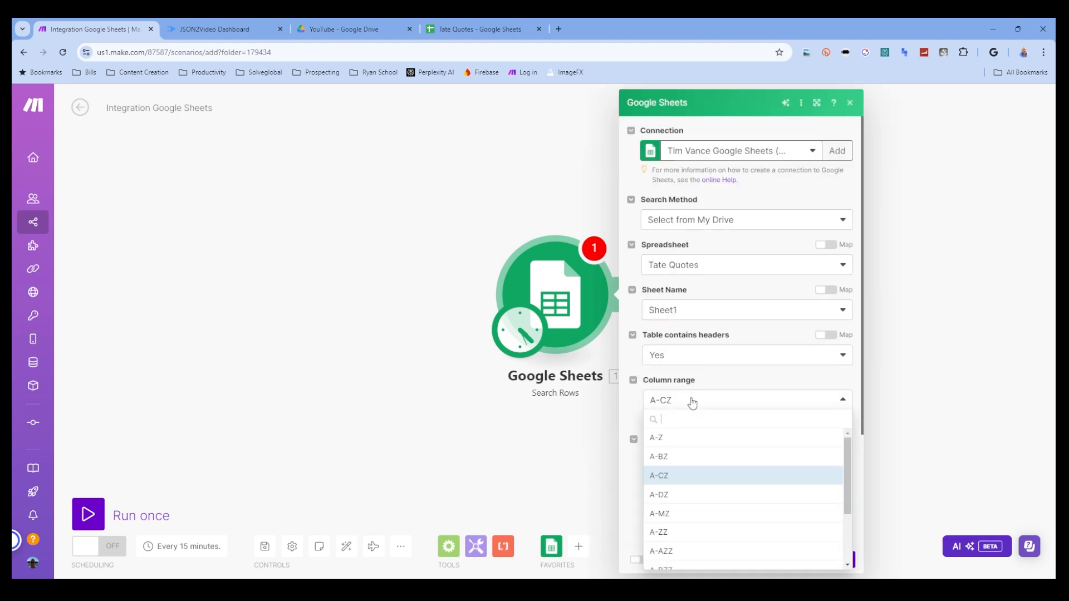
pyautogui.click(702, 443)
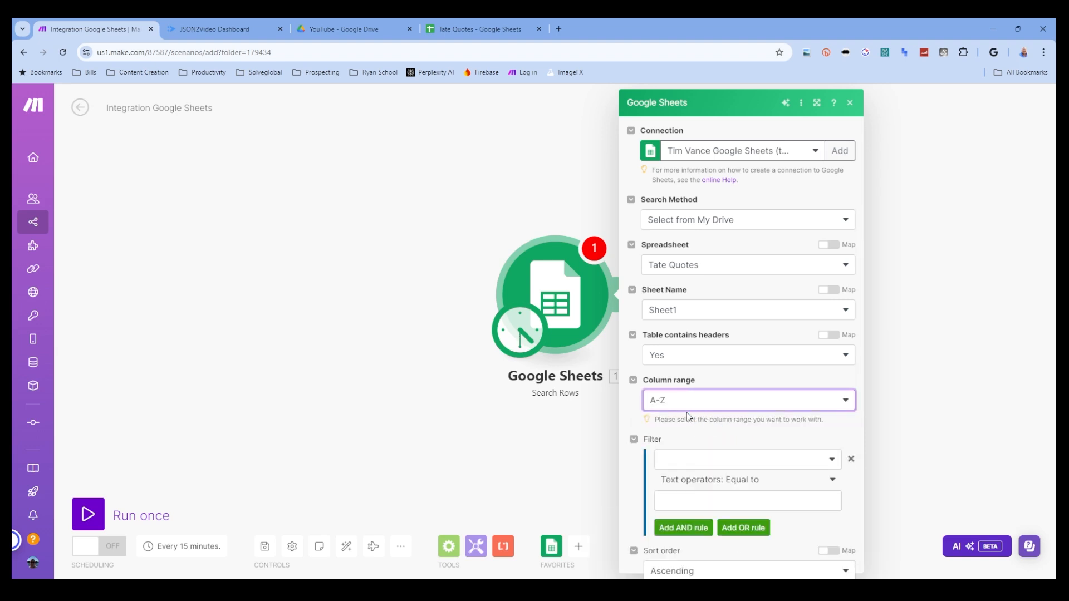
# Filter the rows to those whose Posted (C) column is not equal to Yes, using the case-insensitive text operator.
pyautogui.click(691, 463)
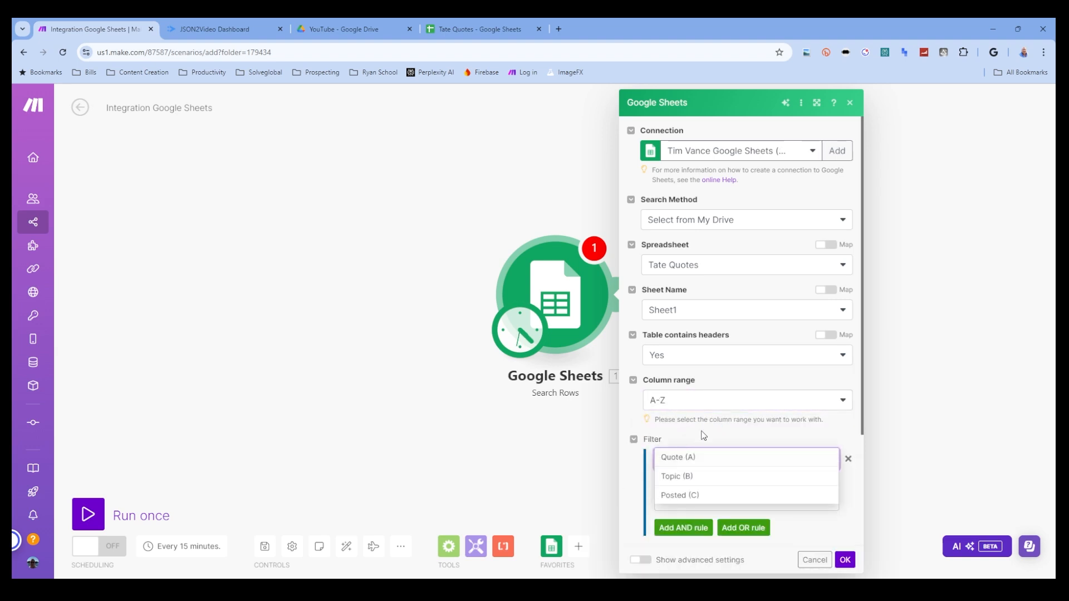
pyautogui.click(692, 494)
pyautogui.click(734, 481)
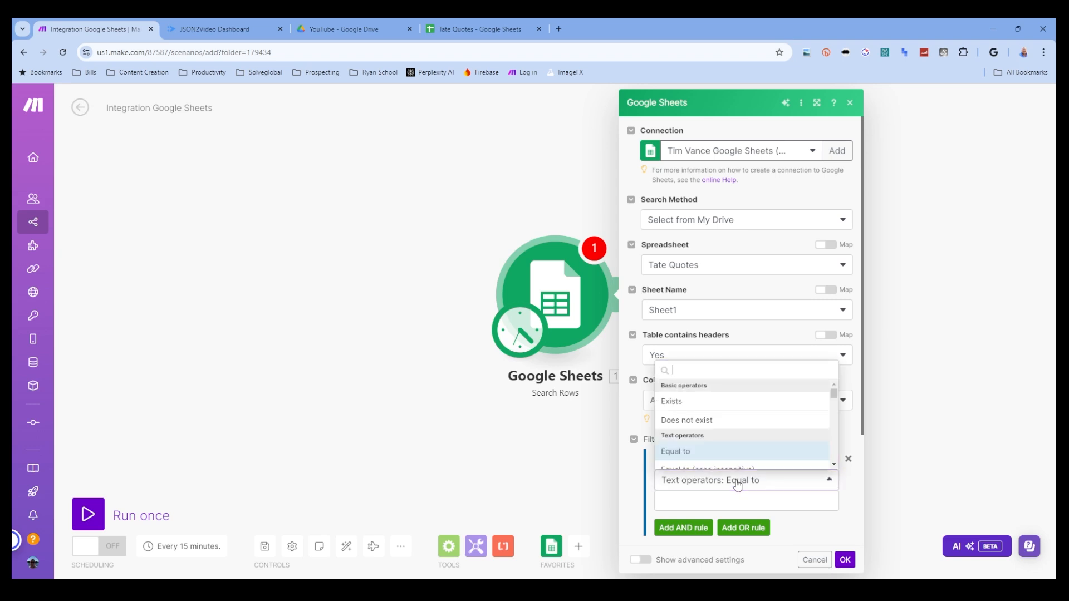
pyautogui.scroll(-1, 706, 443)
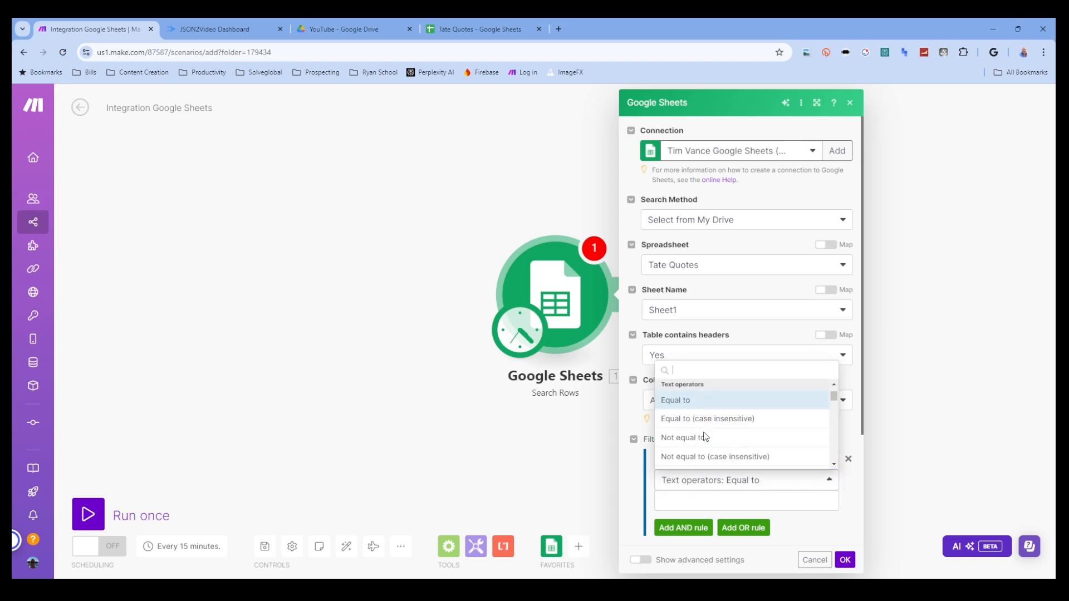
pyautogui.click(736, 452)
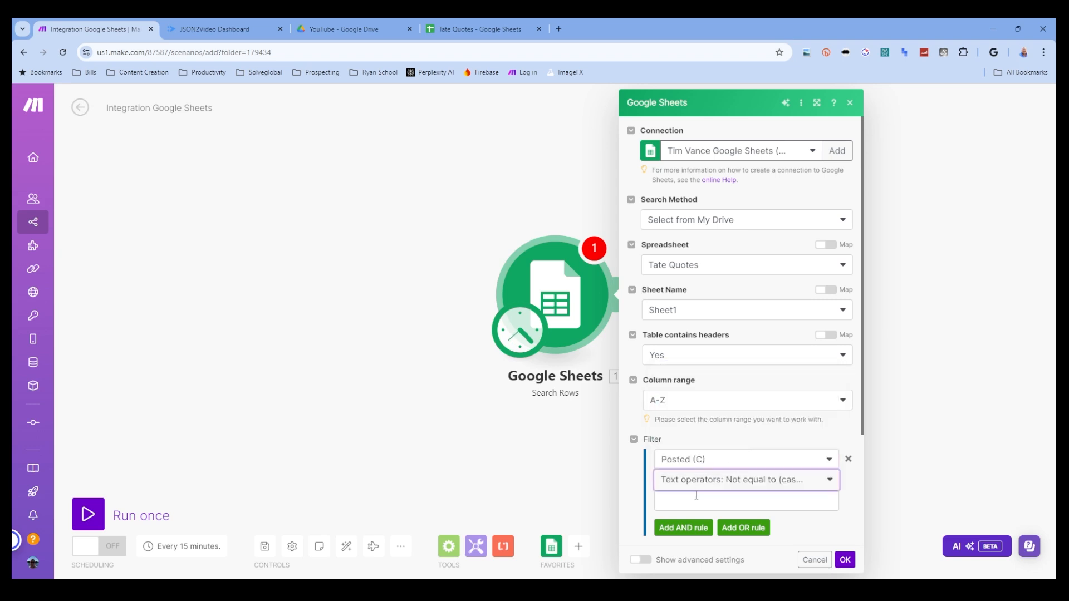
pyautogui.click(690, 502)
pyautogui.write('Yes')
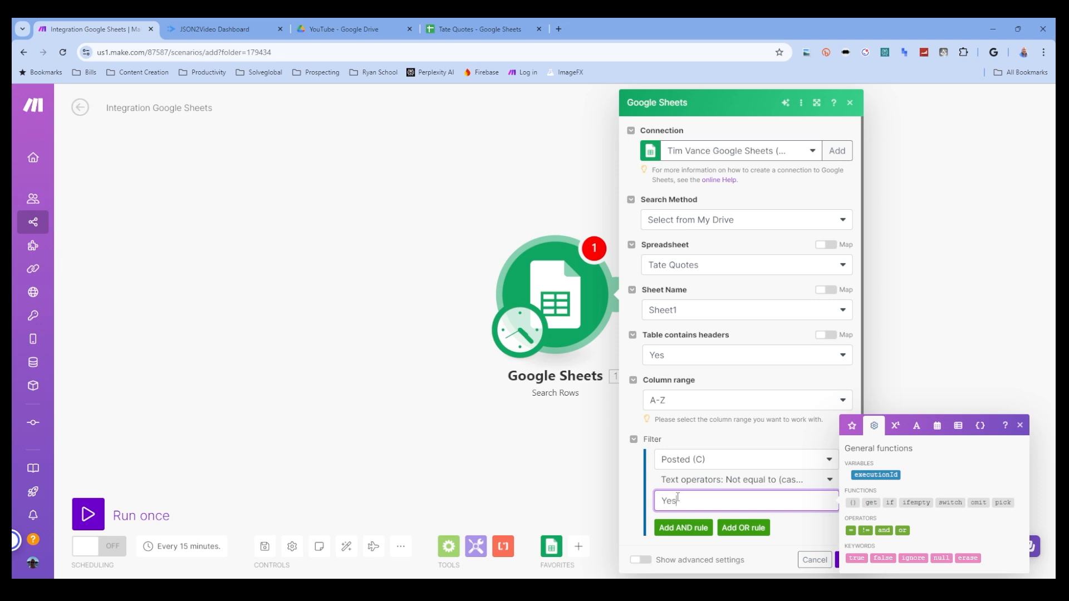
pyautogui.click(801, 528)
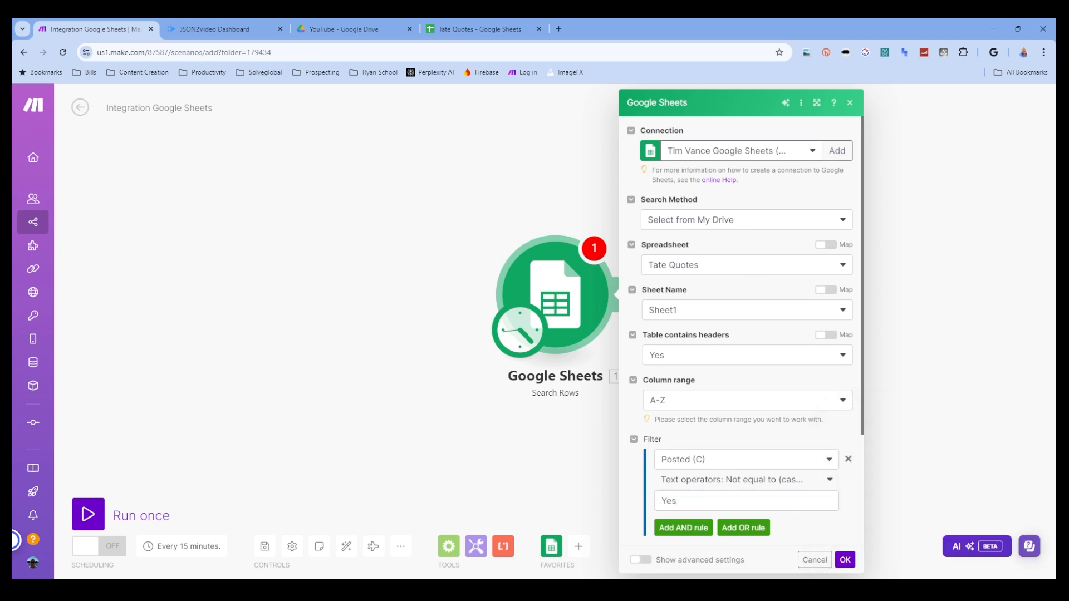
# Order the results by Row number, limit the returned rows to 1, and save the Search Rows settings.
pyautogui.scroll(-3, 744, 406)
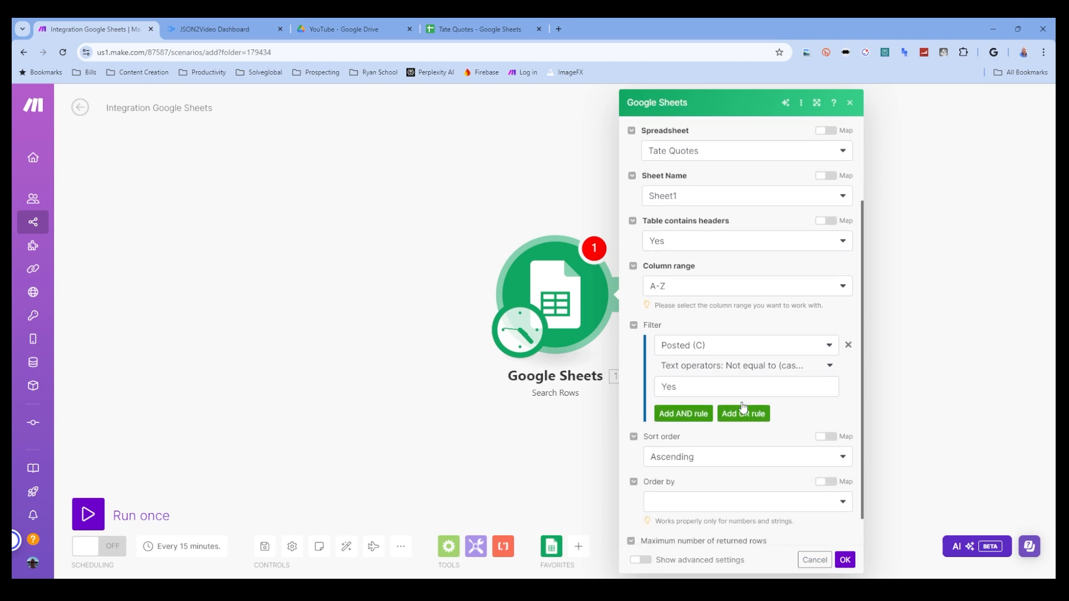
pyautogui.click(699, 470)
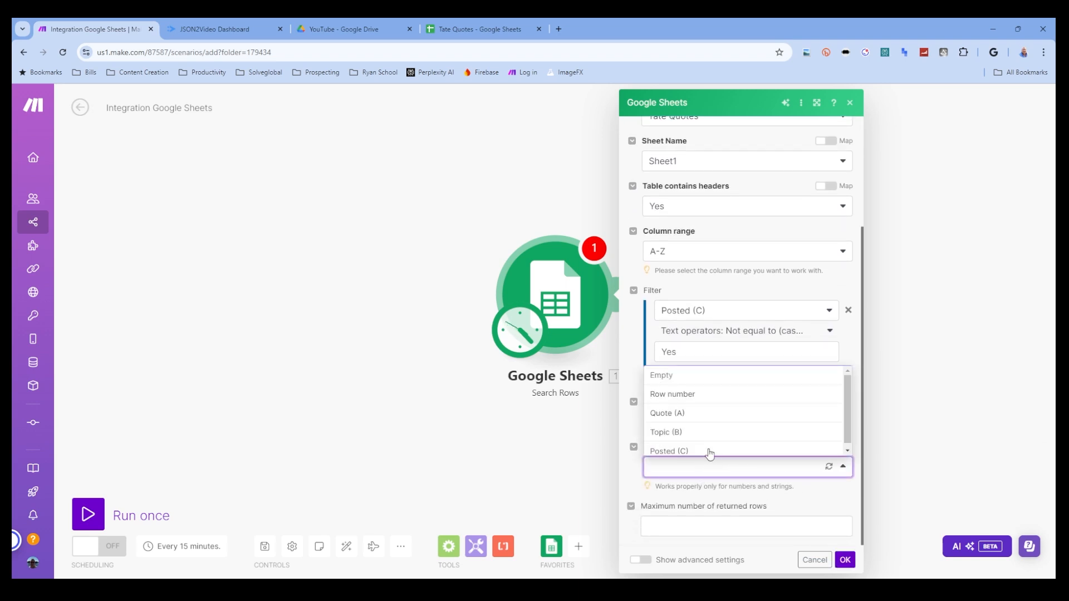
pyautogui.click(703, 397)
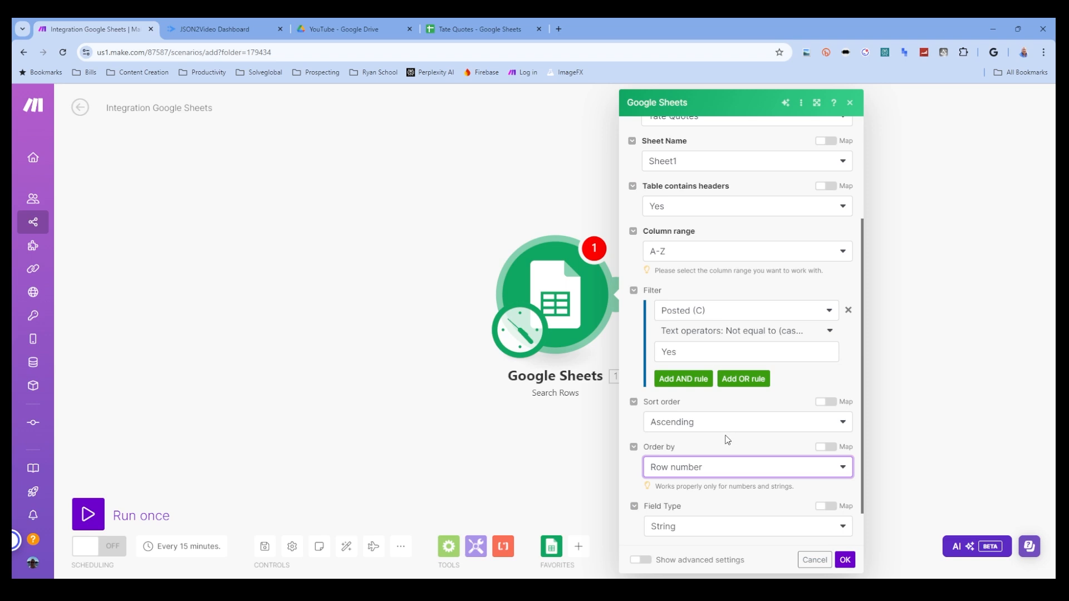
pyautogui.scroll(-1, 724, 432)
pyautogui.click(664, 527)
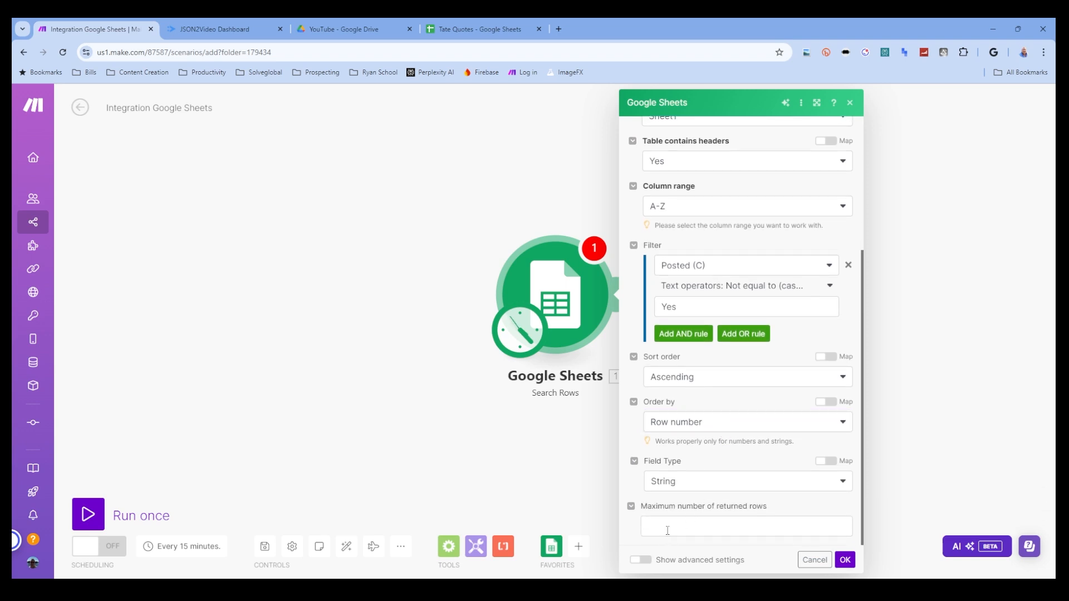
pyautogui.write('1')
pyautogui.click(844, 559)
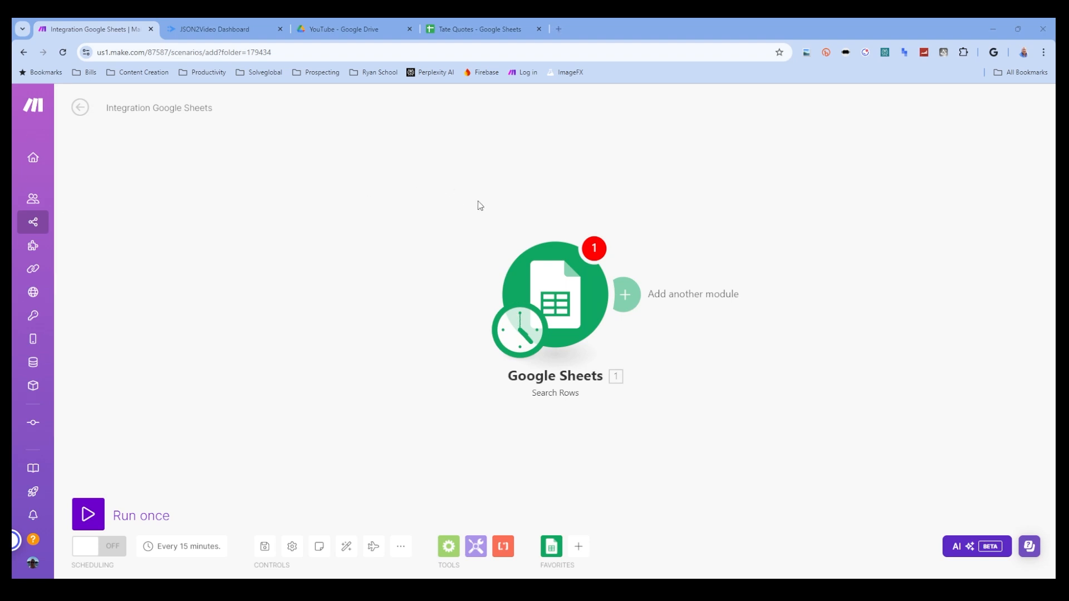
# Add an OpenAI Create a Completion (Prompt) module after Google Sheets and set its model to gpt-4o-mini (system).
pyautogui.click(624, 294)
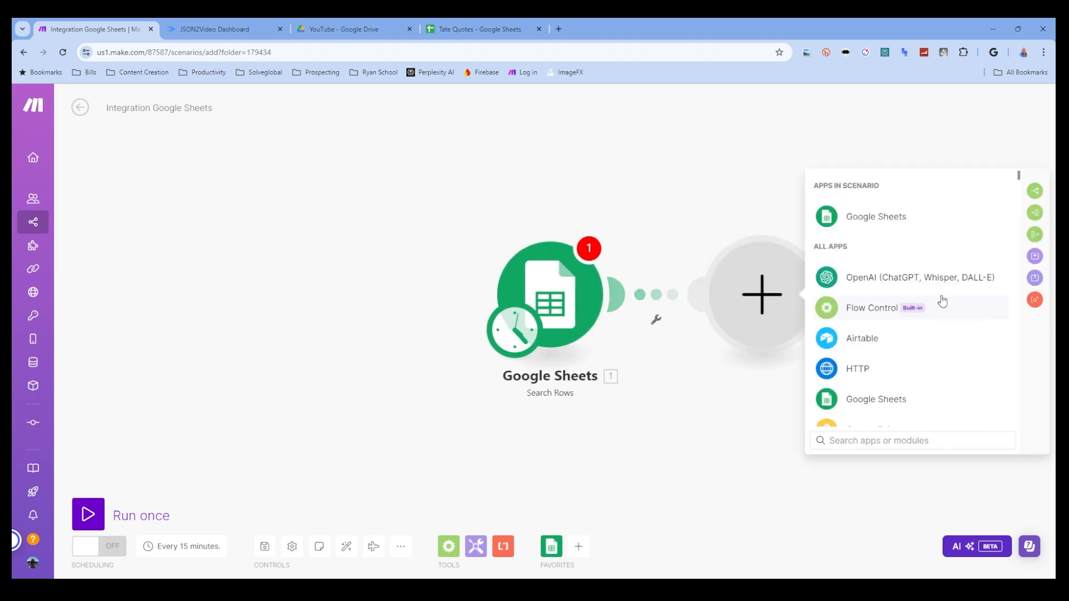
pyautogui.click(935, 278)
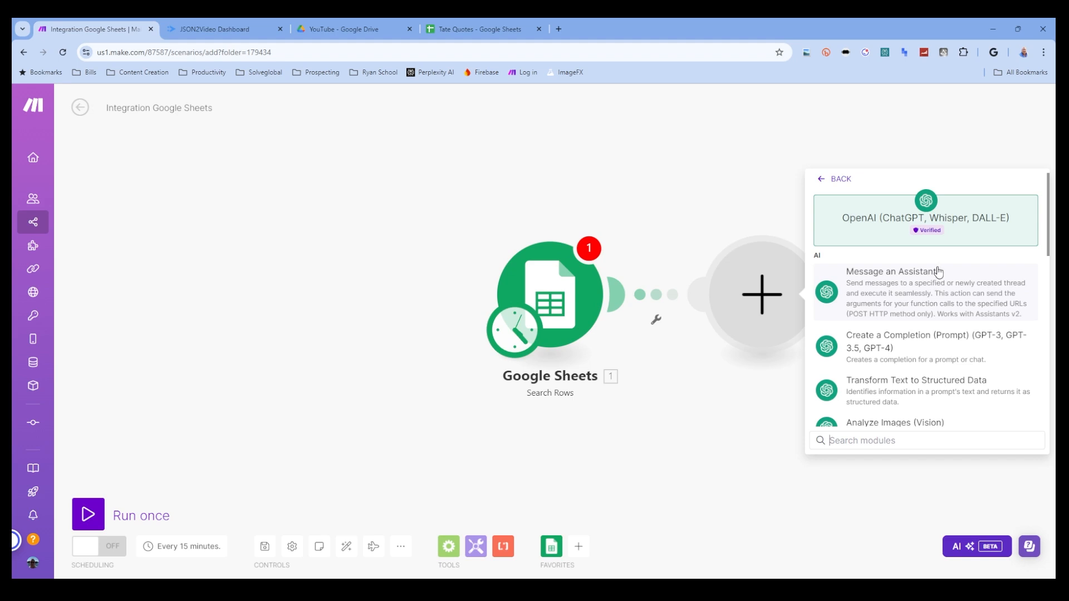
pyautogui.click(913, 346)
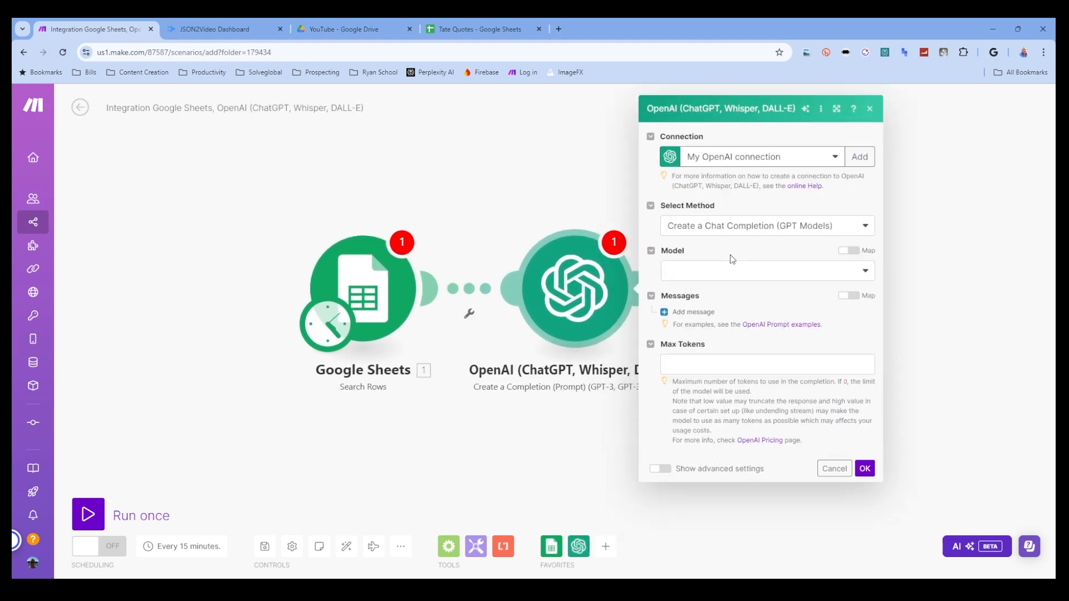
pyautogui.click(741, 268)
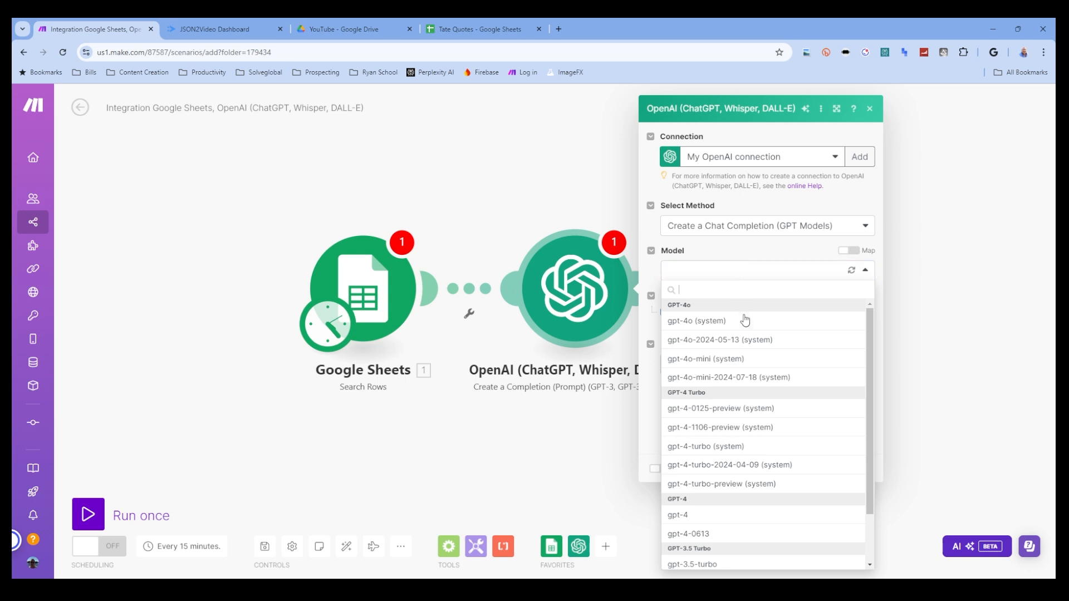
pyautogui.click(772, 361)
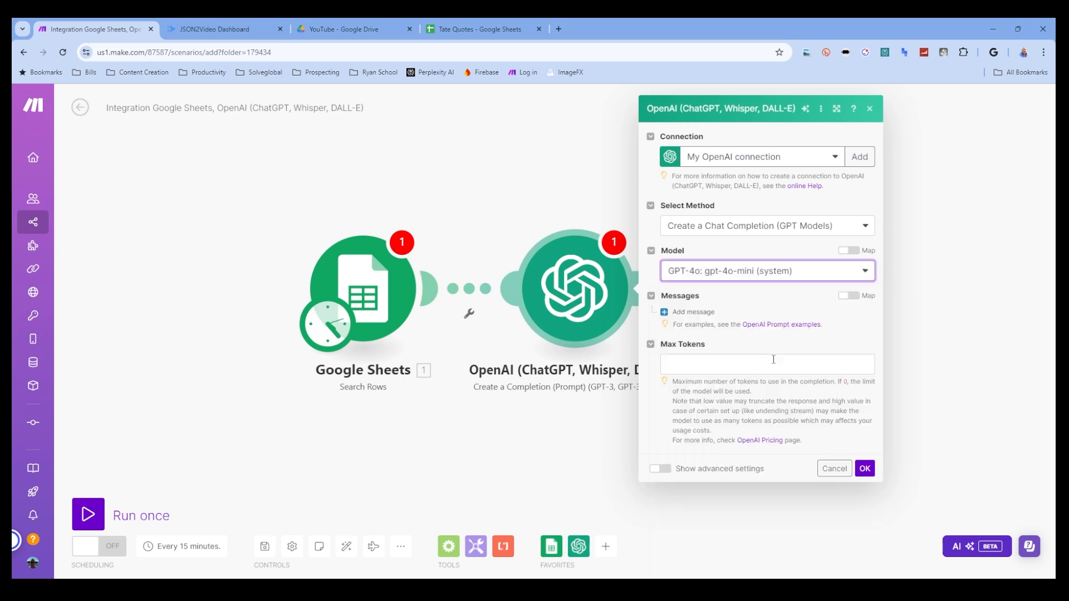
# Add an Assistant message prompting for a social media post with the Andrew Tate quote and why it motivates, without emojis, for Instagram Reel text-to-voice.
pyautogui.click(700, 317)
pyautogui.click(744, 348)
pyautogui.click(746, 398)
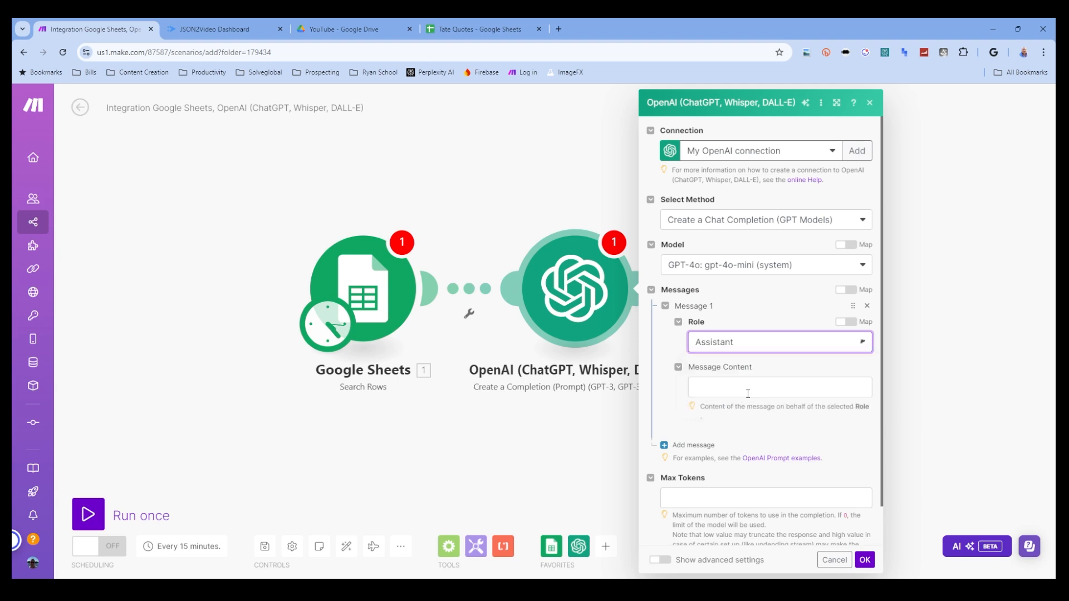
pyautogui.click(740, 387)
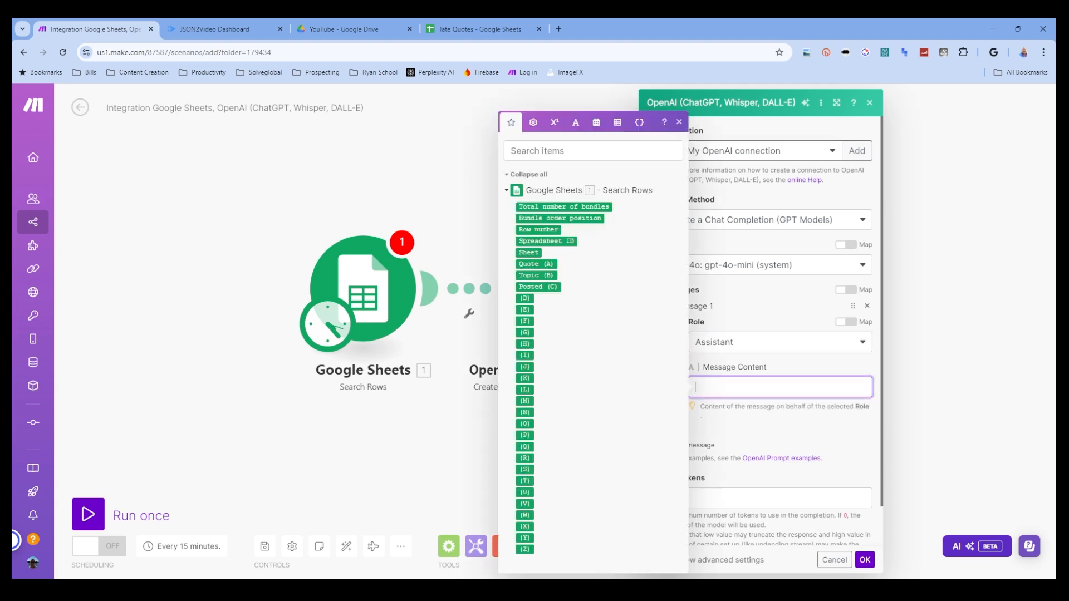
pyautogui.hotkey('alt', 'Tab')
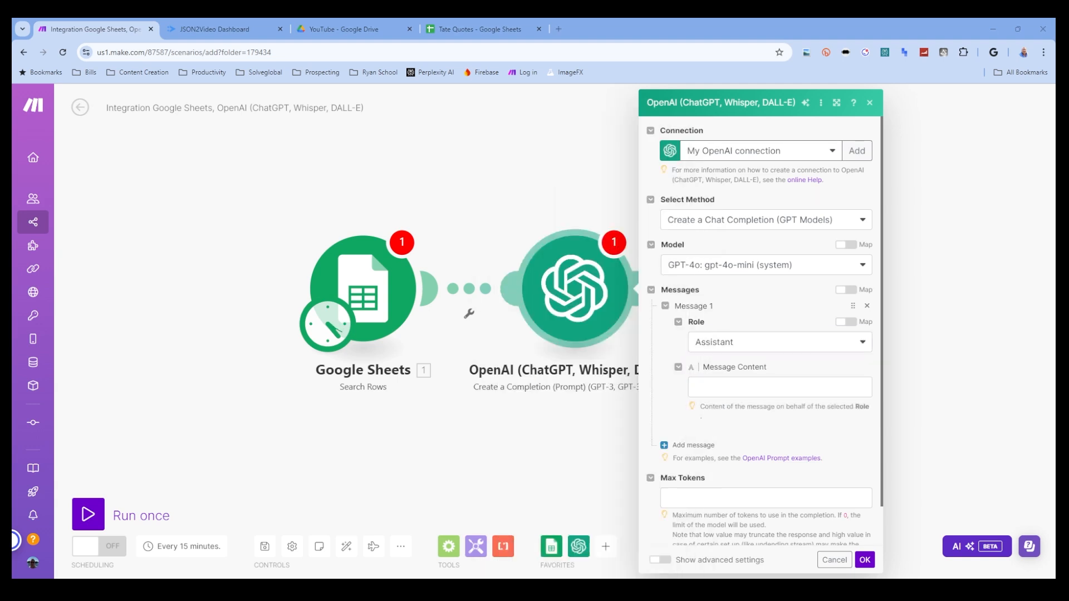
pyautogui.click(713, 380)
pyautogui.write("You are an expert and generating viral social media content from other peoples quotes.  You will be given a quote by Andrew Tate.  Write a social media post that includes the quote and why it's a good quote and motivating.  Do not include any emoji's as your output will be used in text to voice to create an Instagram Reel.")
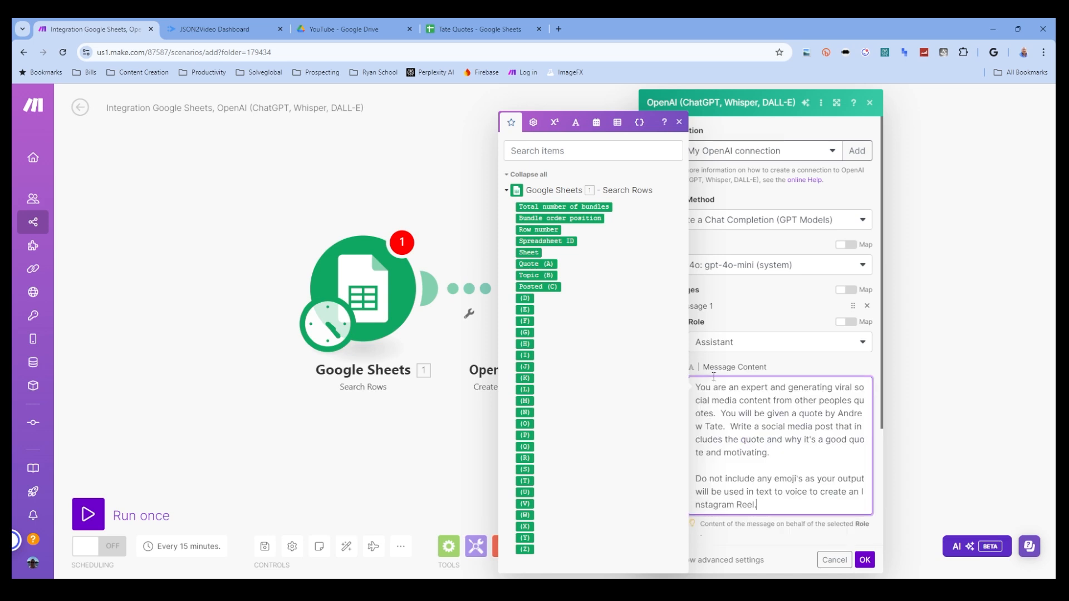
pyautogui.click(812, 362)
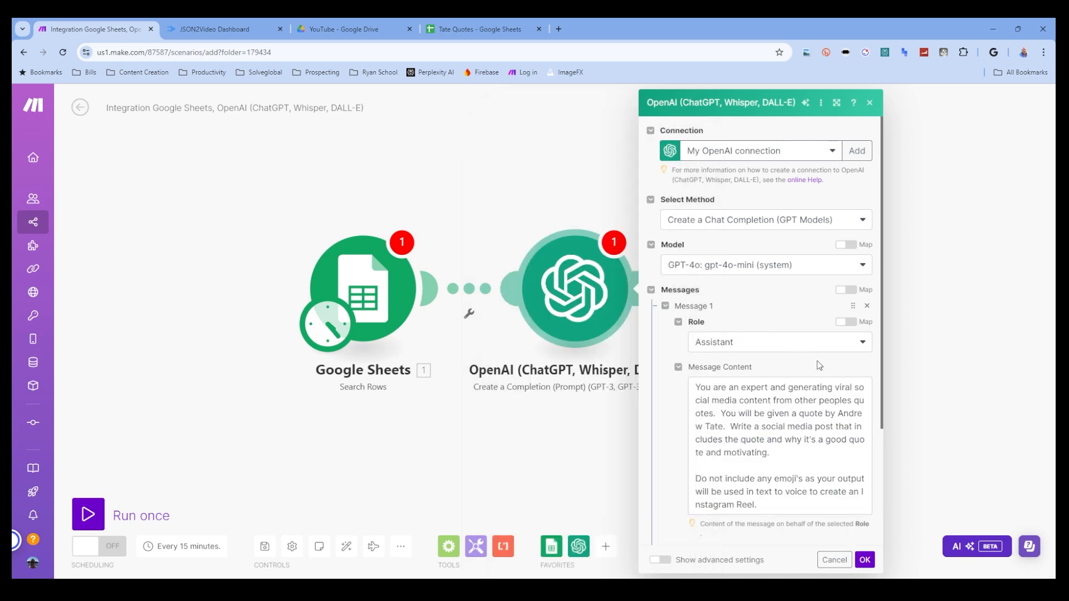
# Correct the prompt's opening wording to "You are an expert at generating viral social media content".
pyautogui.doubleClick(779, 387)
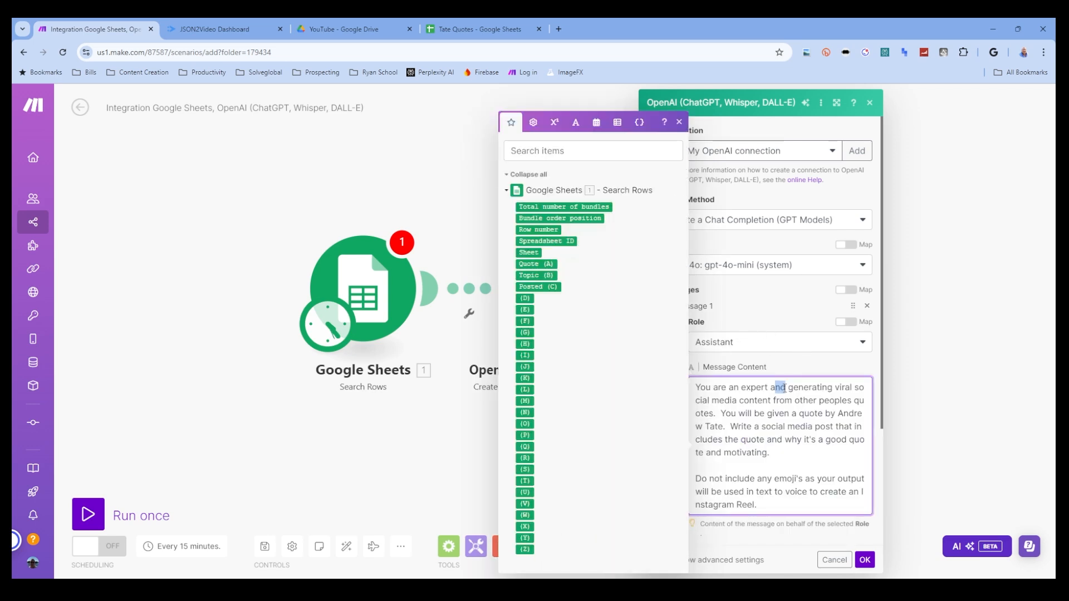
pyautogui.write('at')
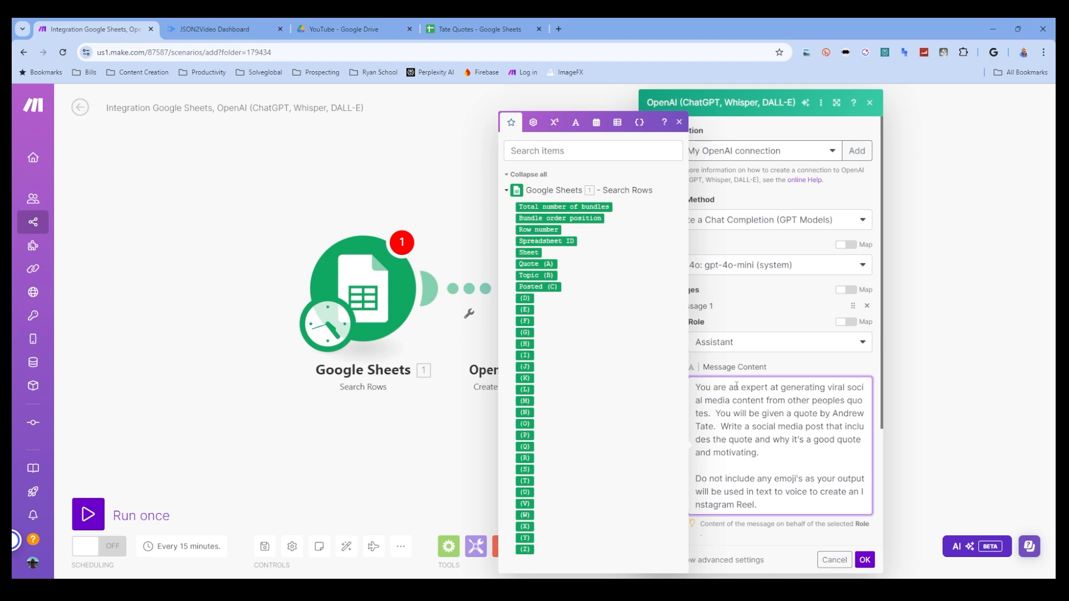
pyautogui.click(802, 365)
# Add a second message with the User role and map the Google Sheets Quote (A) value as its content.
pyautogui.scroll(-3, 779, 390)
pyautogui.click(693, 455)
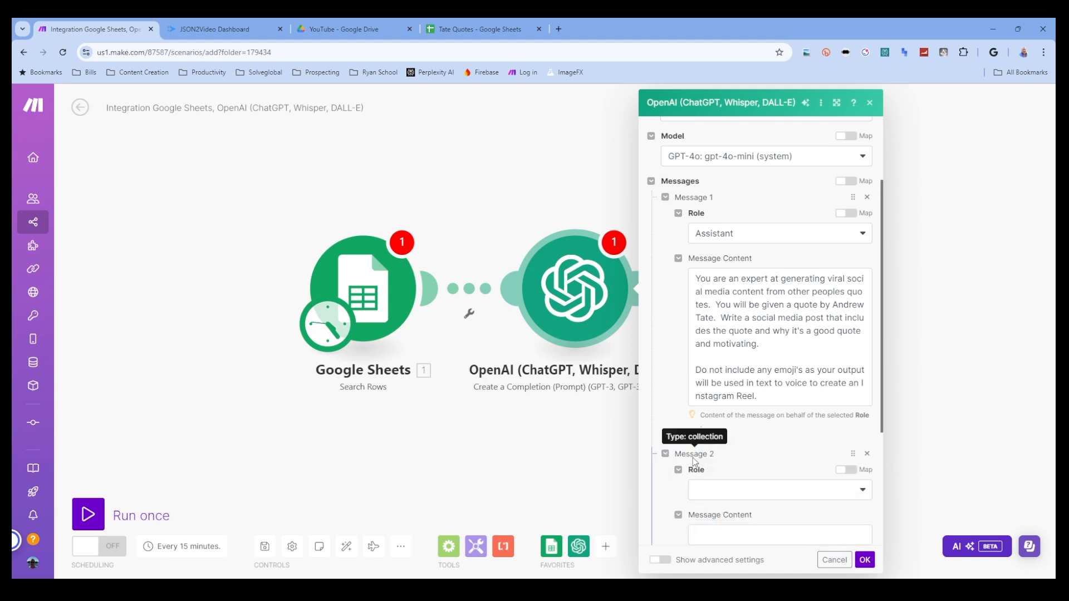
pyautogui.click(712, 489)
pyautogui.click(724, 506)
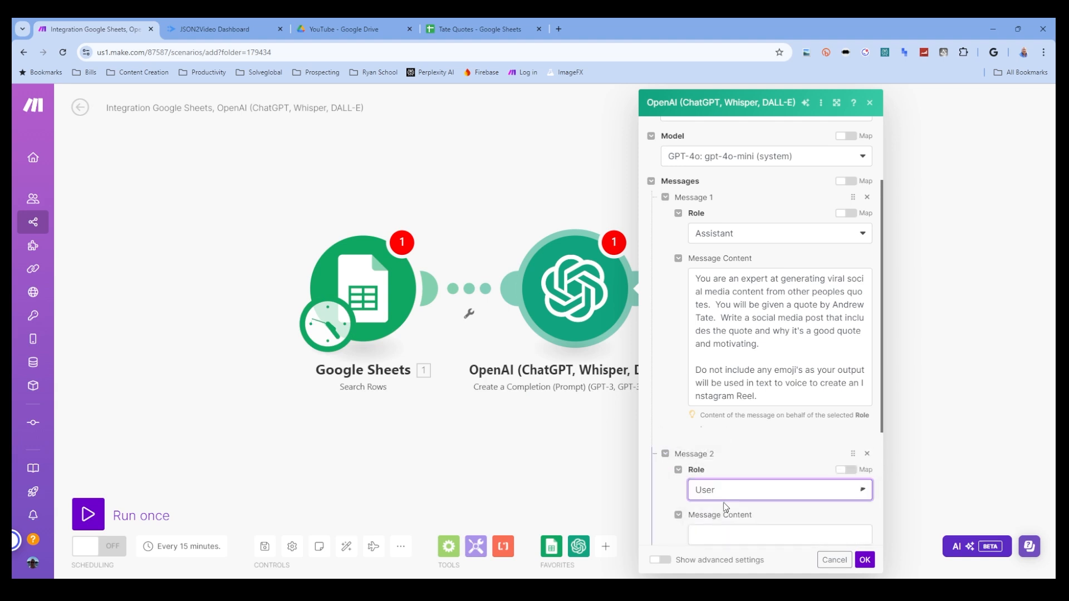
pyautogui.click(744, 529)
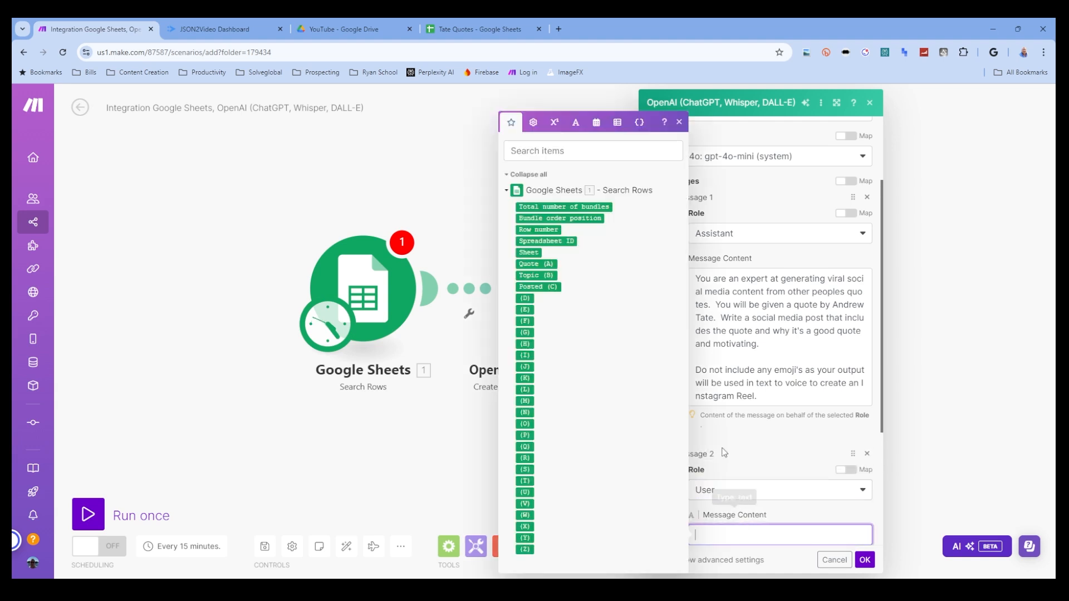
pyautogui.click(506, 190)
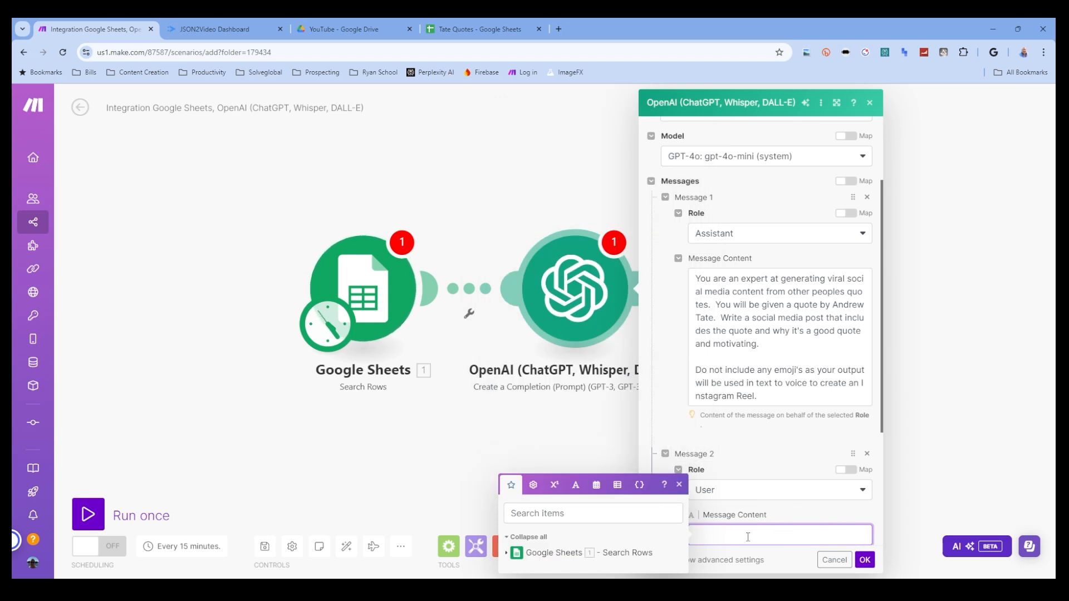
pyautogui.click(593, 513)
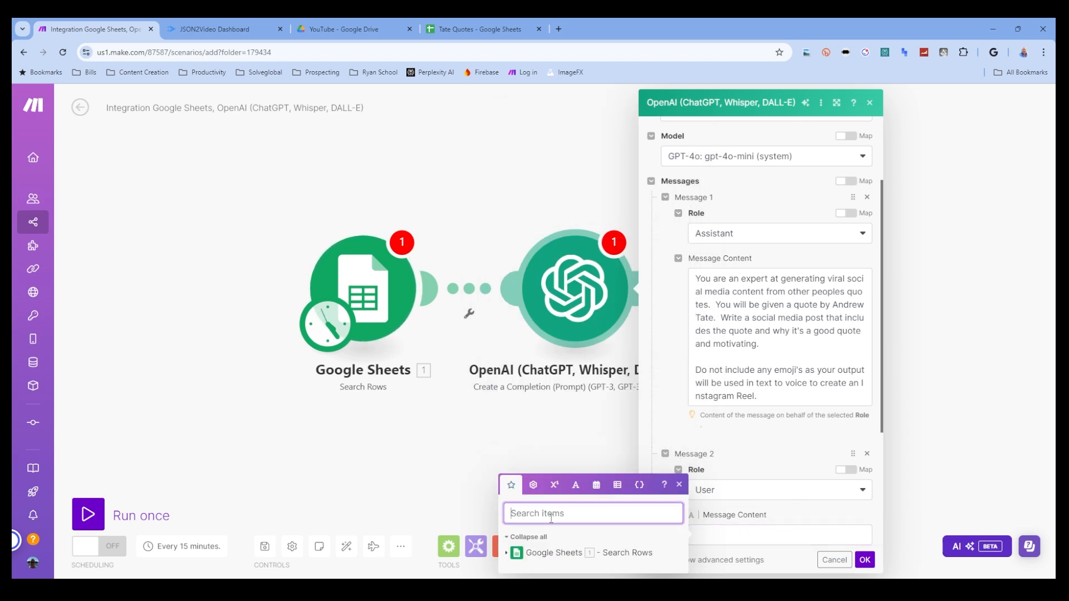
pyautogui.click(507, 552)
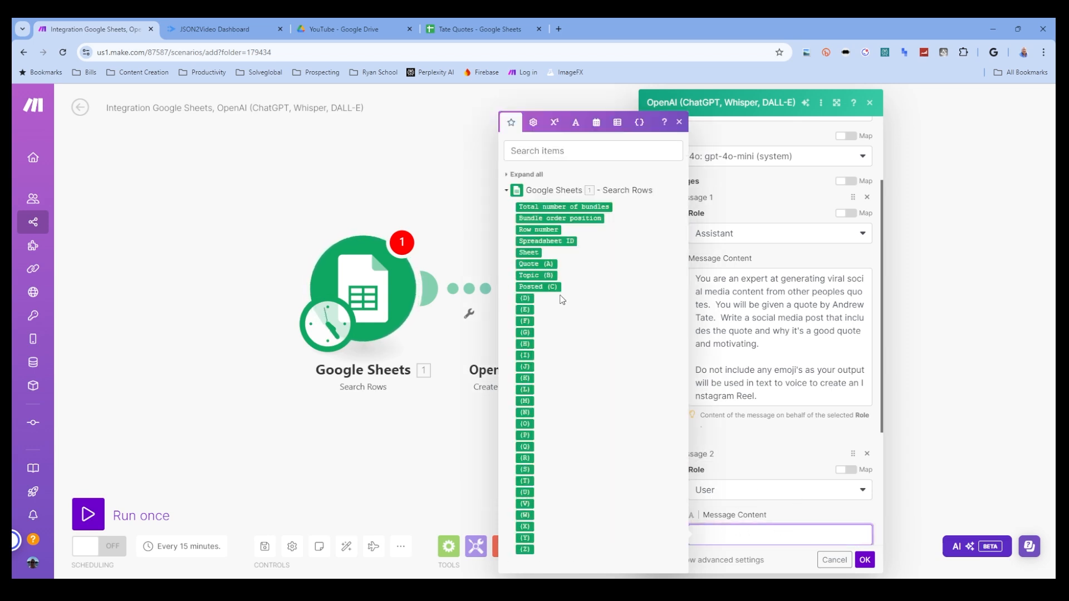
pyautogui.click(536, 264)
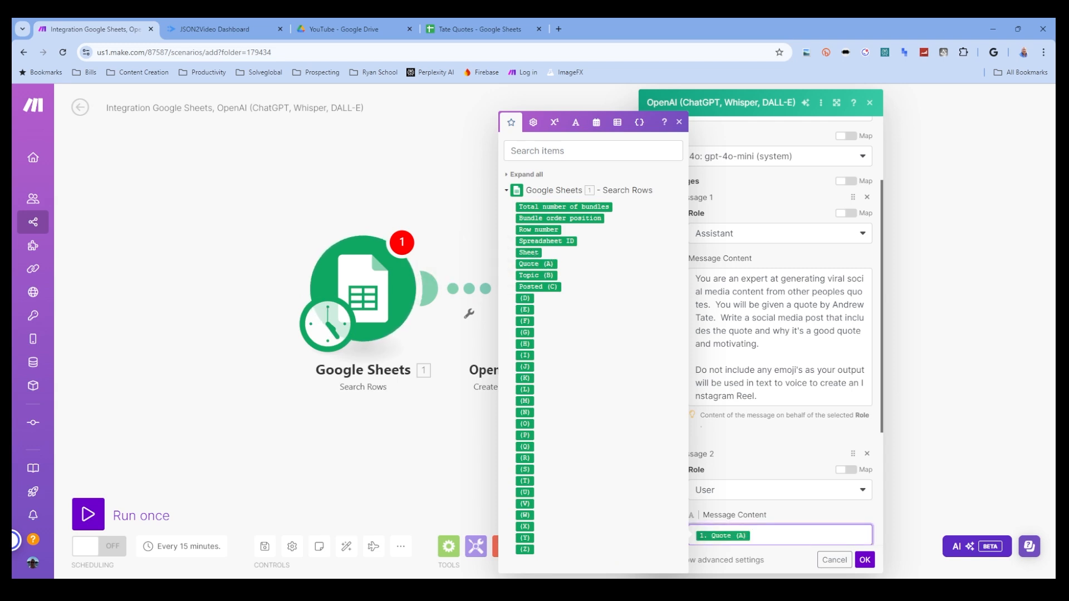
# Set Max Tokens to 0 and save the OpenAI module settings.
pyautogui.scroll(-3, 768, 478)
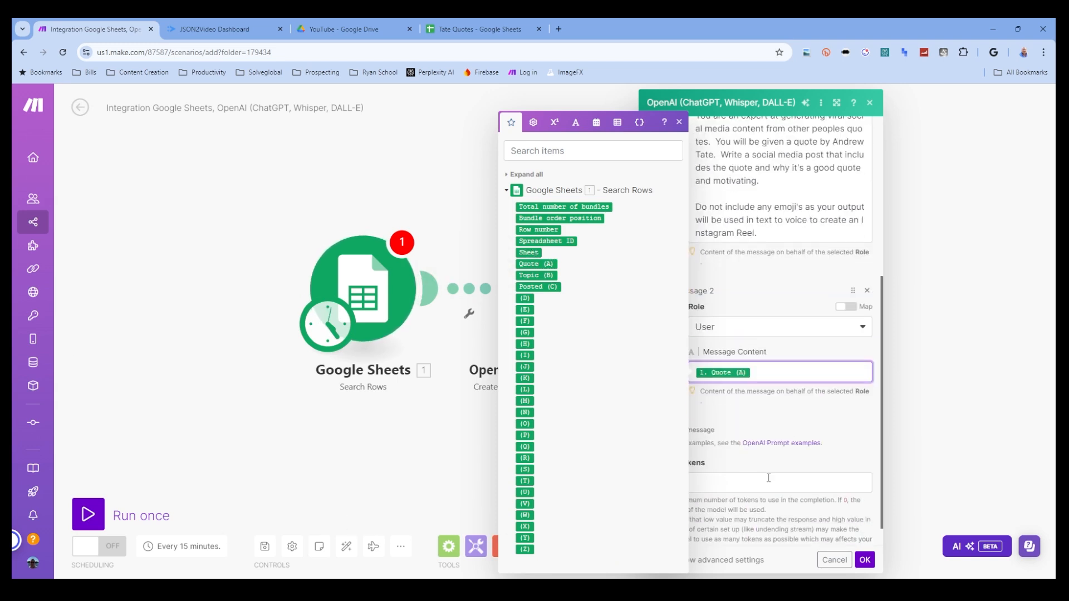
pyautogui.click(726, 485)
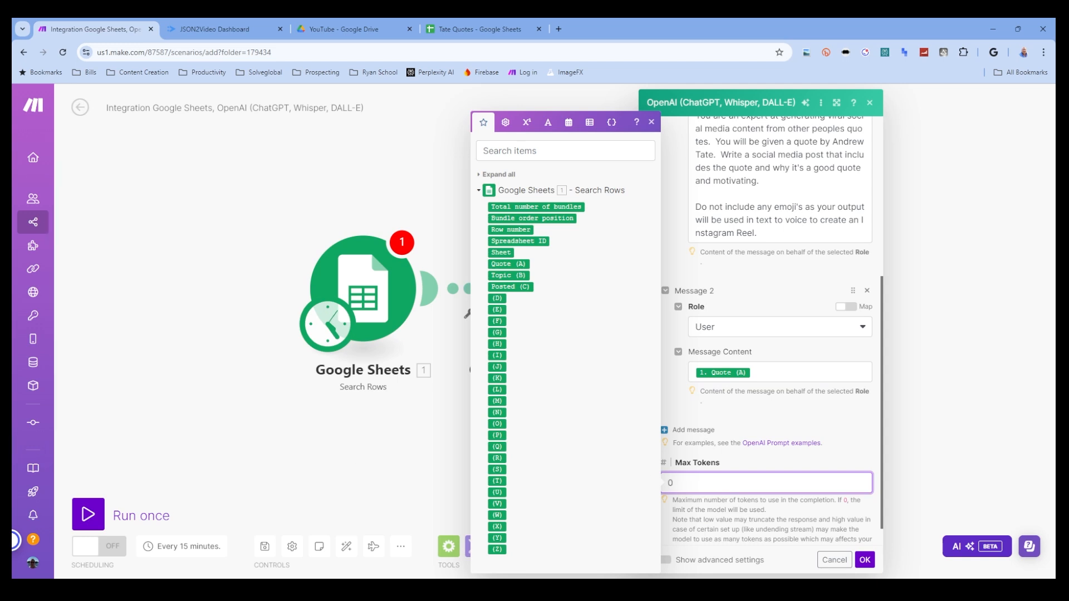
pyautogui.click(865, 560)
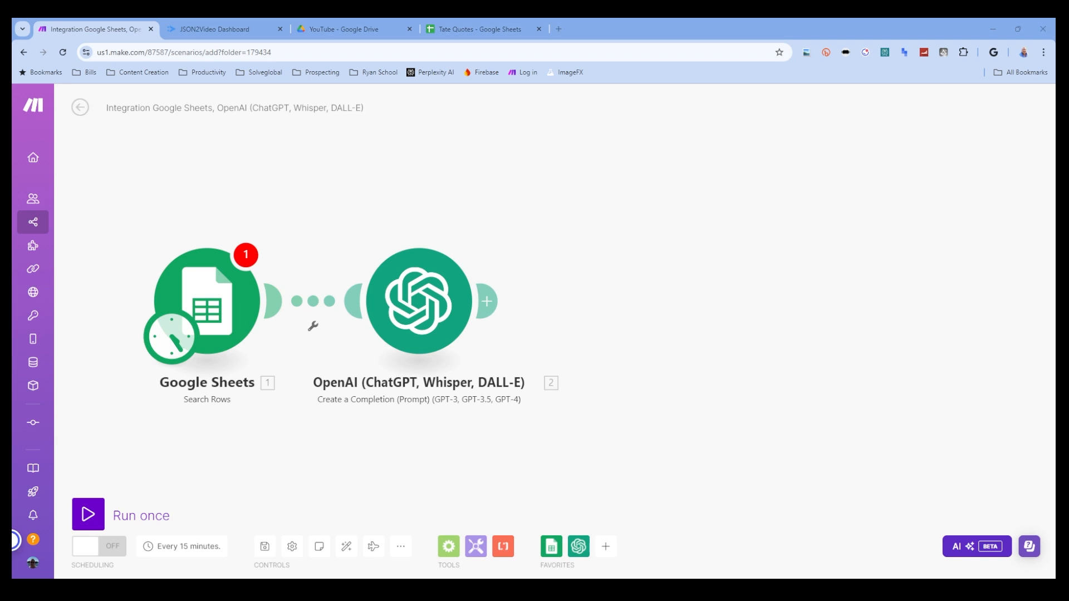
# Add an ElevenLabs Create a Speech Synthesis module after the OpenAI module.
pyautogui.click(493, 301)
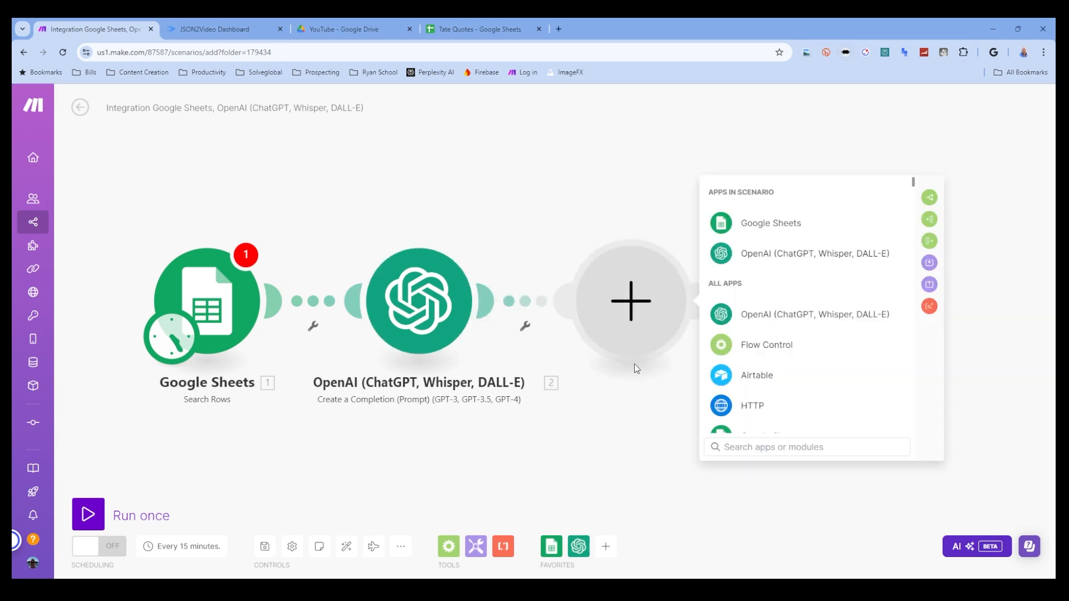
pyautogui.write('E')
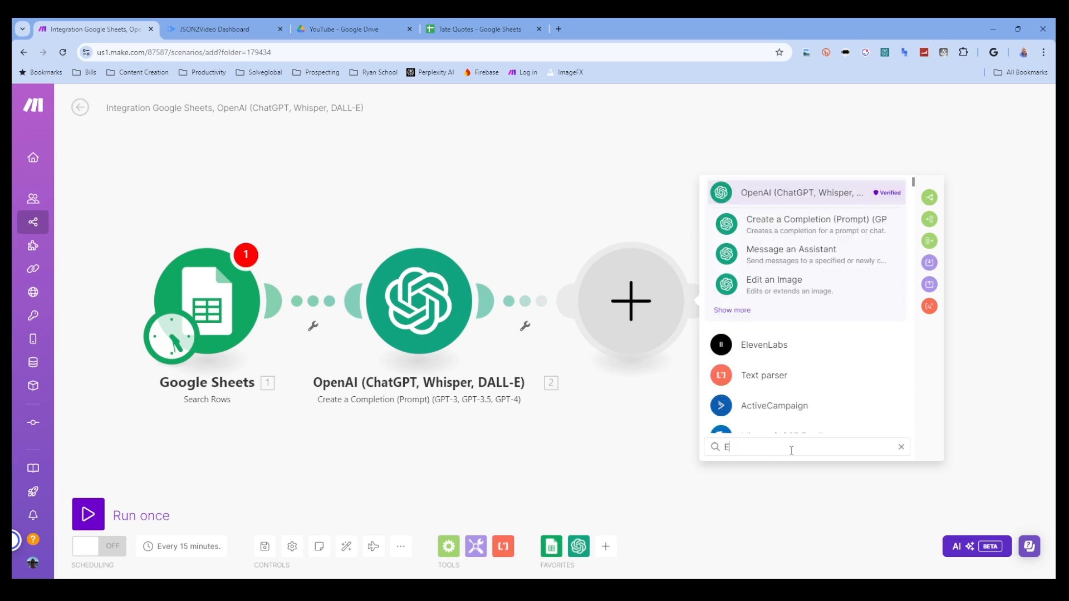
pyautogui.click(757, 345)
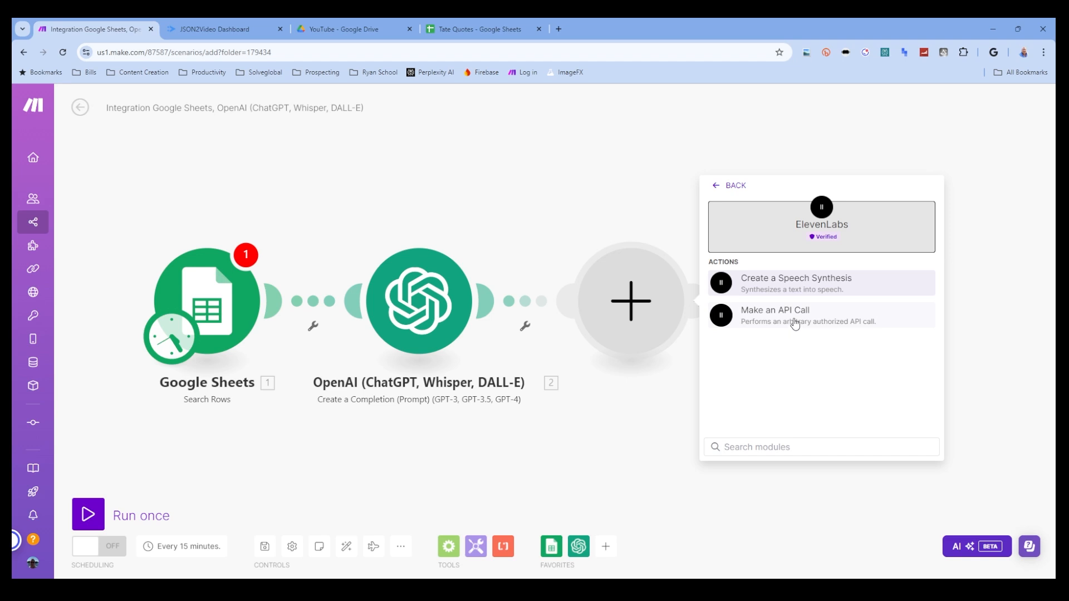
pyautogui.click(797, 285)
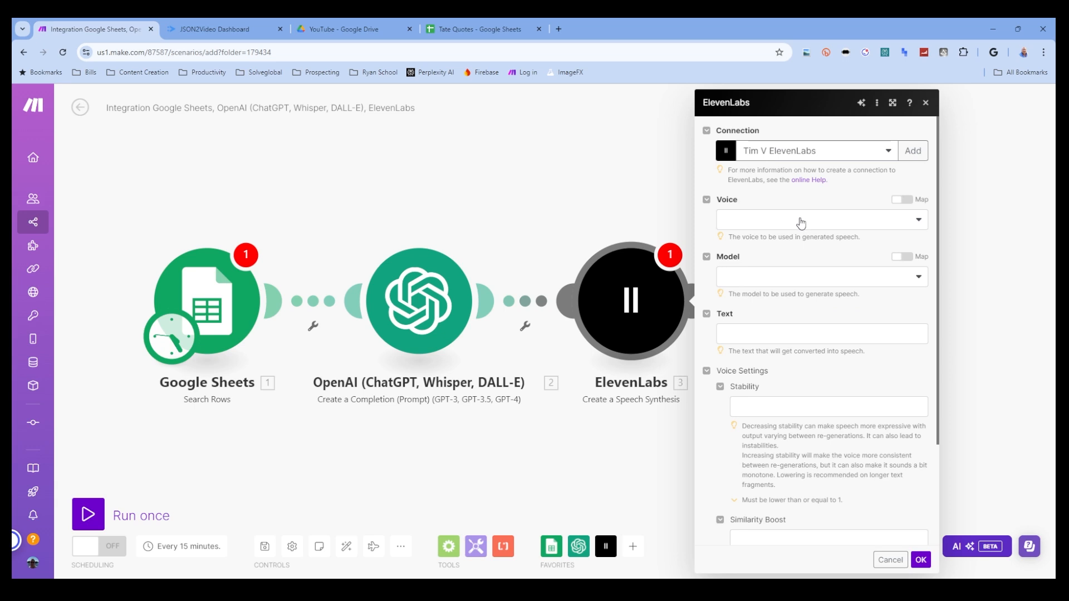
# Set the speech voice to cloned/Andrew Tate and the model to Eleven English v1 (eleven_monolingual_v1).
pyautogui.click(799, 219)
pyautogui.scroll(-5, 816, 390)
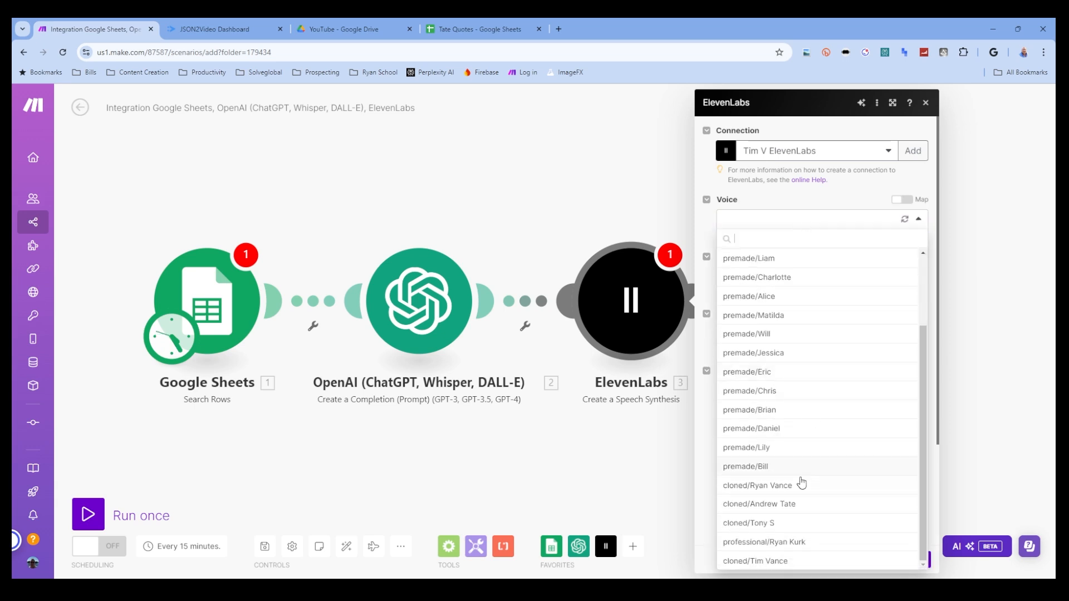
pyautogui.click(798, 503)
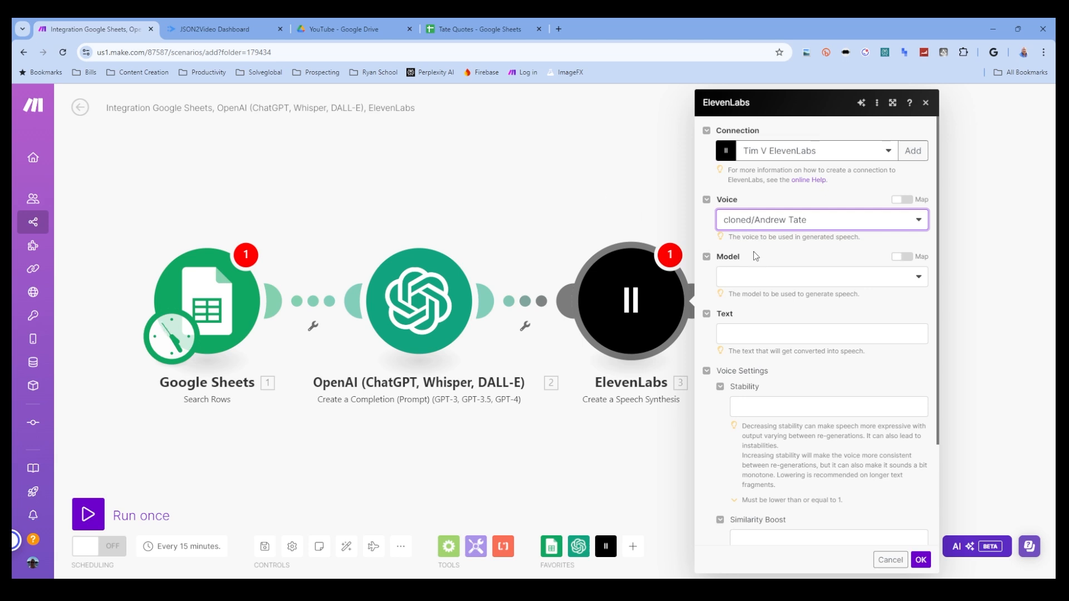
pyautogui.click(775, 257)
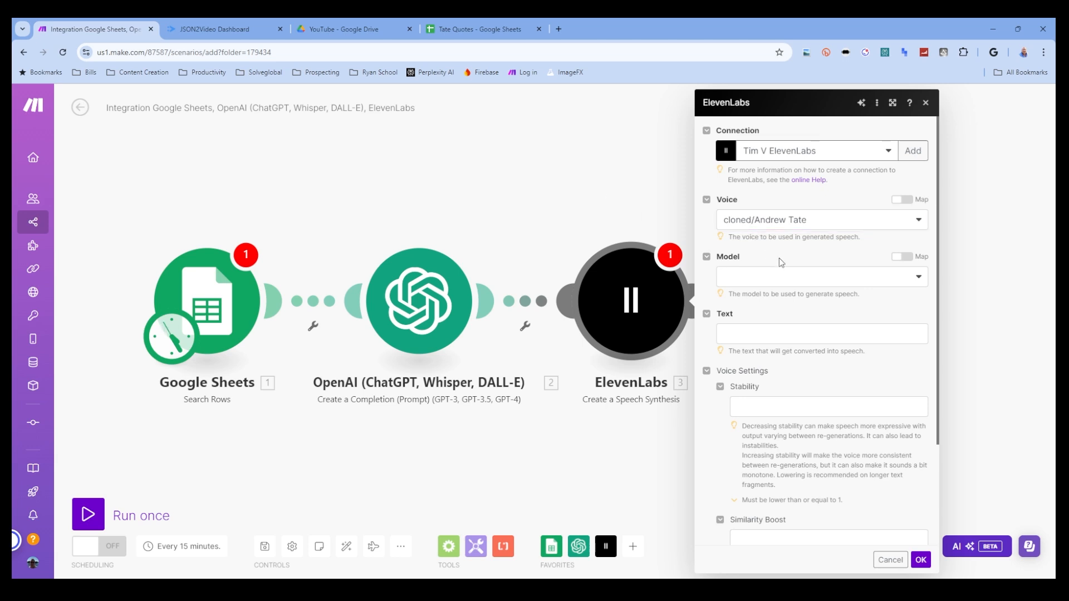
pyautogui.click(802, 277)
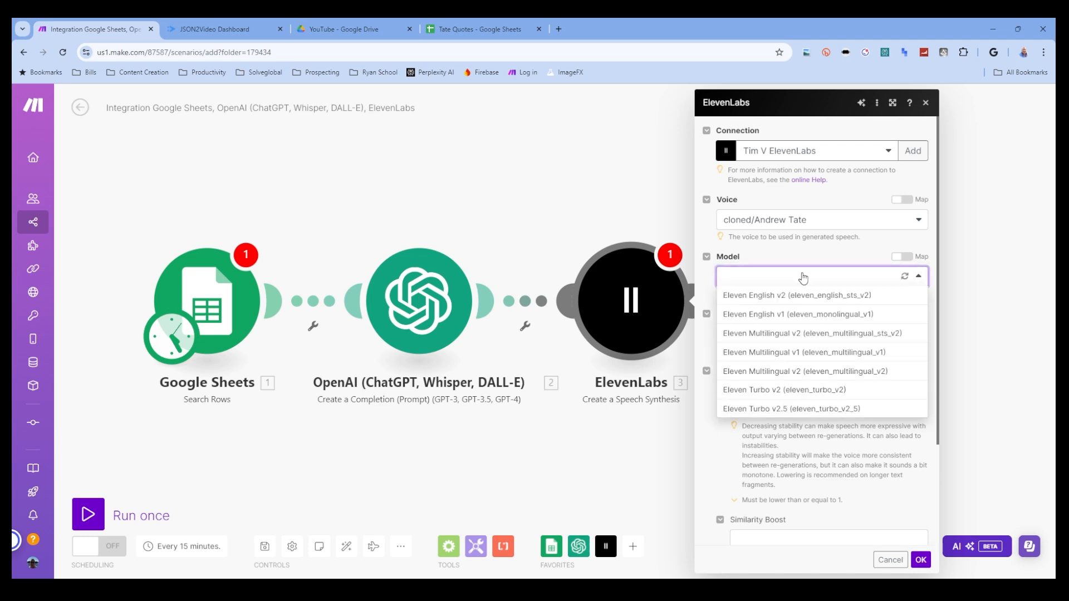
pyautogui.click(823, 315)
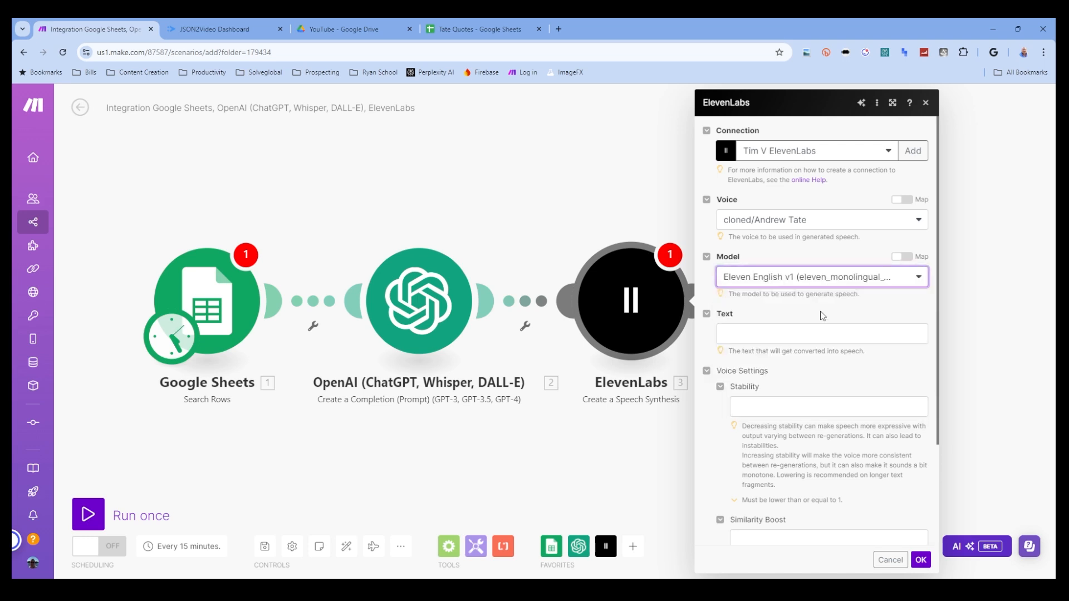
# Map the OpenAI Result as the text to convert into speech and save the ElevenLabs module.
pyautogui.click(719, 332)
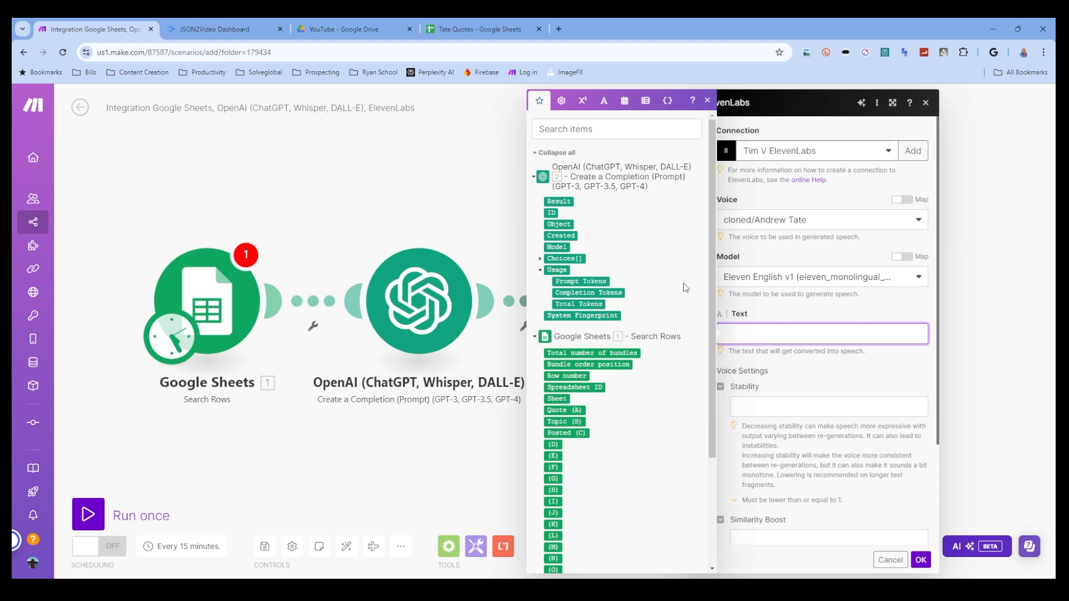
pyautogui.click(558, 201)
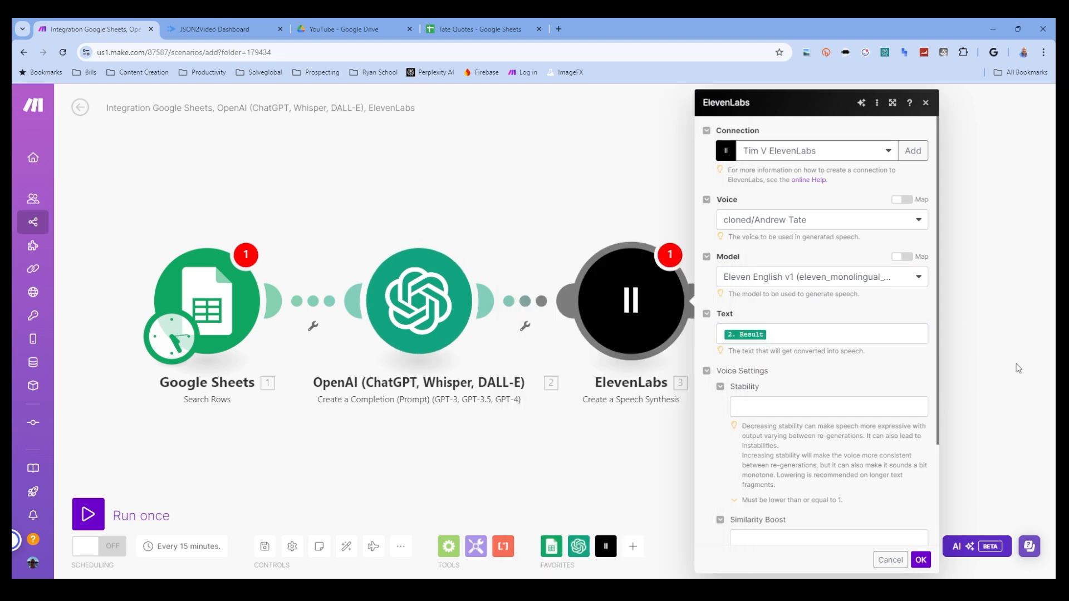
pyautogui.scroll(-3, 773, 360)
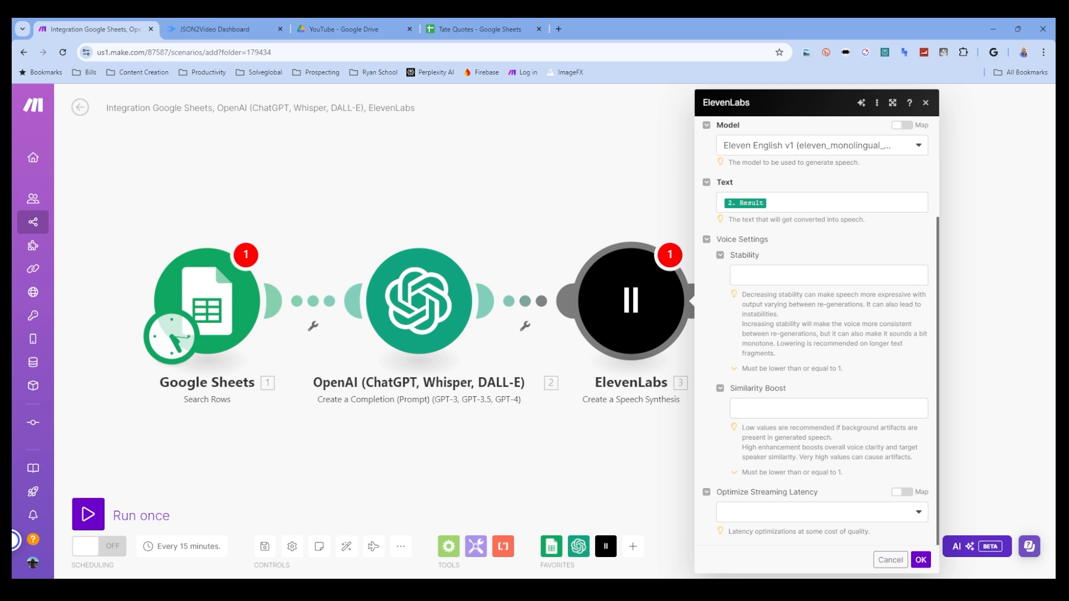
pyautogui.click(920, 560)
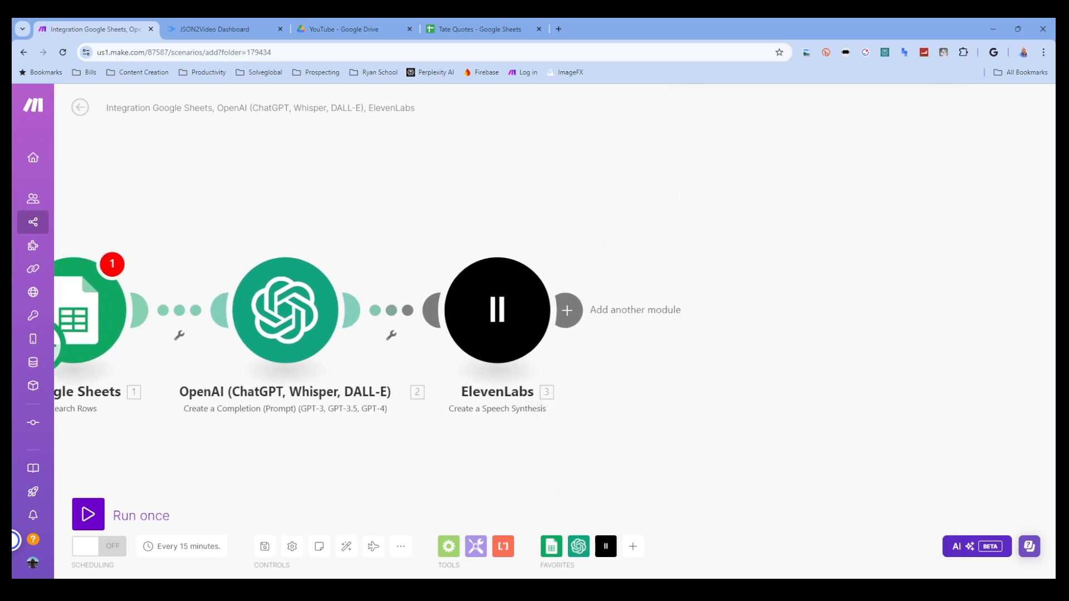
# Add a Google Drive Upload a File module after the ElevenLabs module.
pyautogui.click(567, 310)
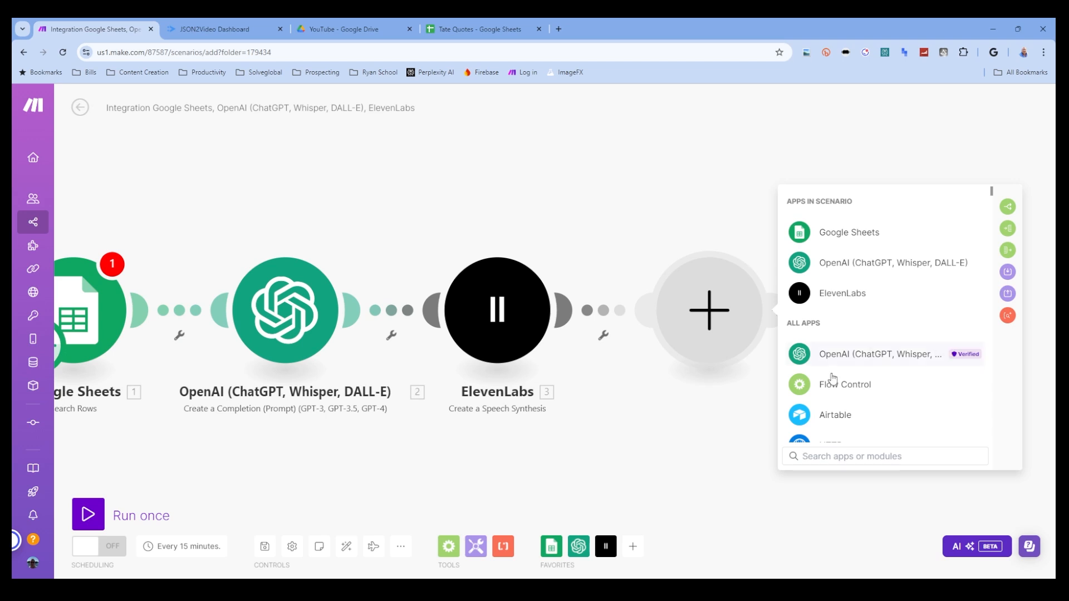
pyautogui.click(842, 456)
pyautogui.write('dri')
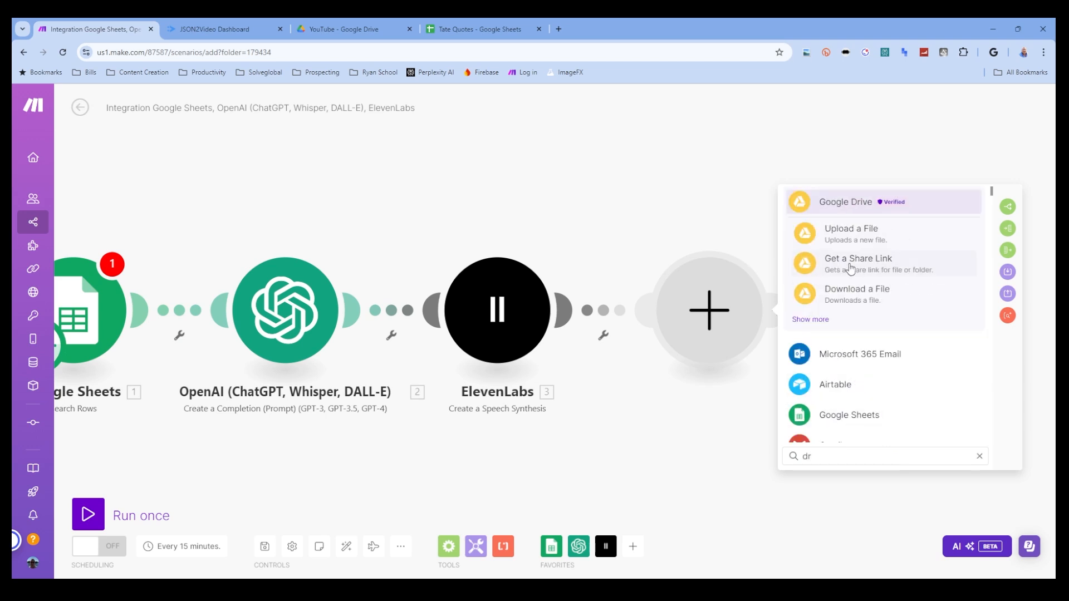
pyautogui.click(866, 236)
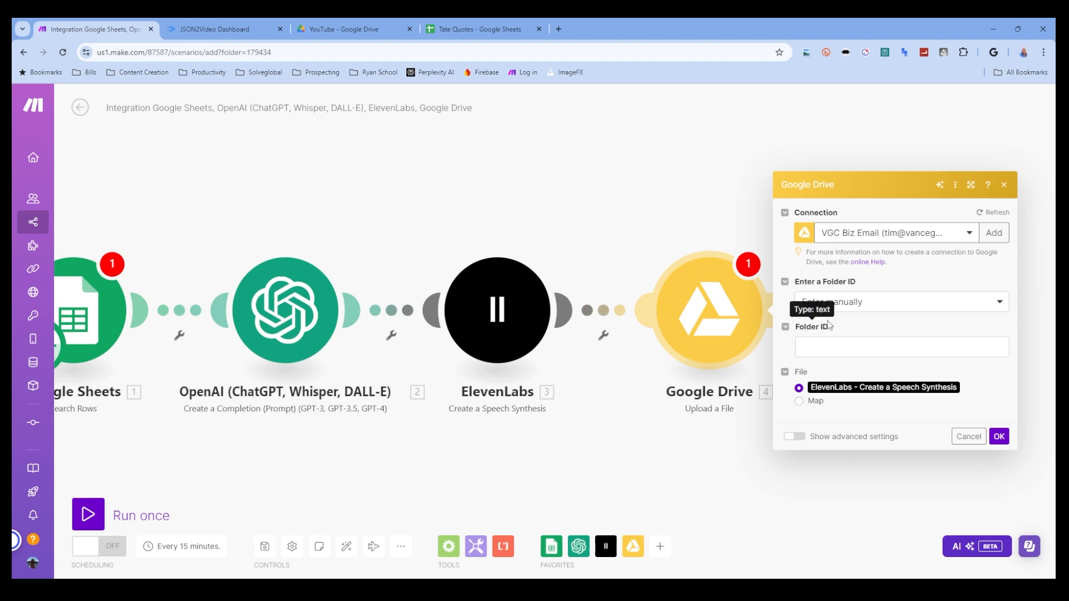
# Choose the upload folder from the list, set it to YT in My Drive, and save the Google Drive module.
pyautogui.click(837, 303)
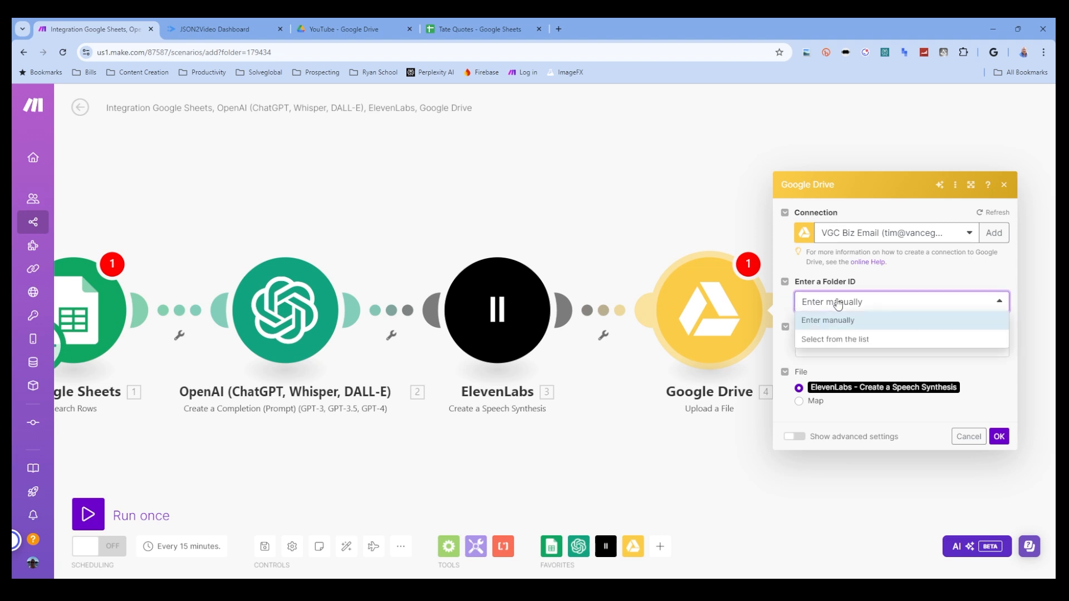
pyautogui.click(847, 339)
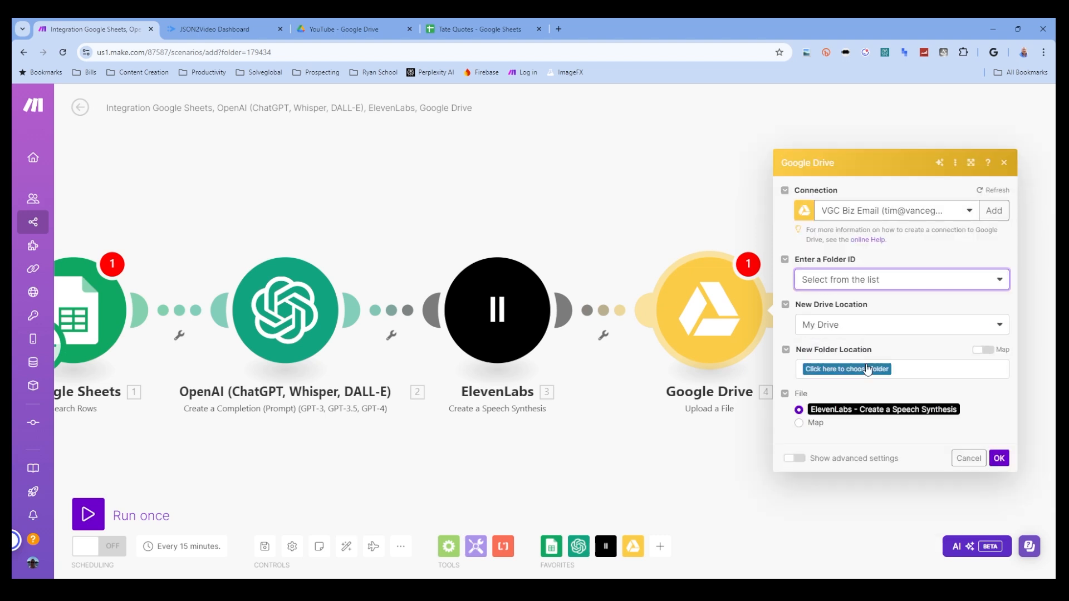
pyautogui.click(847, 369)
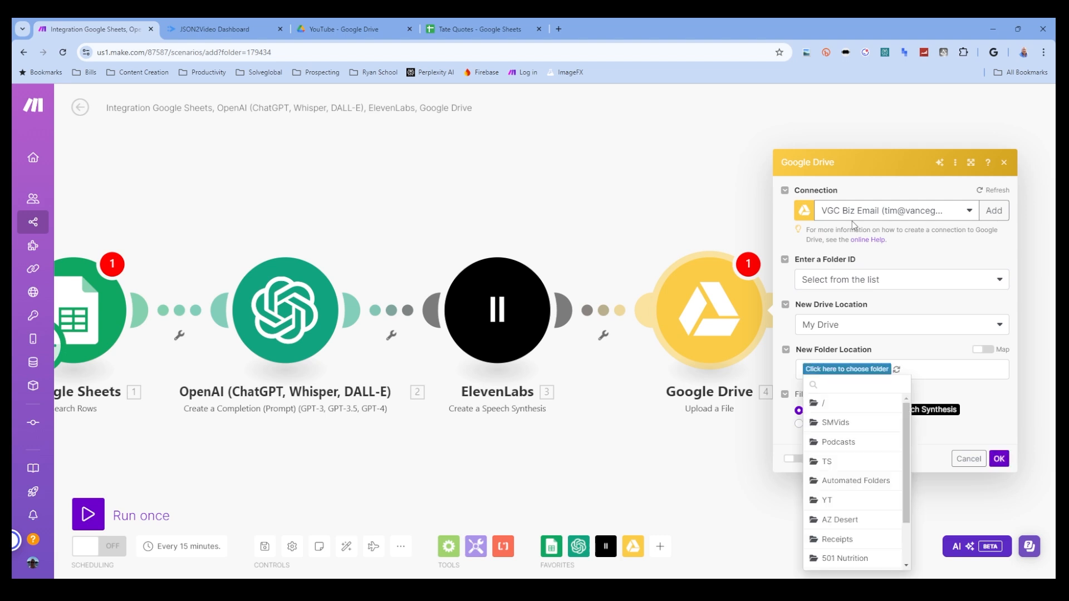
pyautogui.click(823, 424)
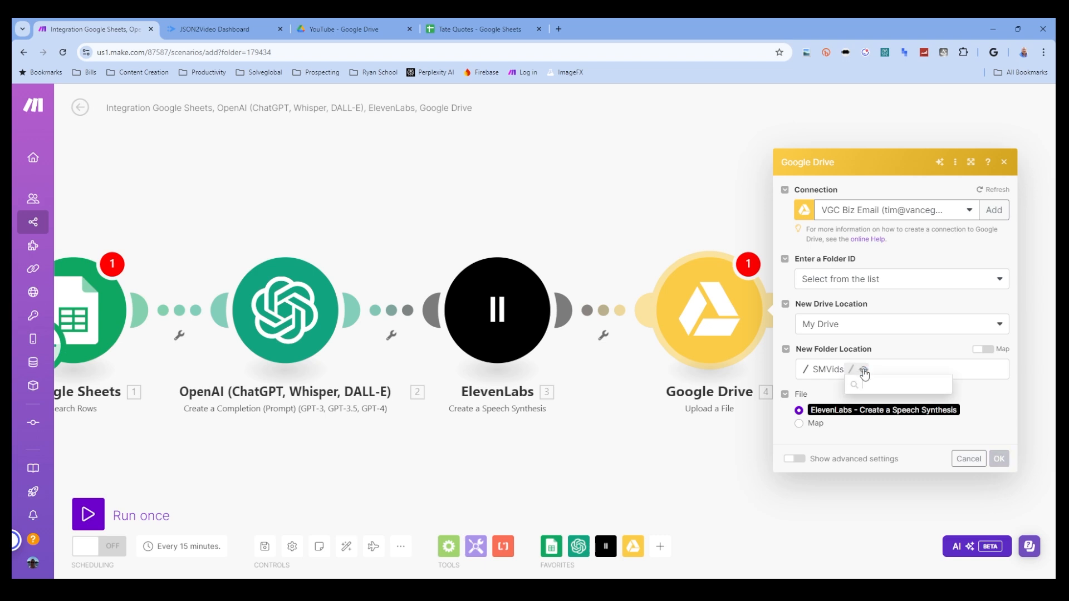
pyautogui.click(809, 371)
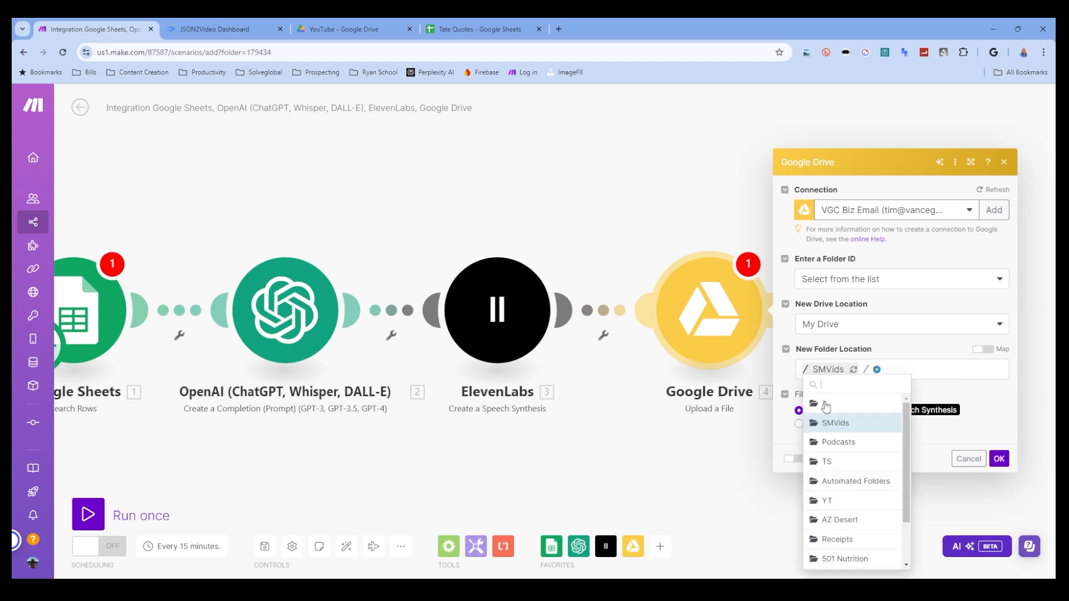
pyautogui.click(851, 442)
pyautogui.click(827, 369)
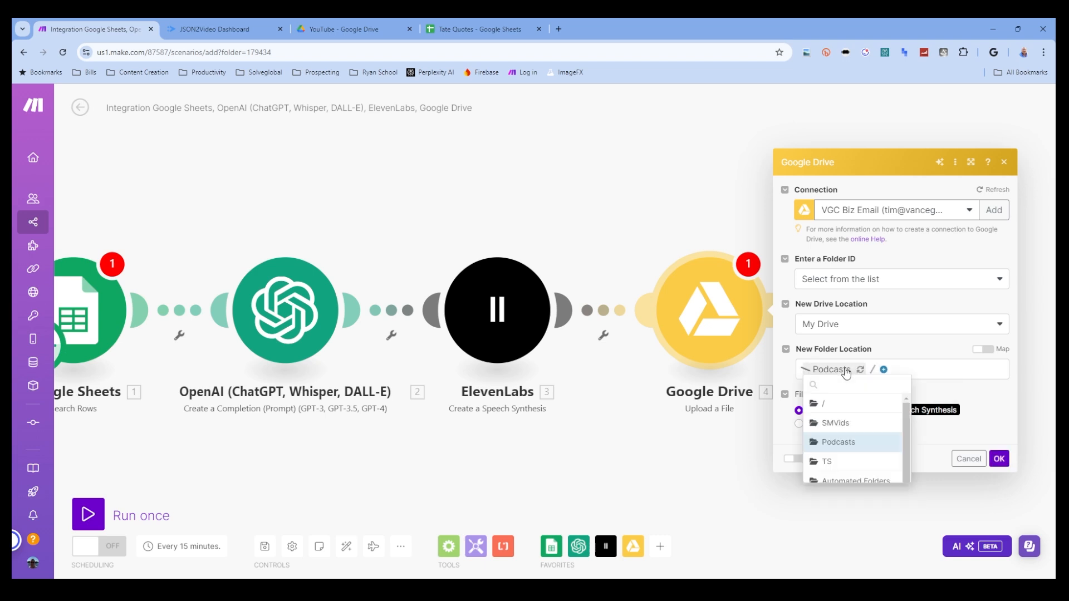
pyautogui.click(840, 459)
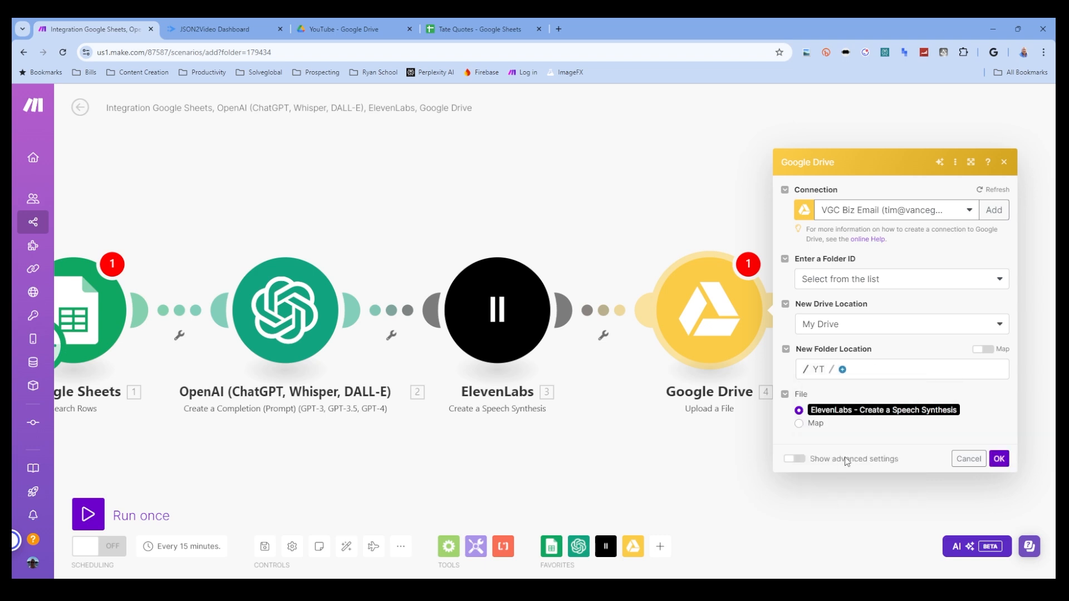
pyautogui.click(843, 373)
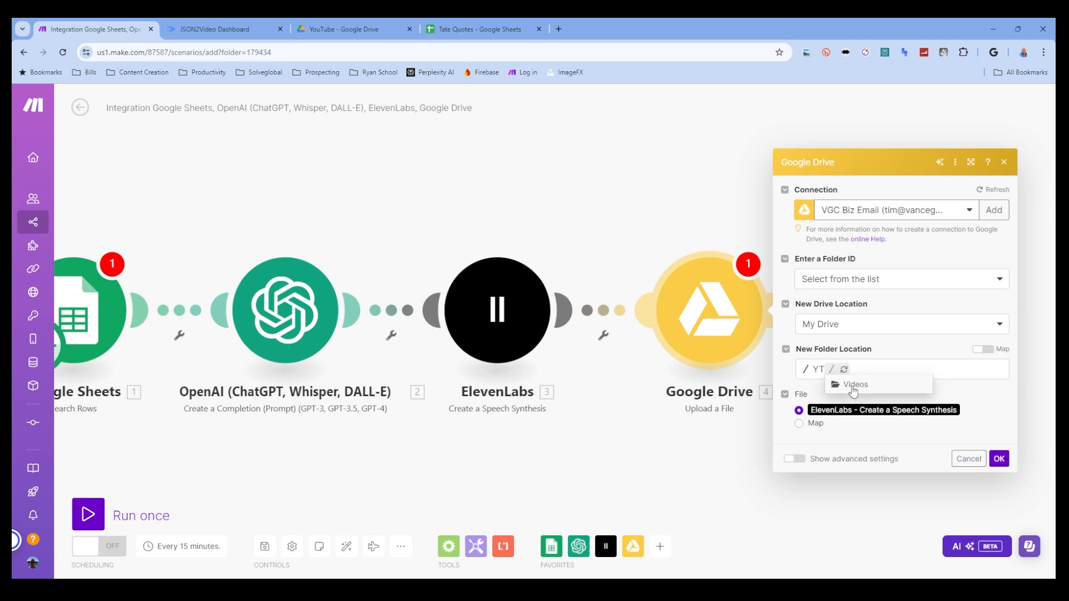
pyautogui.click(861, 371)
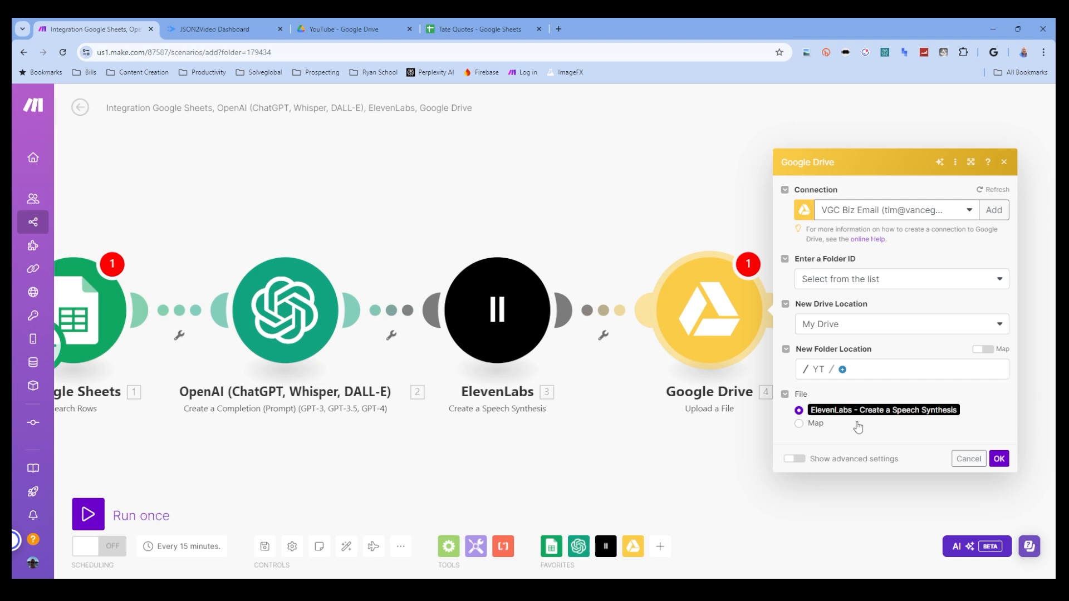
pyautogui.click(996, 459)
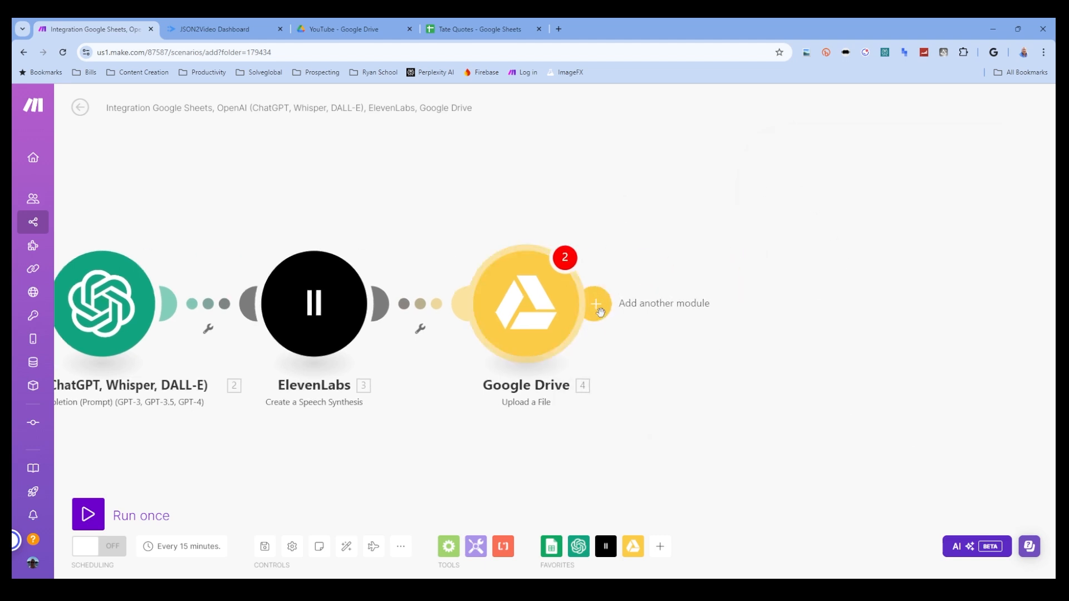
# Add a Google Drive Update a File/Folder Access module after the Upload a File module.
pyautogui.click(598, 301)
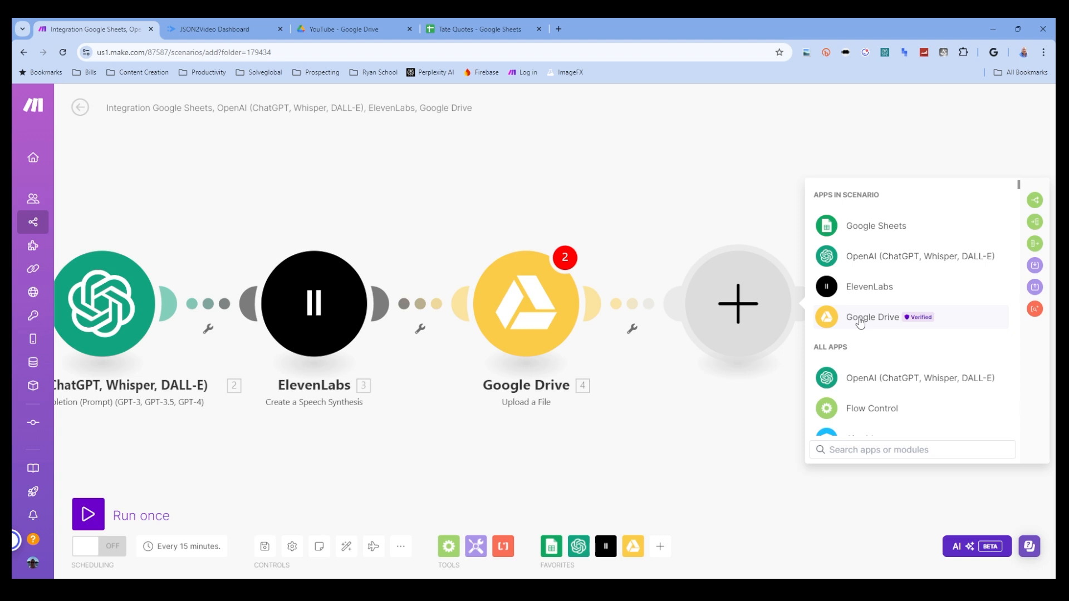
pyautogui.click(860, 320)
pyautogui.scroll(-5, 865, 323)
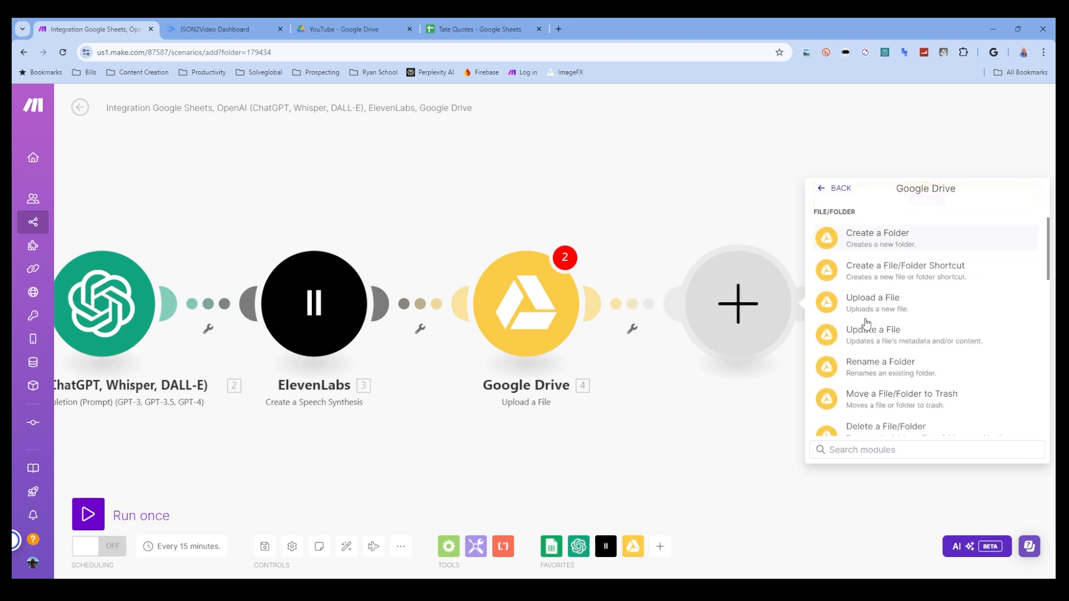
pyautogui.scroll(-1, 866, 323)
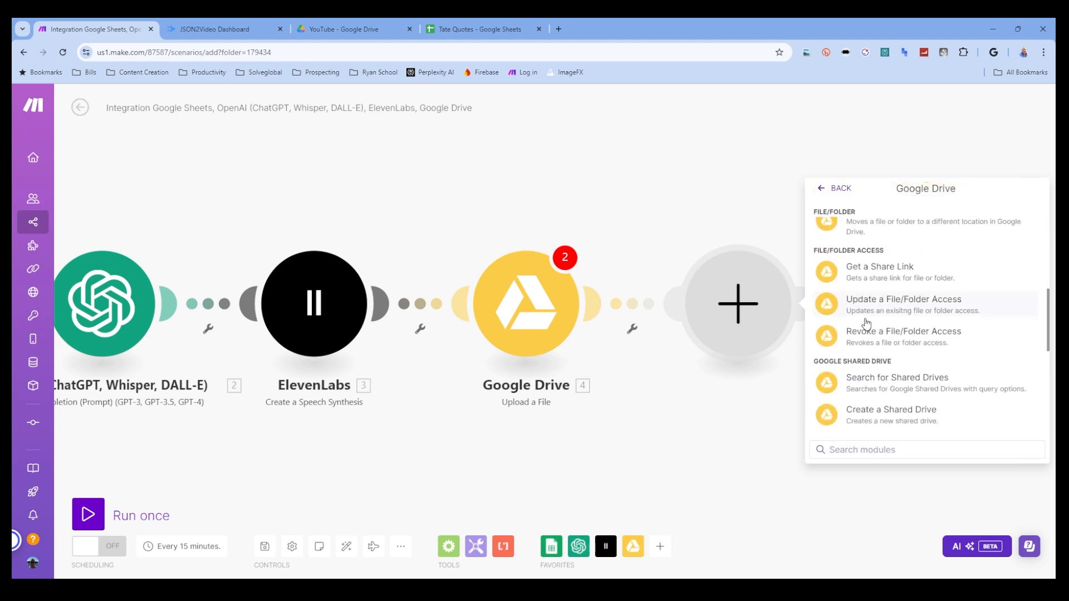
pyautogui.click(925, 305)
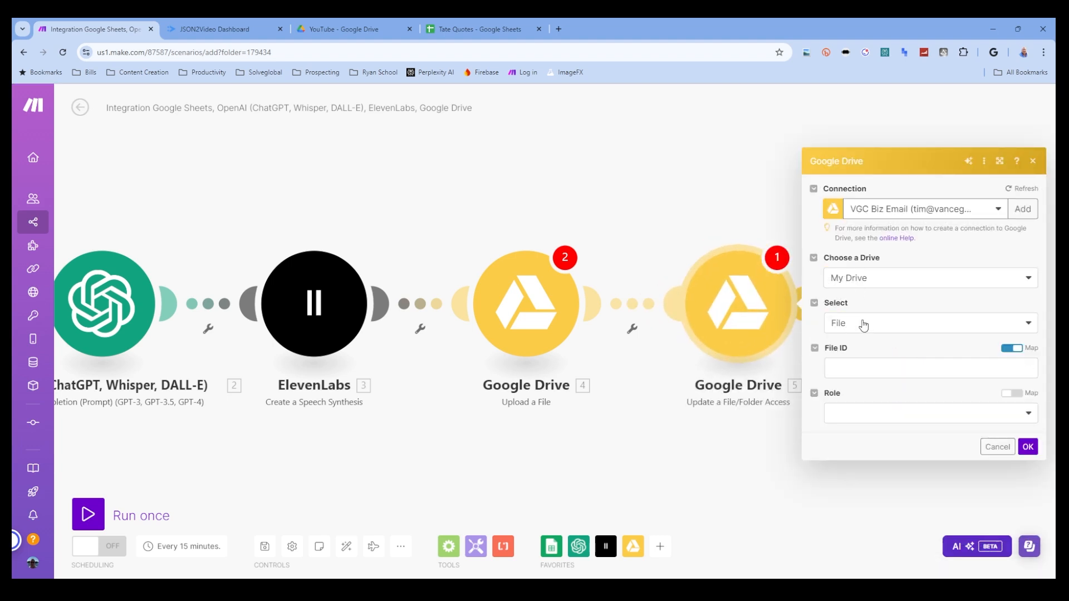
# Try to configure the access update for the YT folder in My Drive with the owner's permission and a role.
pyautogui.click(861, 324)
pyautogui.click(863, 361)
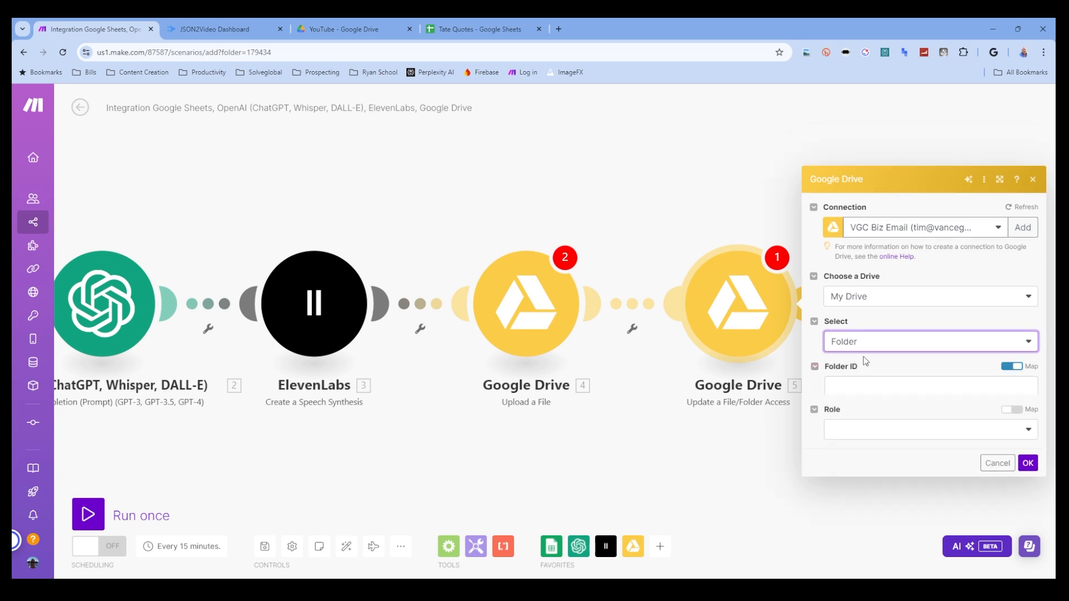
pyautogui.click(871, 365)
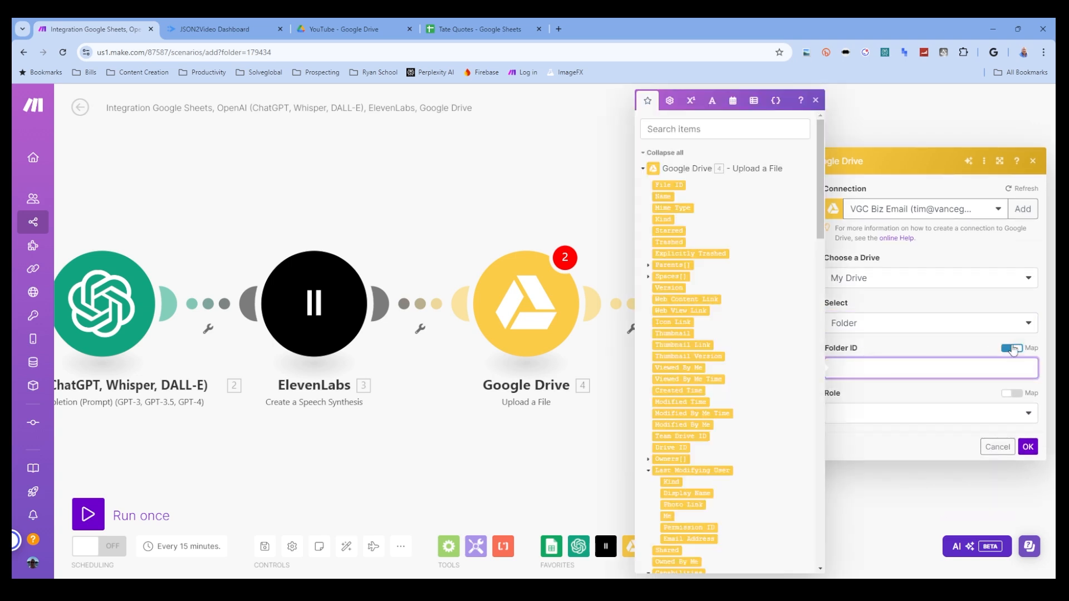
pyautogui.click(1013, 349)
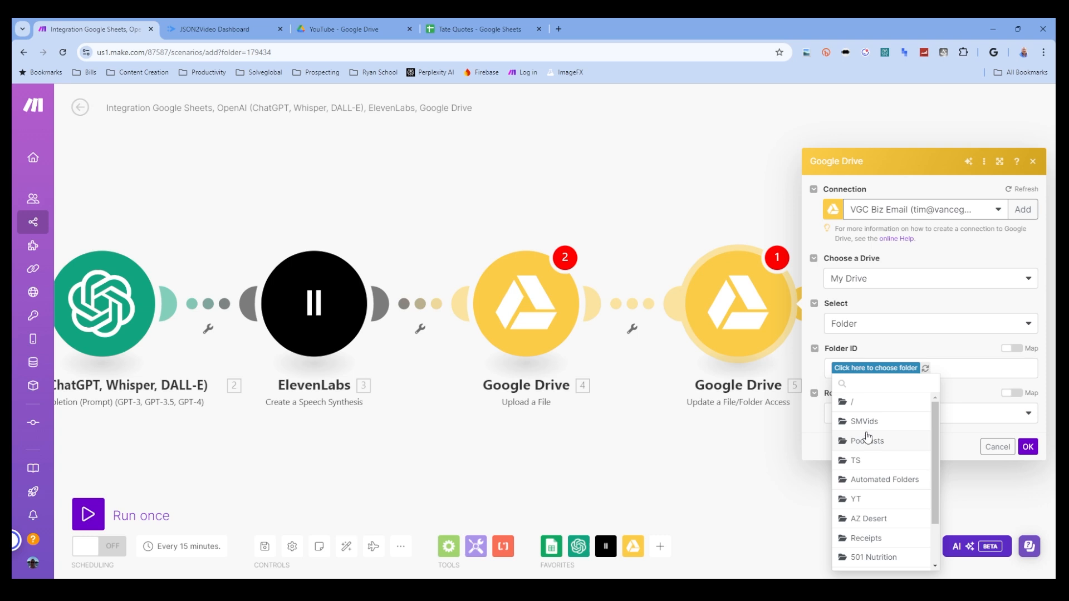
pyautogui.click(844, 503)
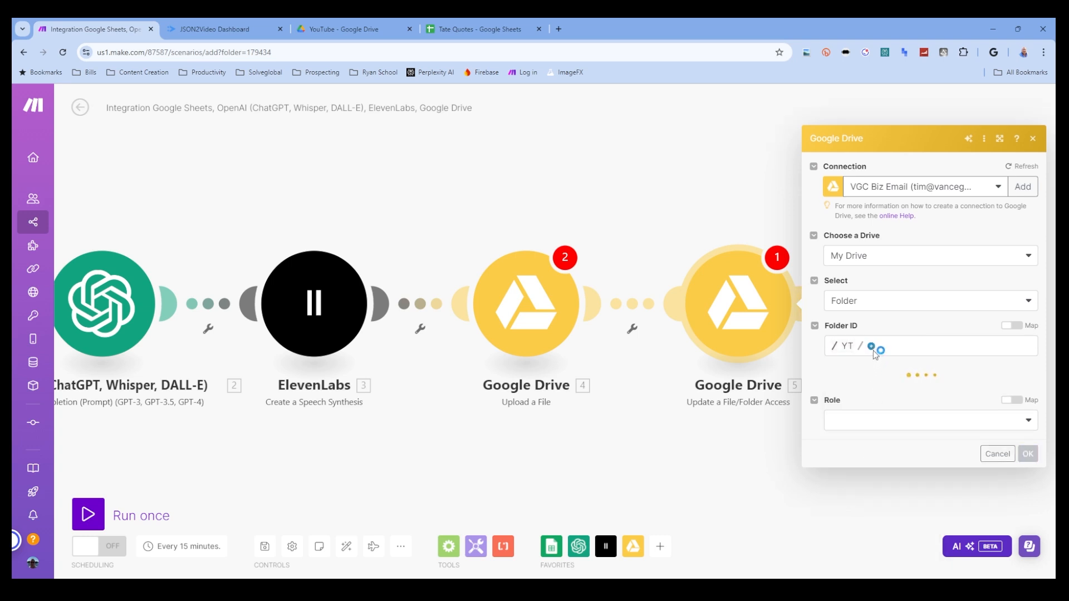
pyautogui.click(869, 394)
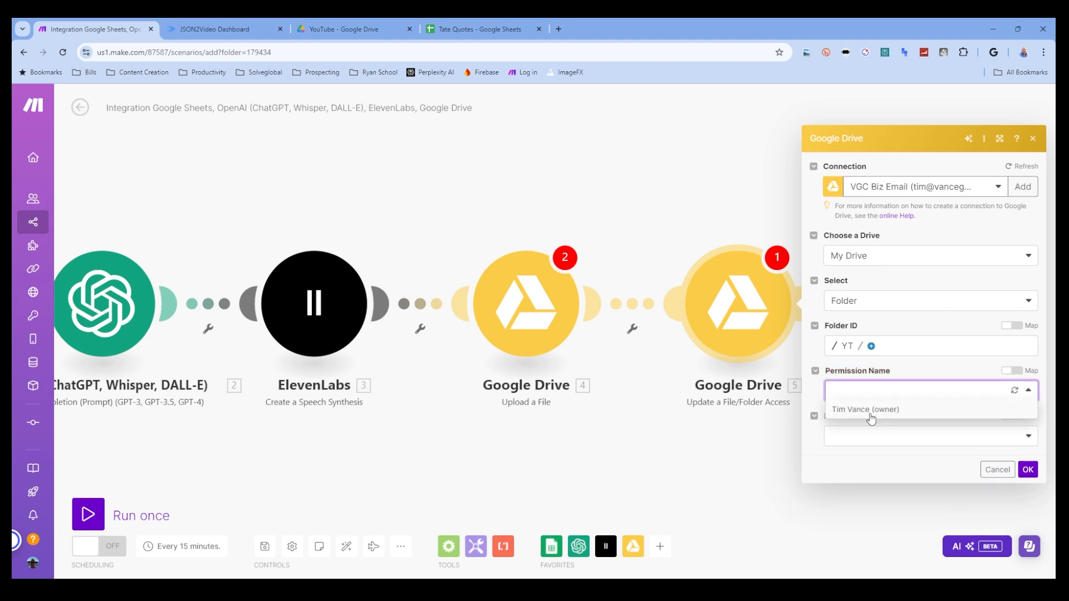
pyautogui.click(875, 410)
pyautogui.click(884, 441)
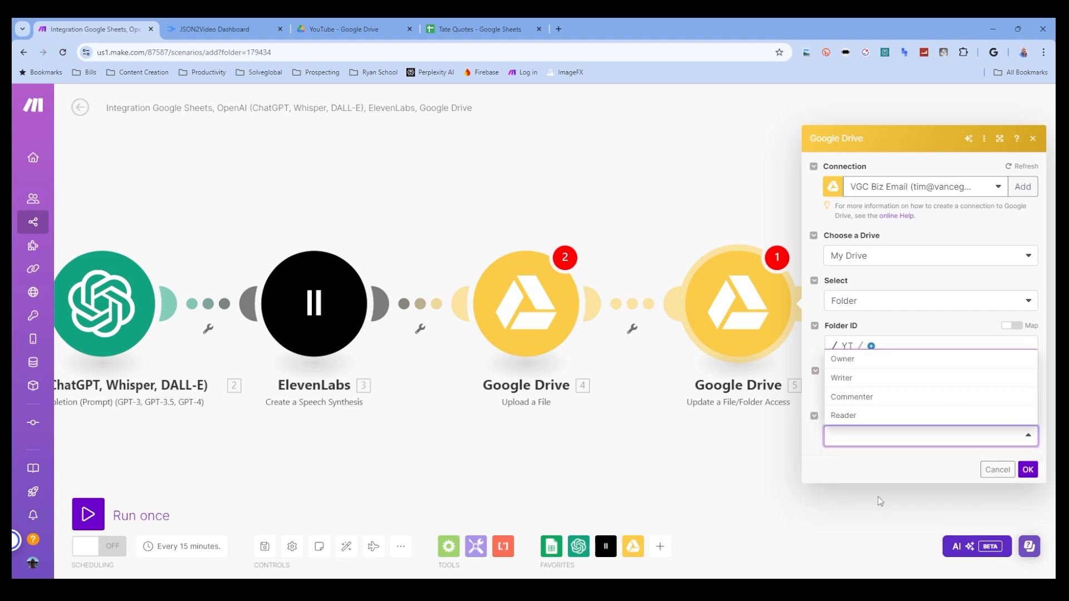
# Discard the access settings and delete the Update a File/Folder Access module.
pyautogui.click(997, 469)
pyautogui.rightClick(738, 315)
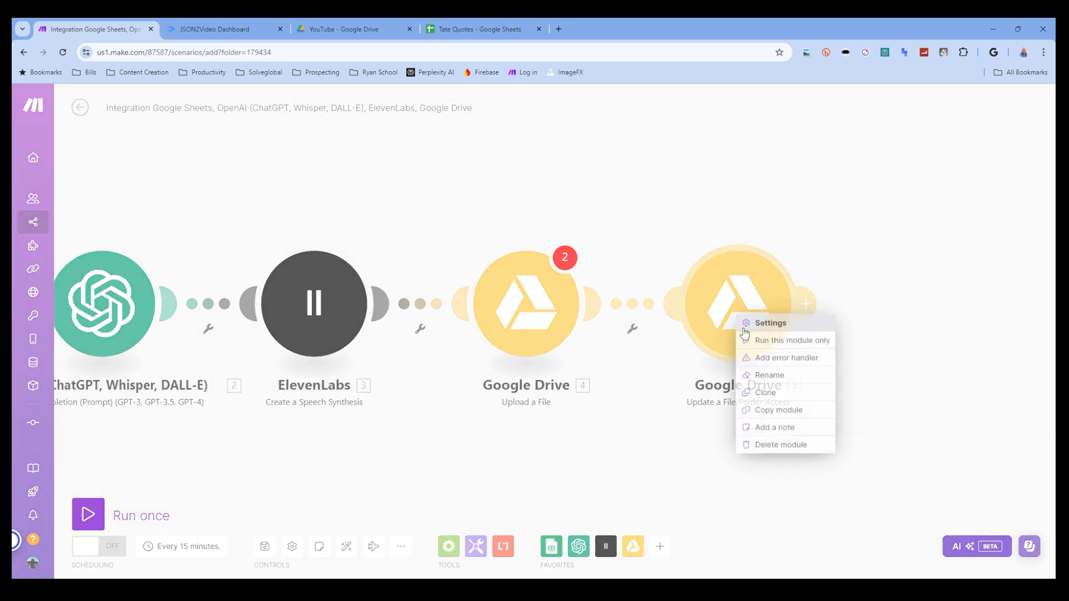
pyautogui.click(774, 446)
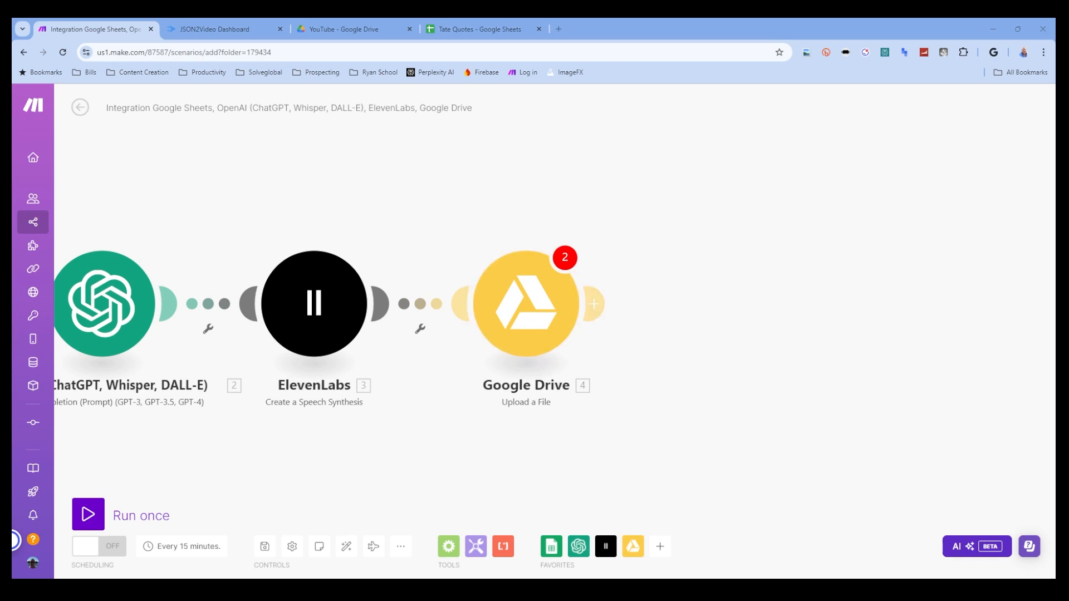
# Add a Text parser Match pattern module after the Google Drive module.
pyautogui.click(593, 304)
pyautogui.click(503, 546)
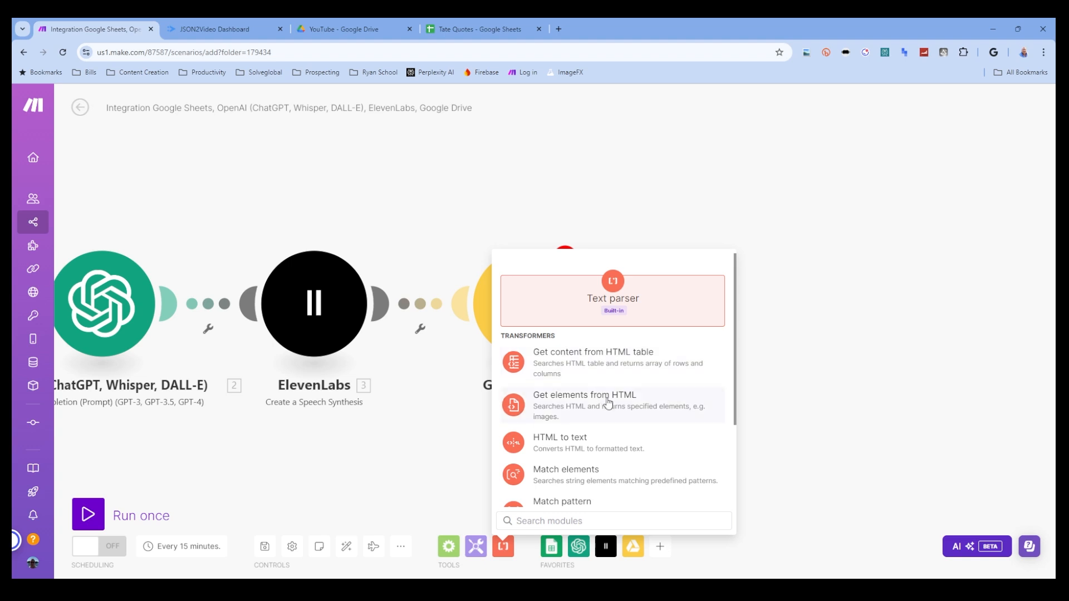
pyautogui.scroll(-2, 586, 412)
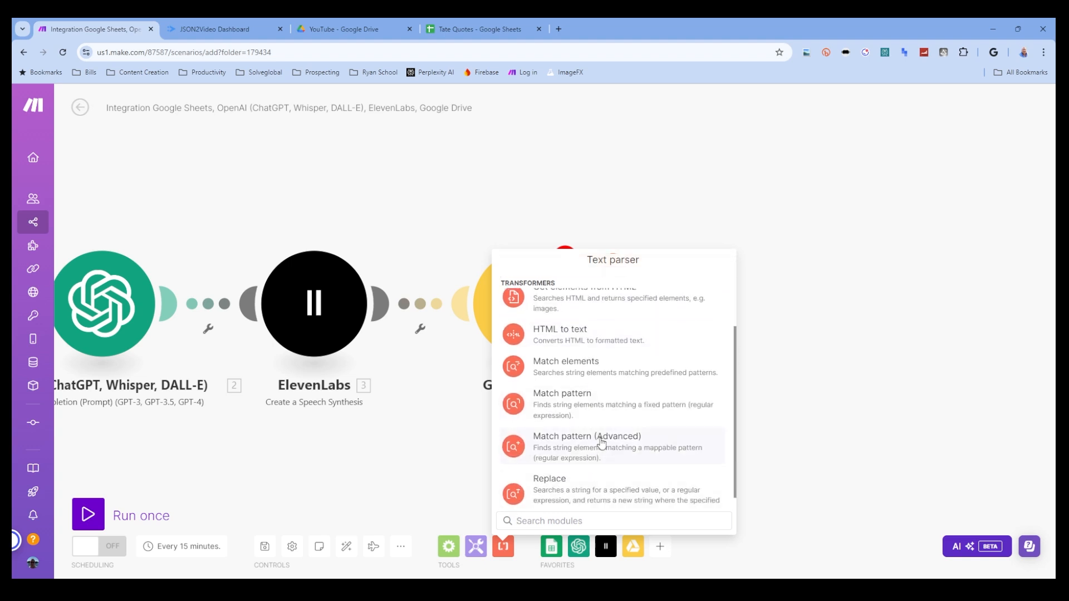
pyautogui.scroll(1, 601, 442)
pyautogui.scroll(-1, 601, 442)
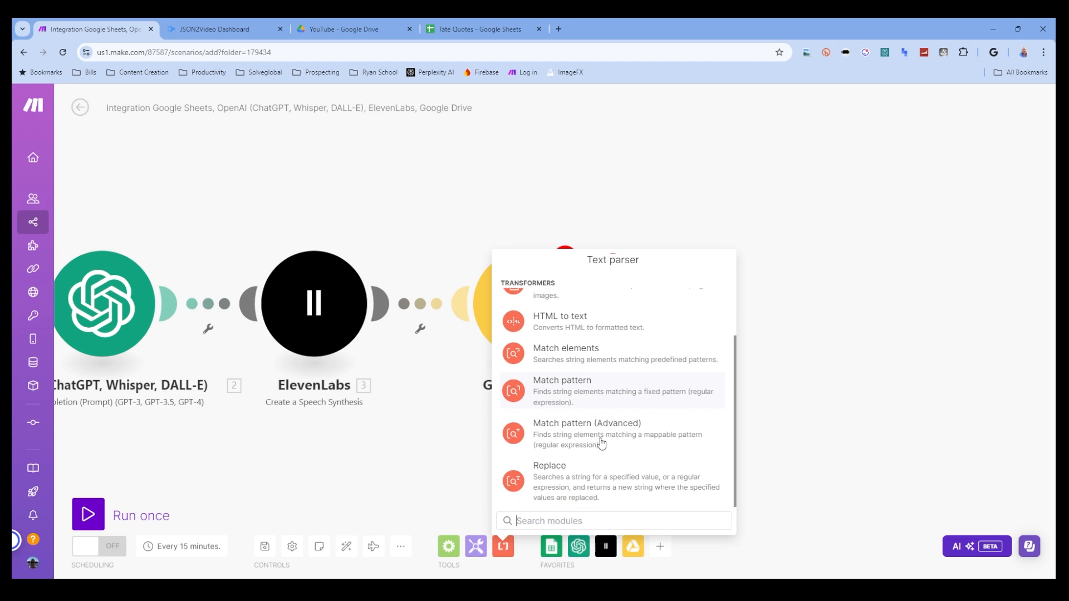
pyautogui.click(612, 389)
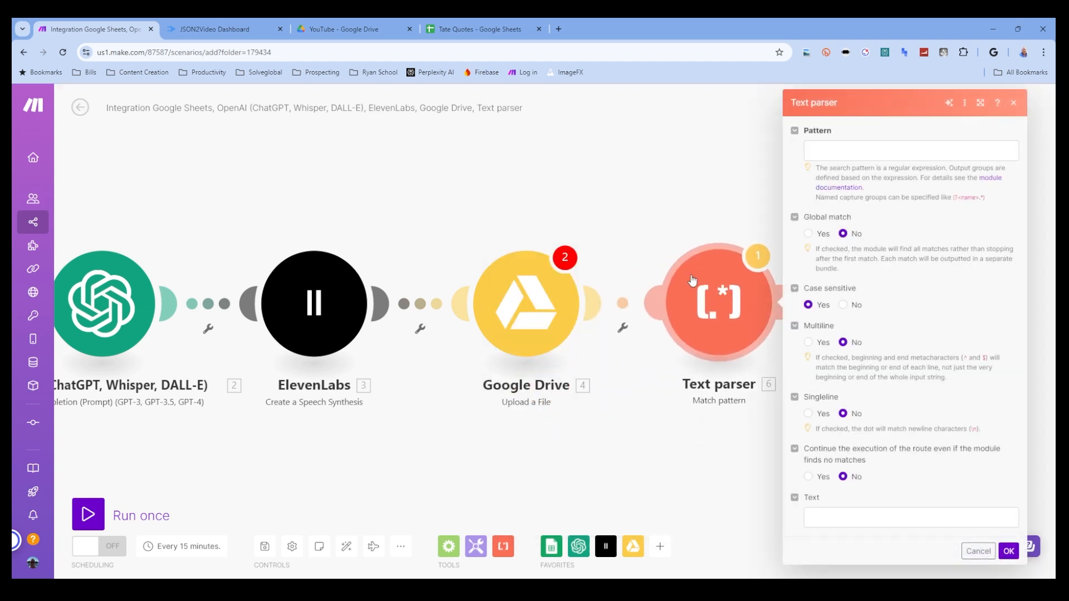
# Set the pattern to a double quotation mark, with Global match, Case sensitive and Multiline all set to Yes.
pyautogui.click(817, 145)
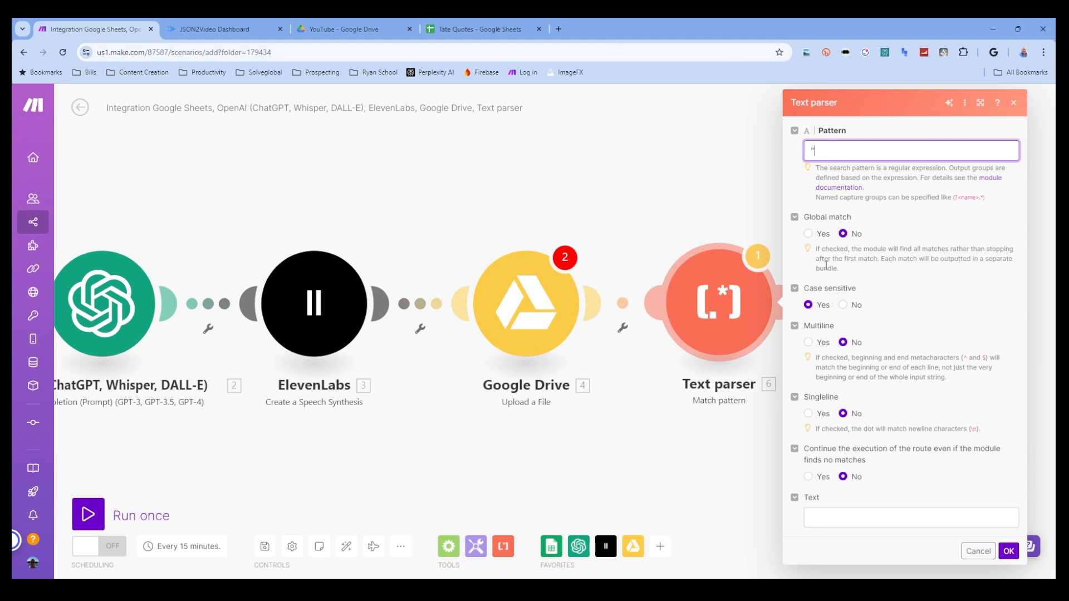
pyautogui.click(812, 234)
pyautogui.click(843, 305)
pyautogui.click(816, 305)
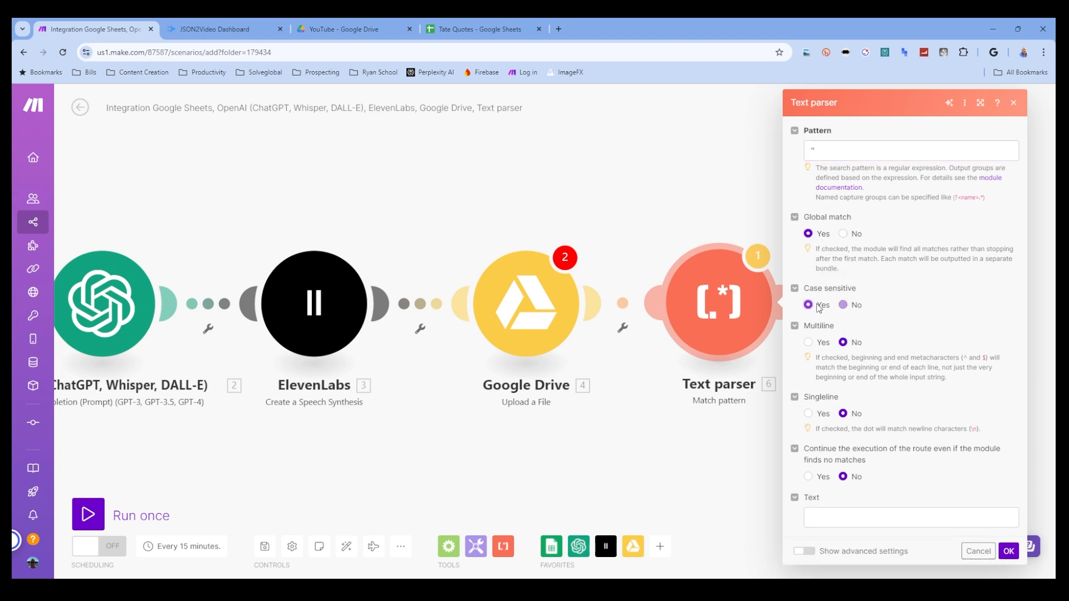
pyautogui.click(825, 344)
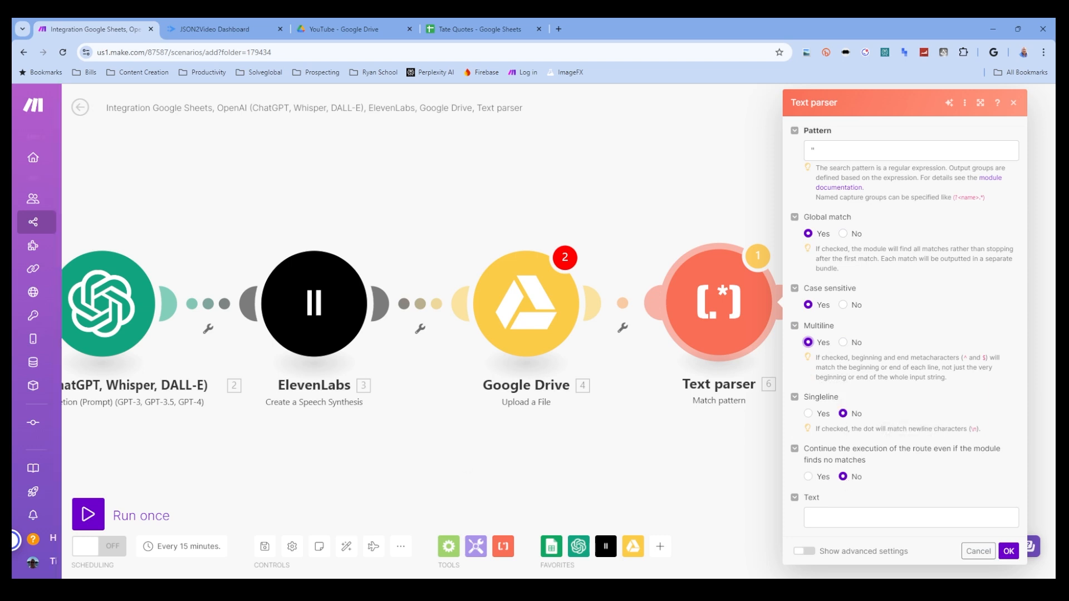
# Map the OpenAI Result as the text to parse and save the Text parser module.
pyautogui.click(846, 515)
pyautogui.scroll(-15, 670, 292)
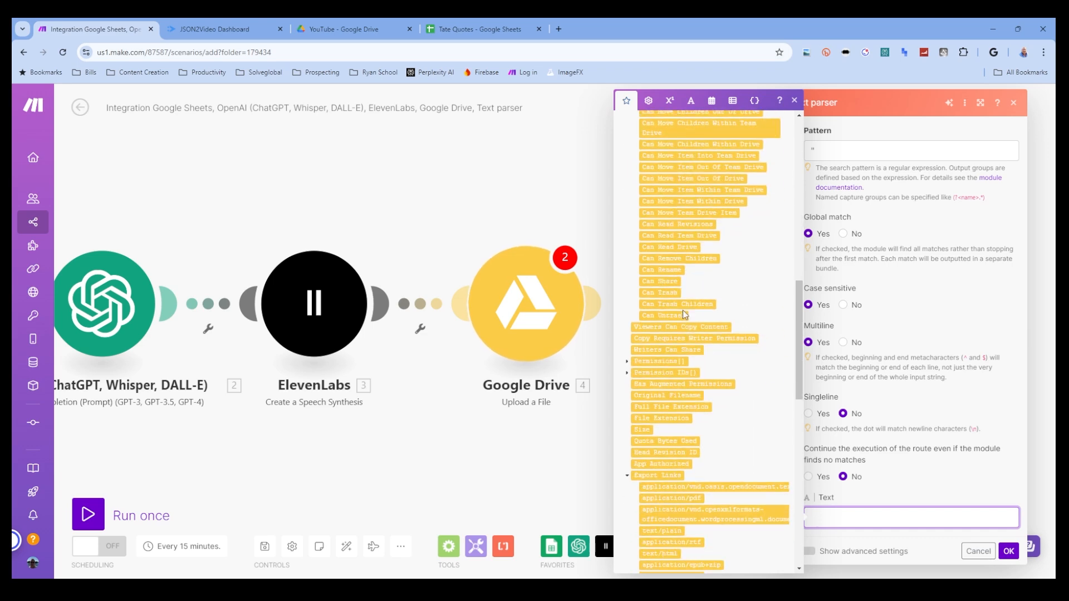
pyautogui.click(646, 291)
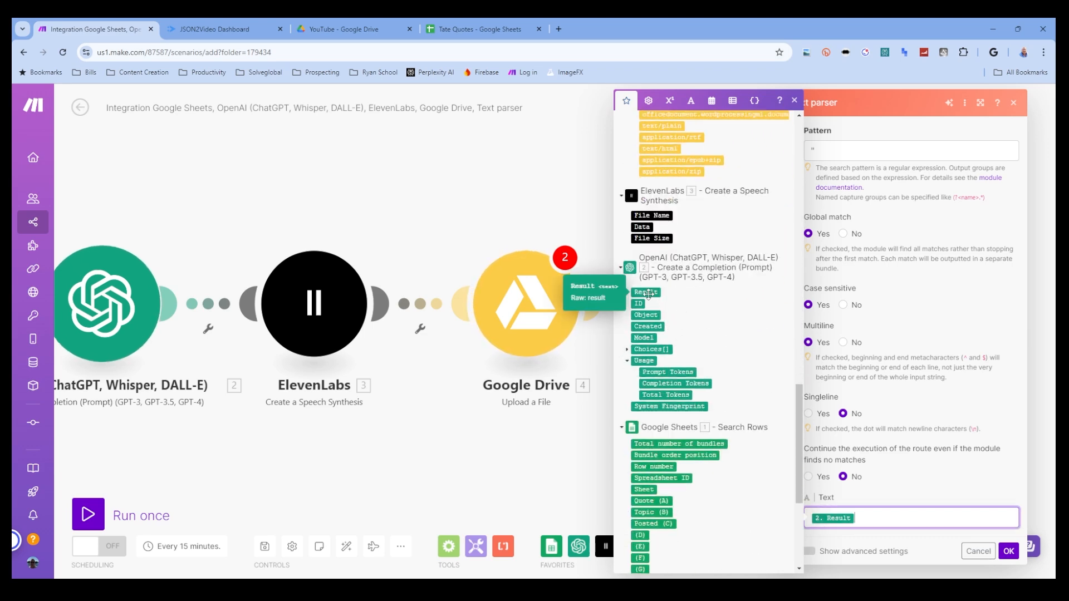
pyautogui.click(1005, 550)
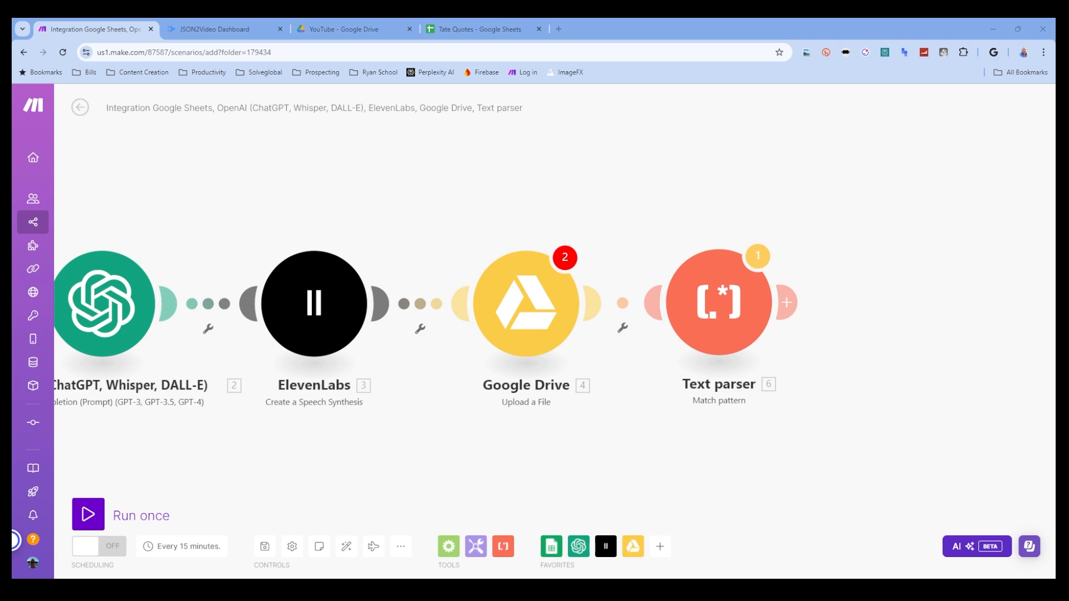
# Add a Tools Set variable module after the Text parser module and name the variable Random Image.
pyautogui.click(787, 302)
pyautogui.click(476, 546)
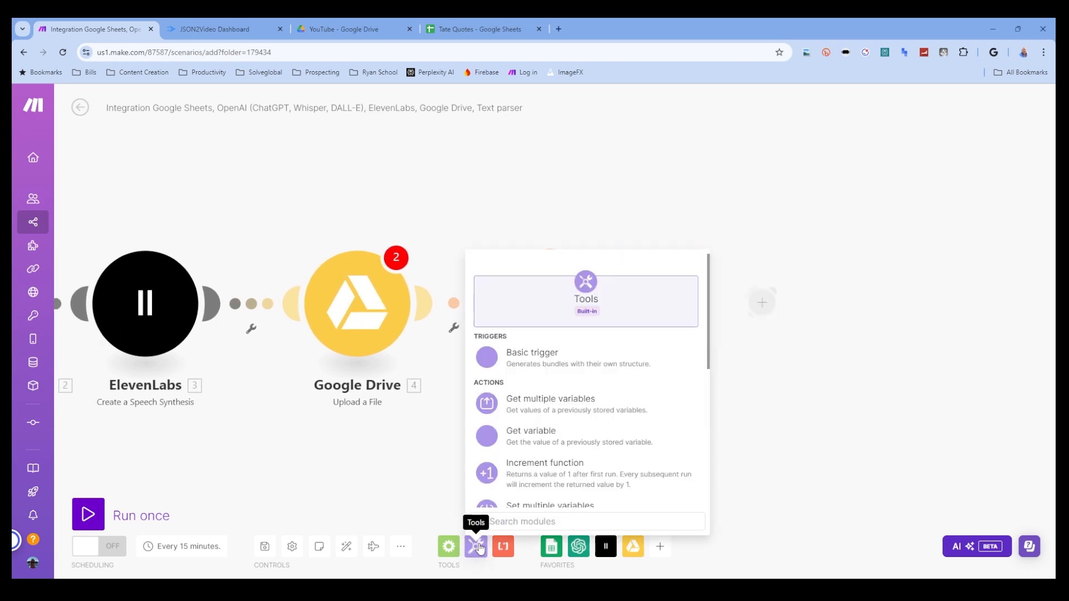
pyautogui.scroll(-2, 605, 425)
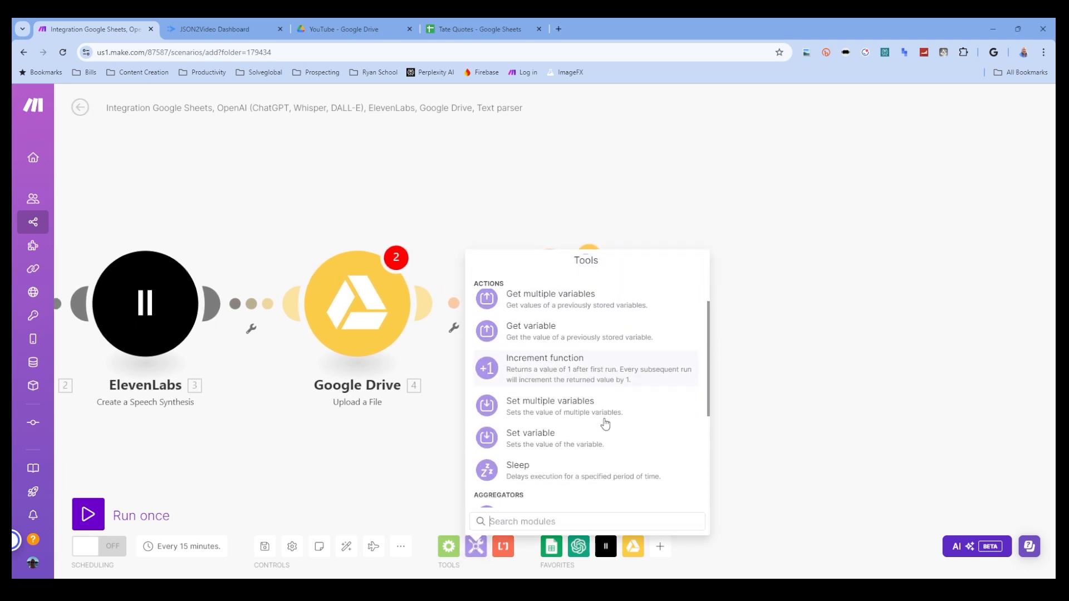
pyautogui.click(551, 435)
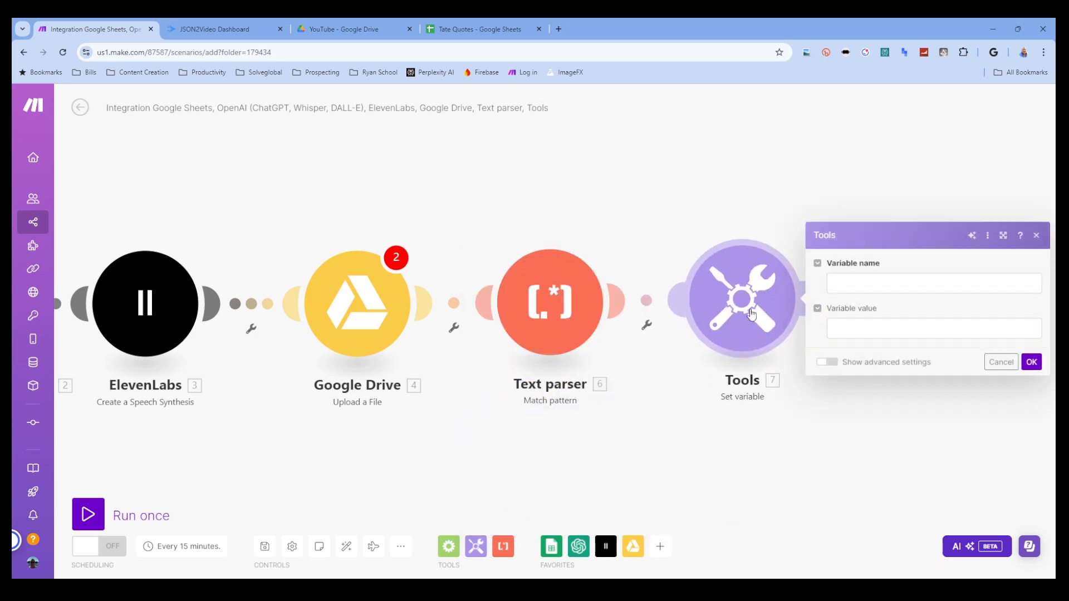
pyautogui.click(846, 285)
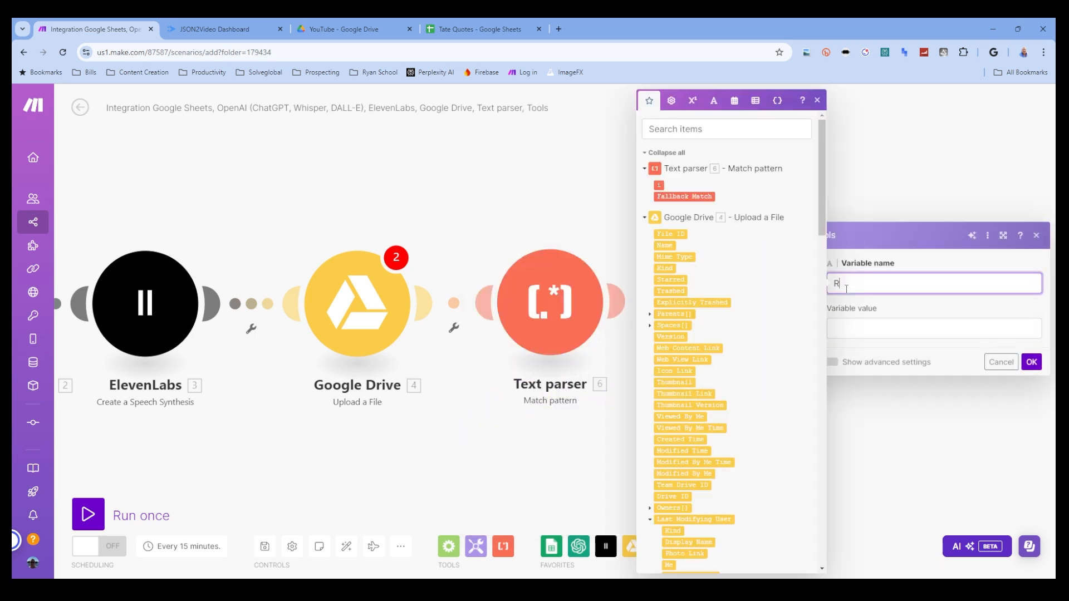
pyautogui.write('Random Image')
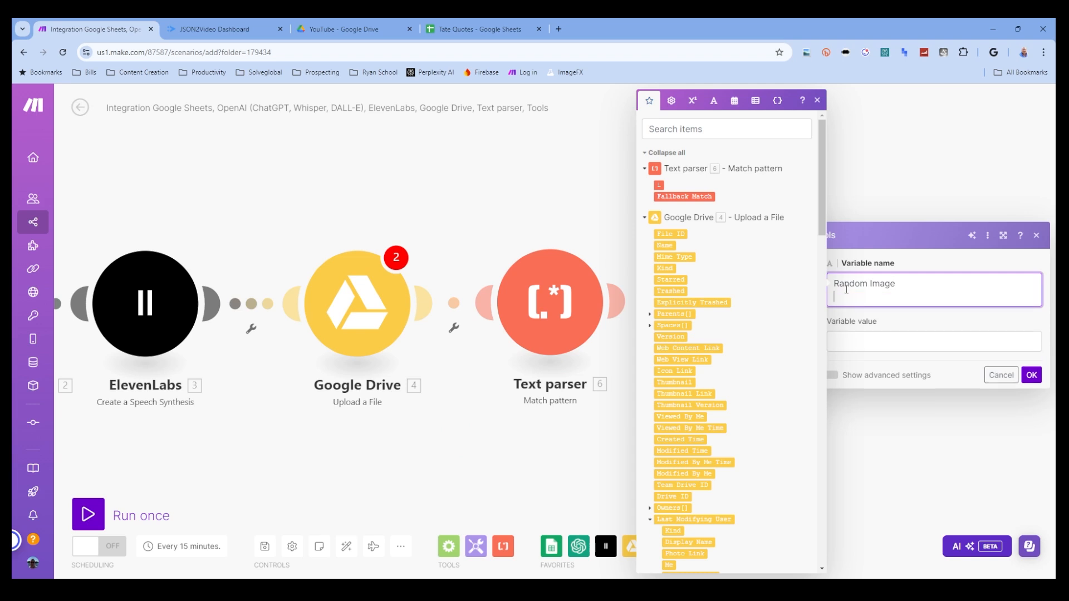
pyautogui.press('Tab')
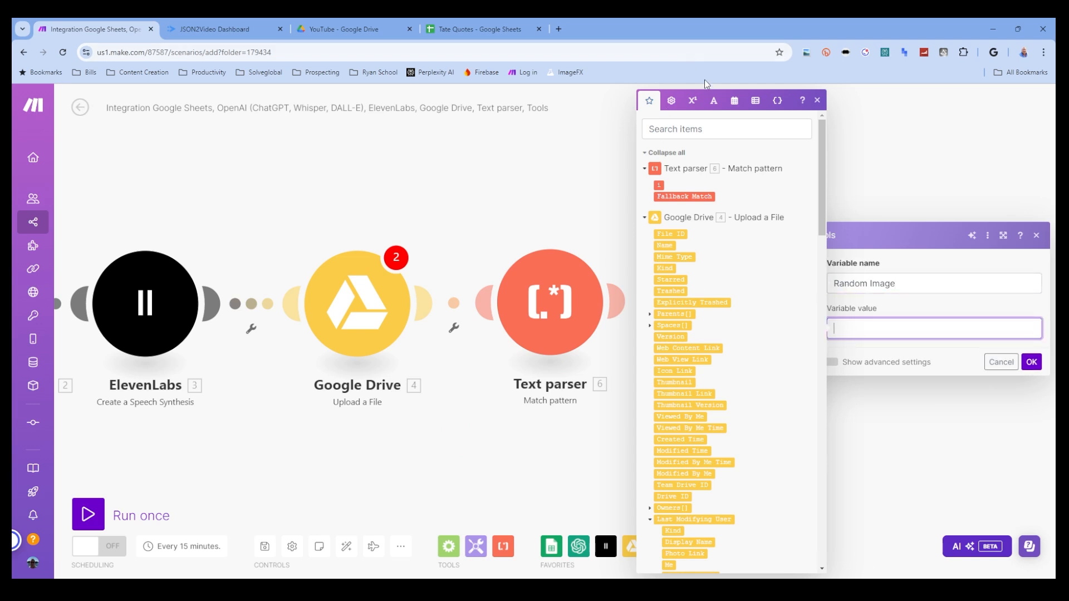
# Set the variable value to floor(random * 13) followed by a plus operator, and save the Tools module.
pyautogui.click(692, 100)
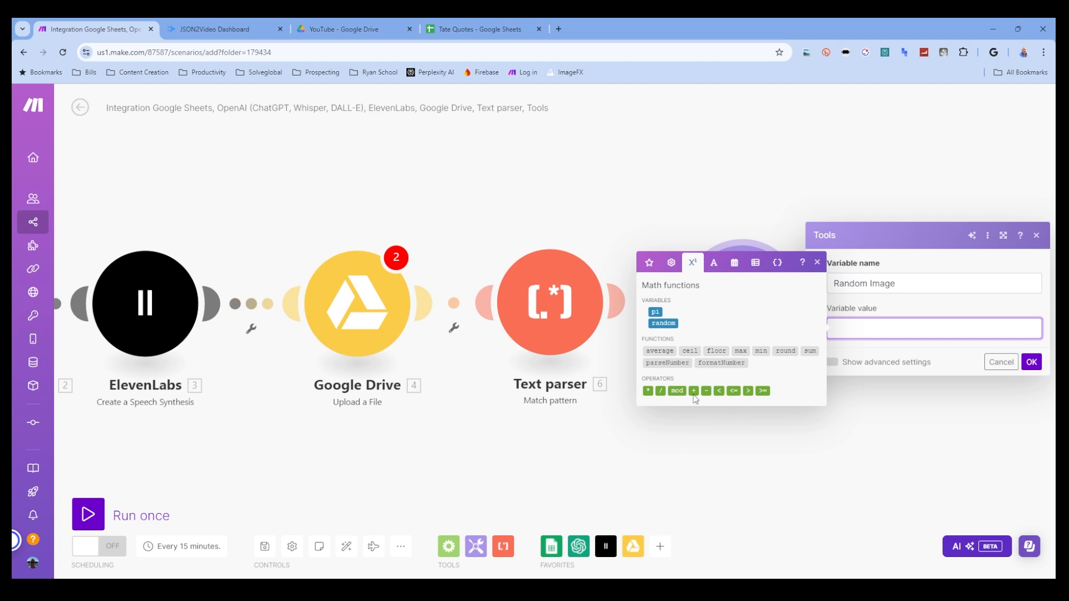
pyautogui.click(715, 352)
pyautogui.moveTo(867, 328)
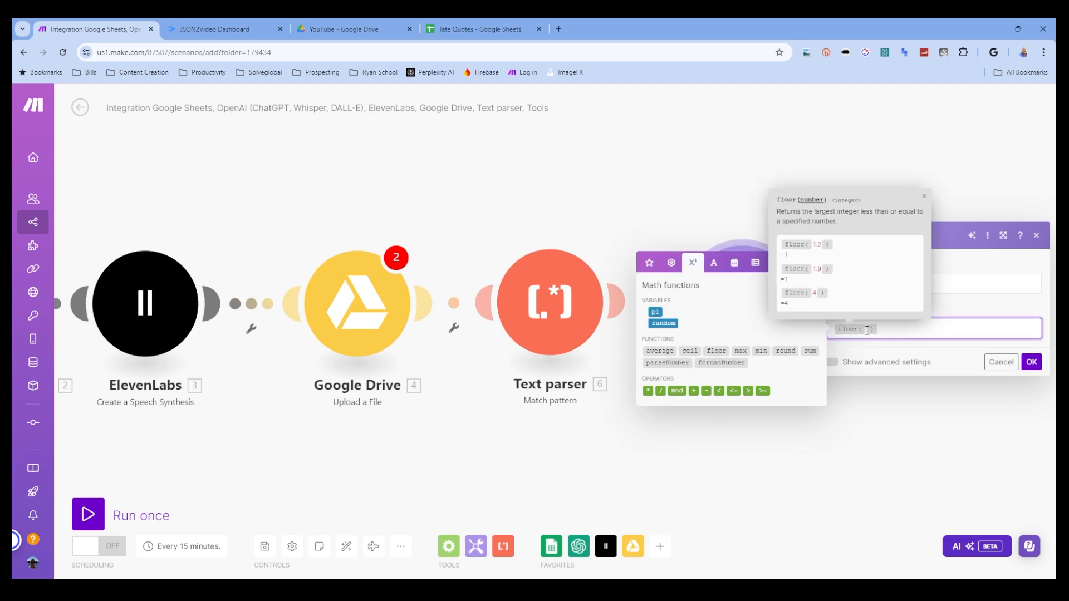
pyautogui.click(671, 321)
pyautogui.write('*')
pyautogui.press('BackSpace')
pyautogui.click(646, 391)
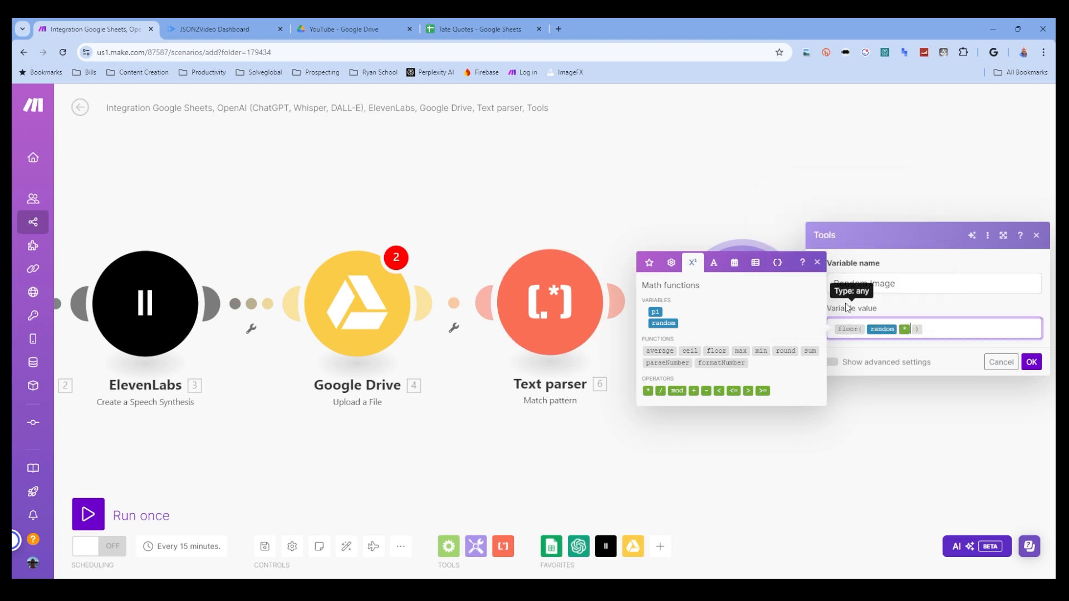
pyautogui.write('13')
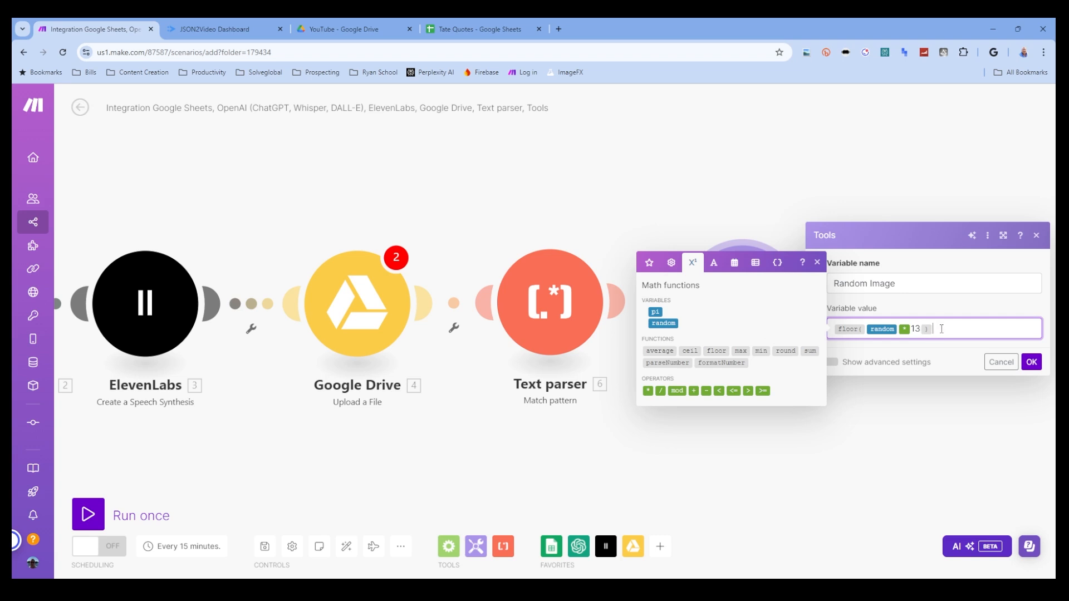
pyautogui.click(694, 391)
pyautogui.click(1031, 362)
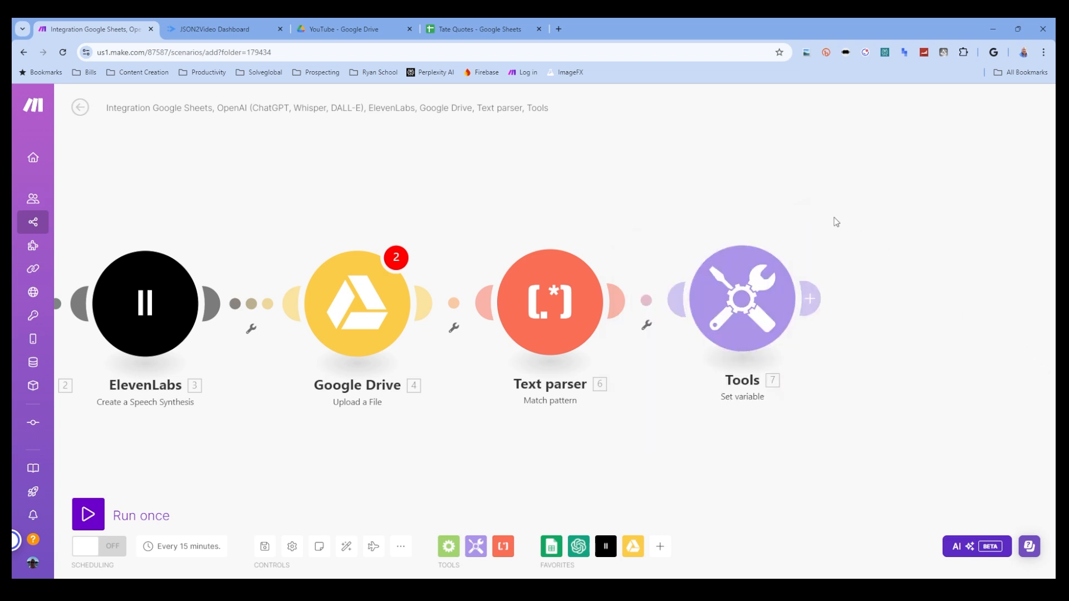
# Add a JSON2Video Create a Movie from JSON module after the Tools module.
pyautogui.moveTo(835, 222); pyautogui.dragTo(616, 228)
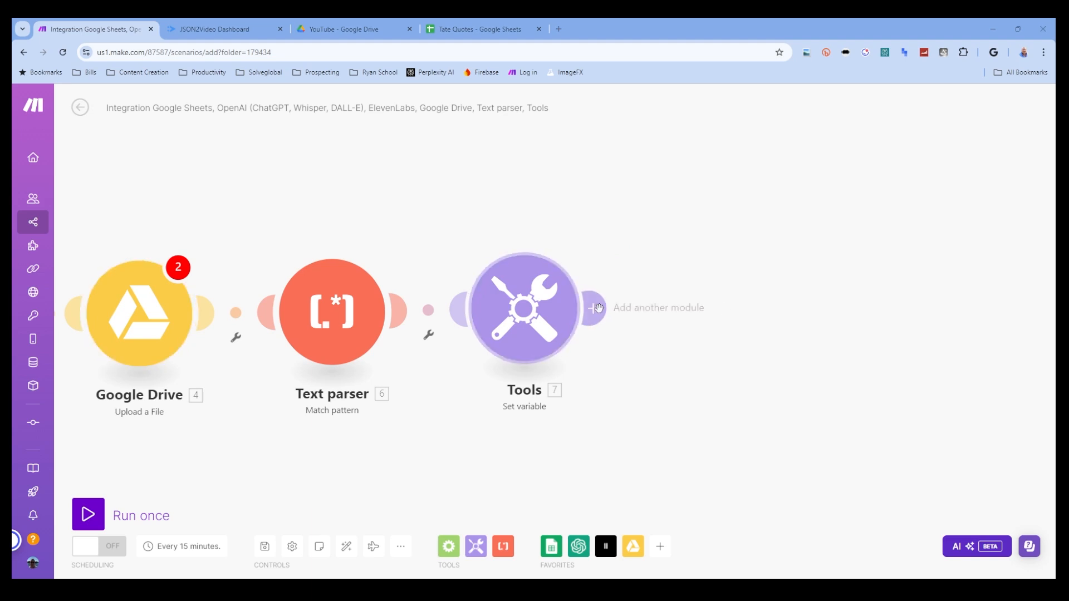
pyautogui.click(623, 310)
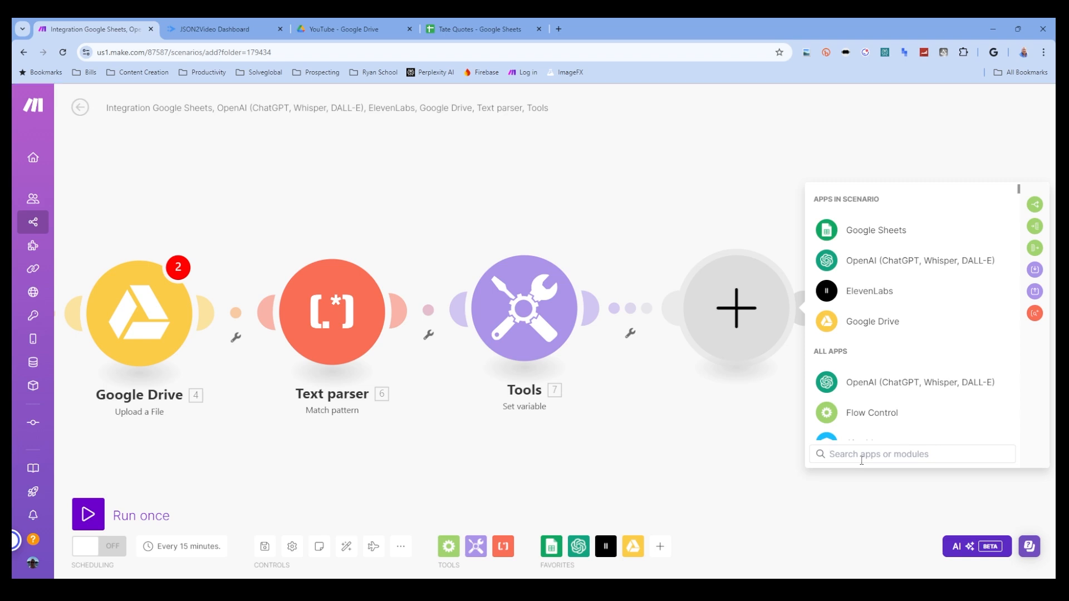
pyautogui.write('JSON')
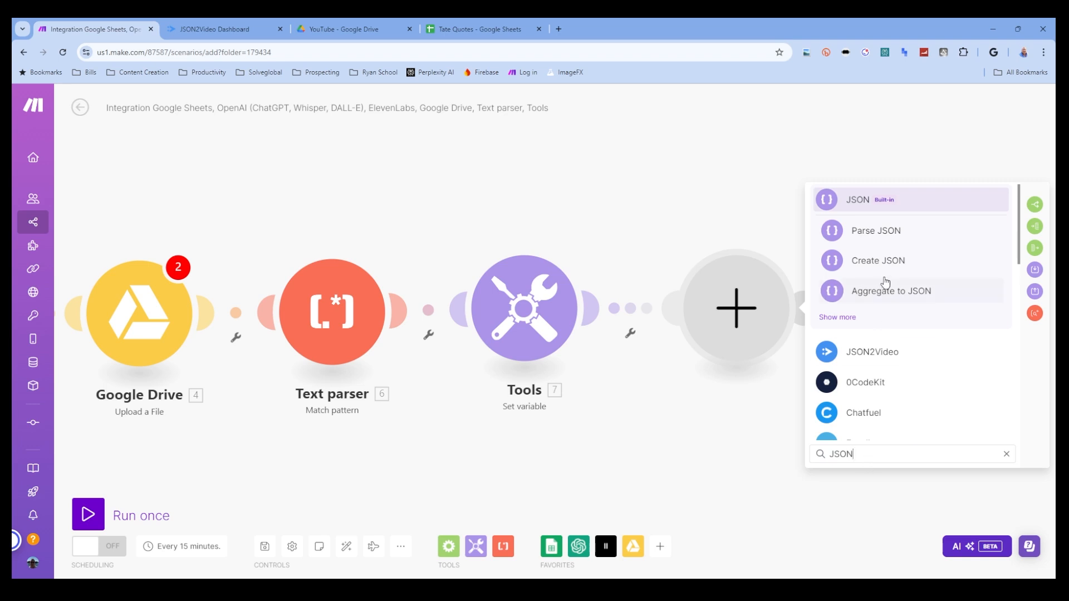
pyautogui.write('2')
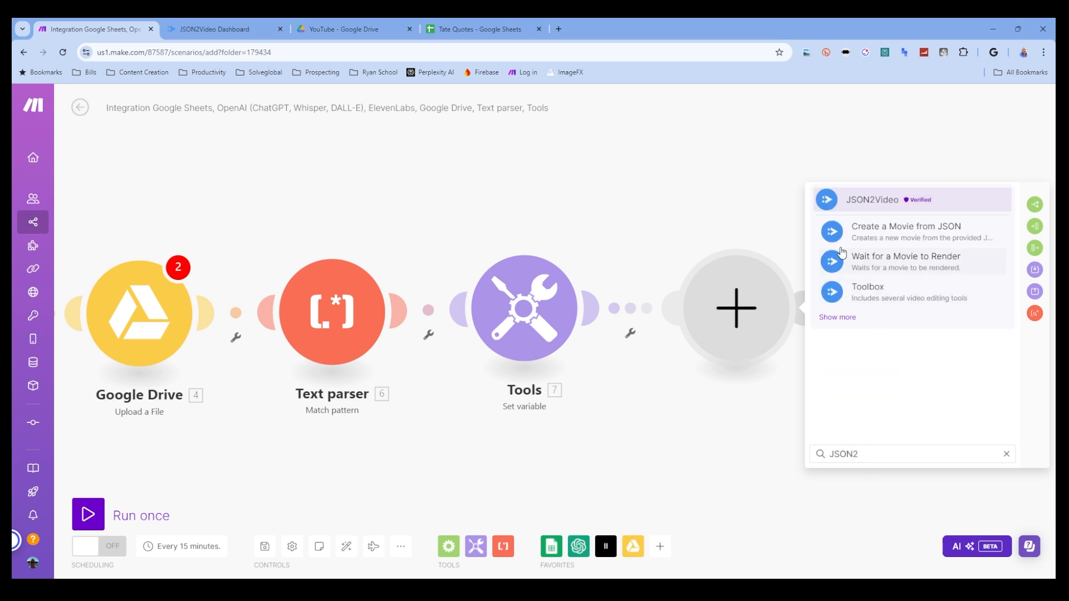
pyautogui.click(860, 203)
pyautogui.scroll(-1, 933, 341)
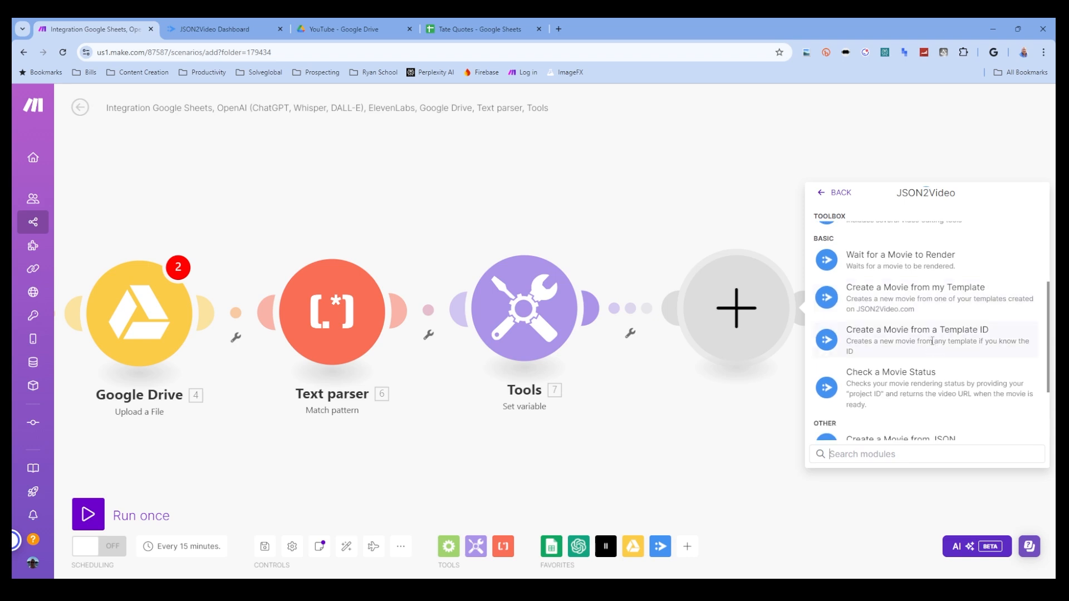
pyautogui.scroll(-3, 932, 341)
pyautogui.click(932, 337)
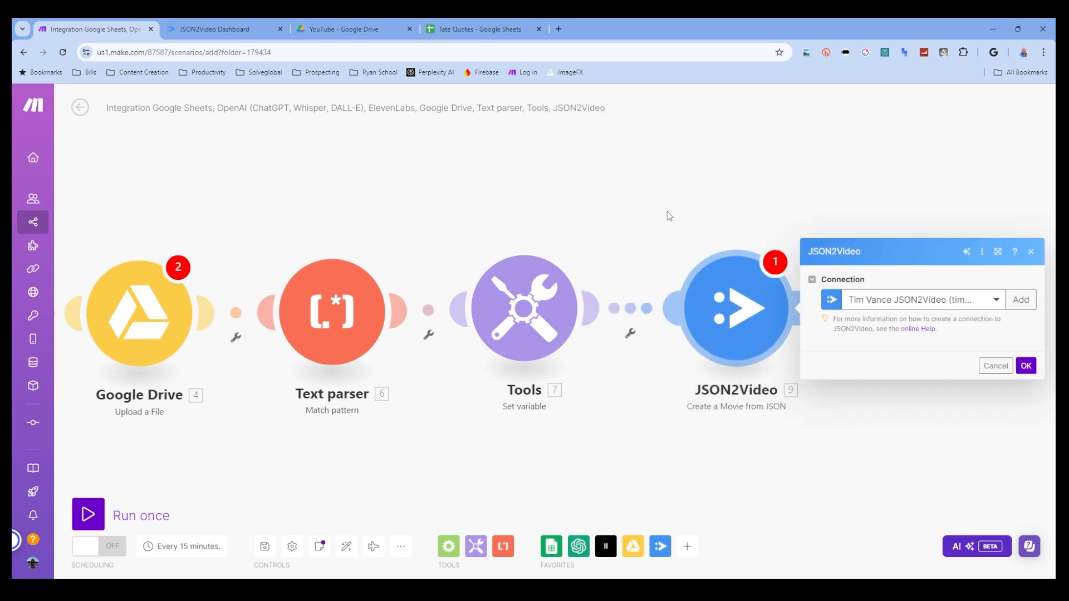
# Paste the IG Reel Test Clip template code as the Movie JSON and clear the audio element's src URL.
pyautogui.click(887, 344)
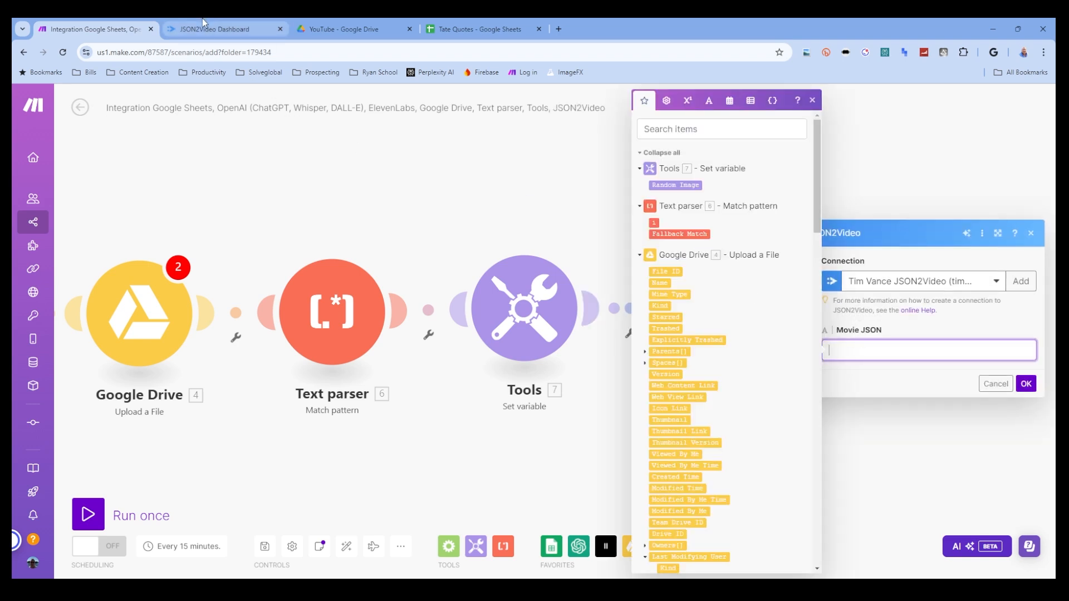
pyautogui.click(217, 25)
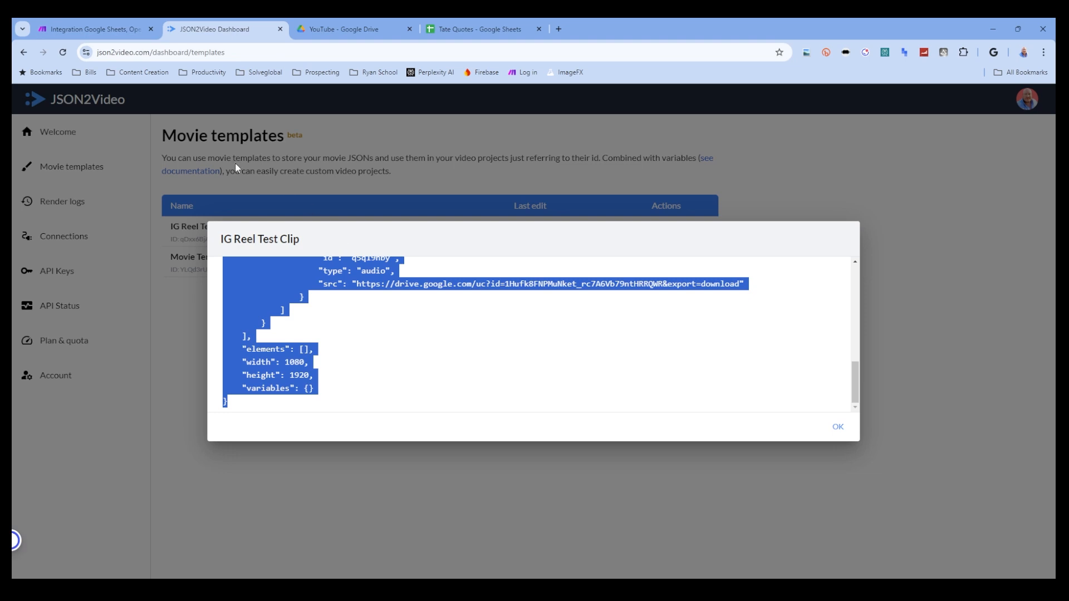
pyautogui.click(95, 29)
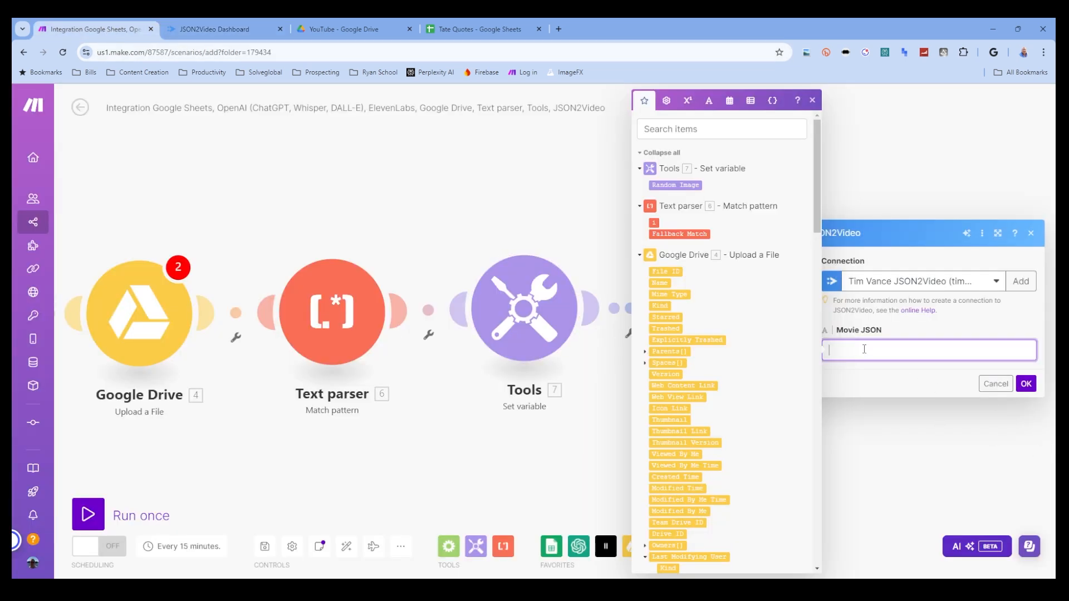
pyautogui.hotkey('ctrl', 'v')
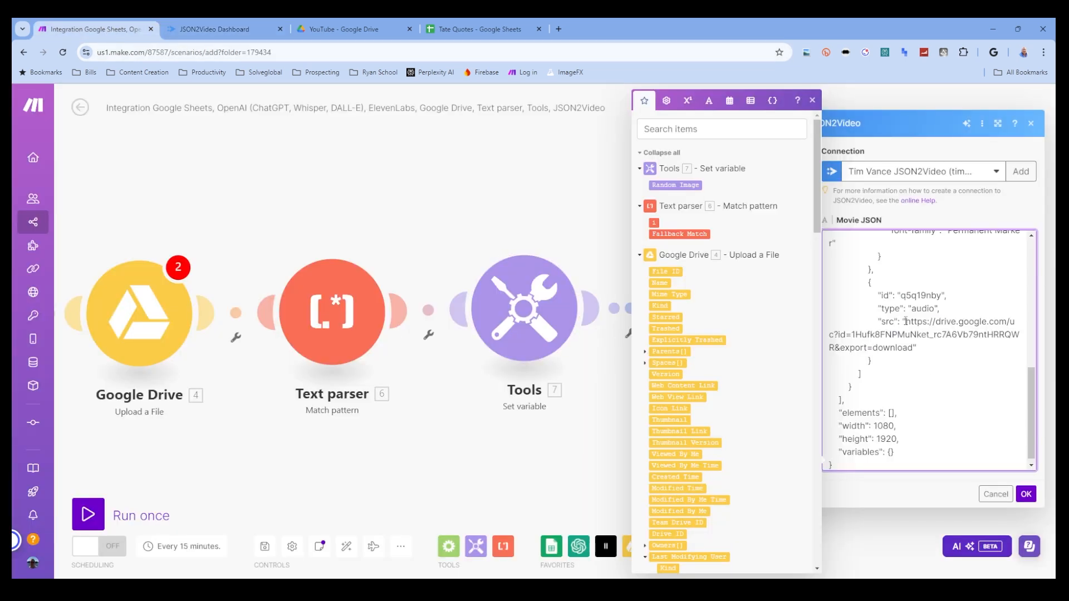
pyautogui.moveTo(907, 321); pyautogui.dragTo(914, 346)
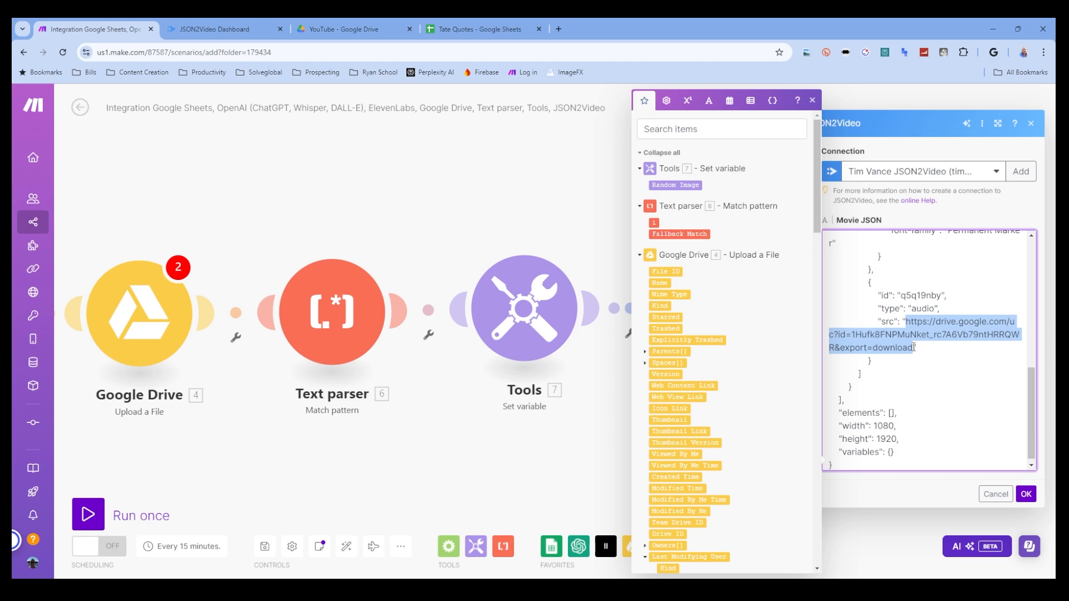
pyautogui.press('BackSpace')
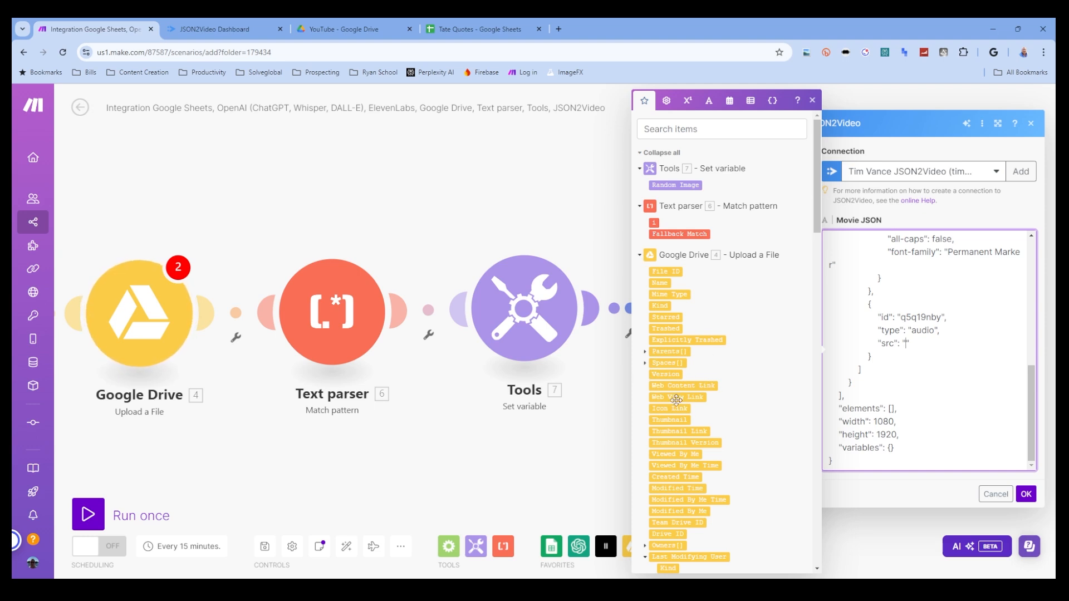
pyautogui.scroll(-1, 695, 397)
pyautogui.scroll(-5, 700, 397)
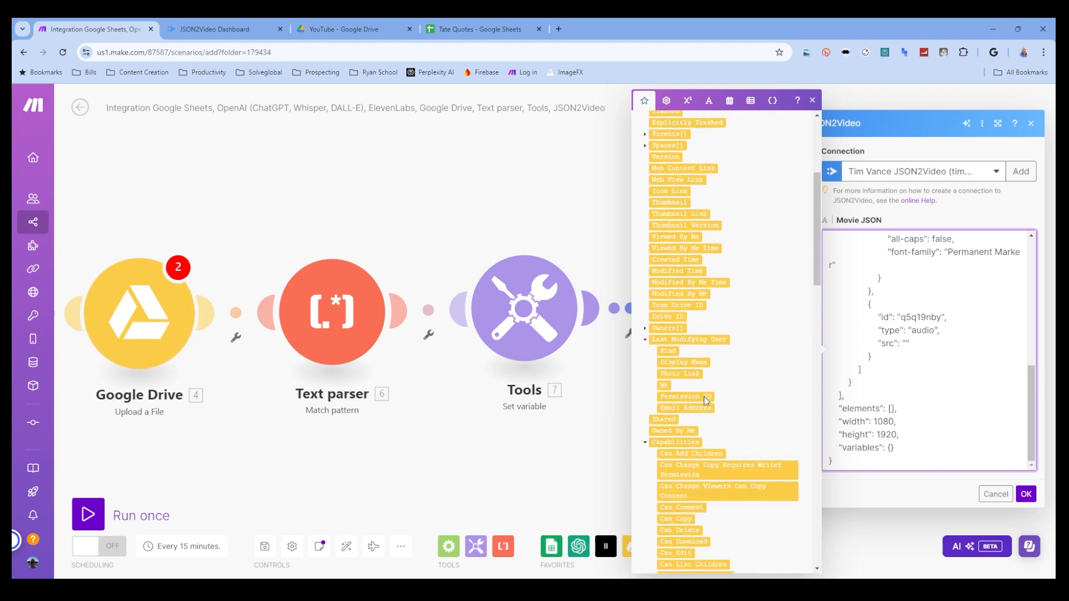
# Discard the movie settings and delete the JSON2Video module.
pyautogui.click(995, 494)
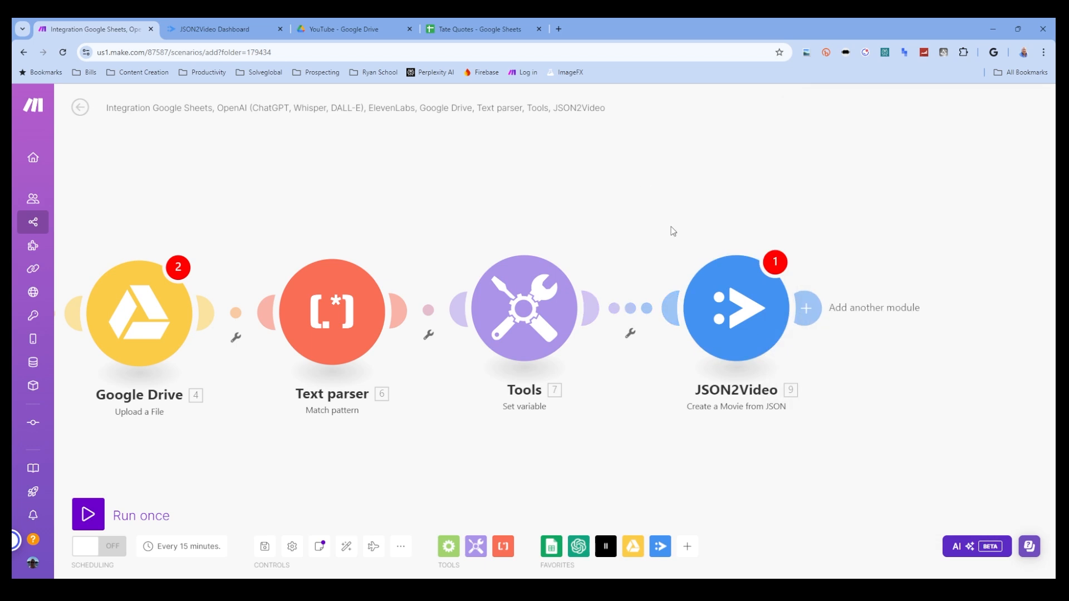
pyautogui.rightClick(731, 282)
pyautogui.click(771, 410)
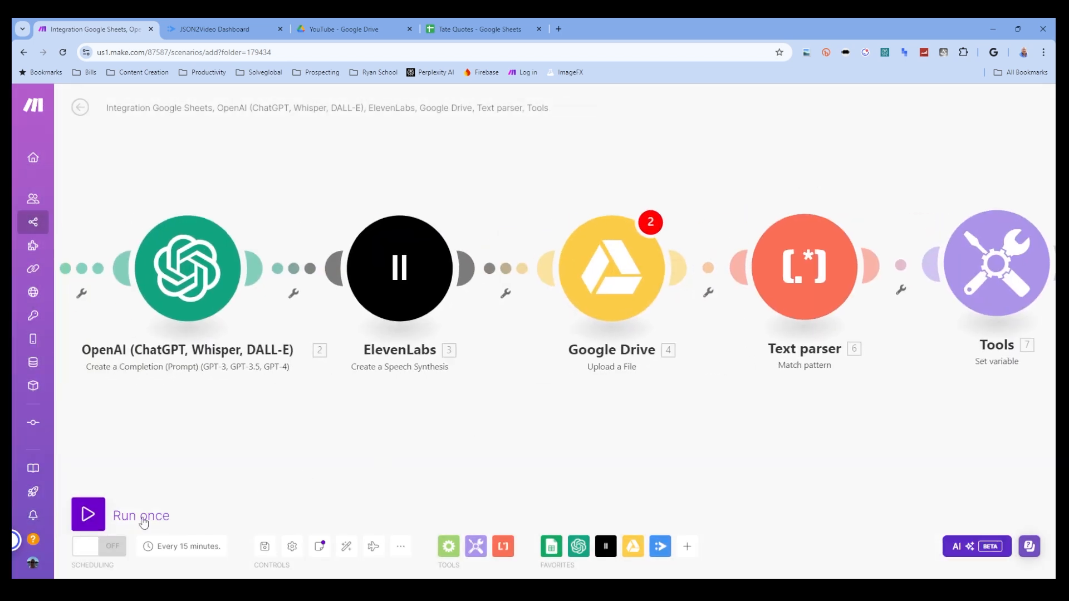
# Try to run the scenario once.
pyautogui.click(129, 505)
pyautogui.click(362, 560)
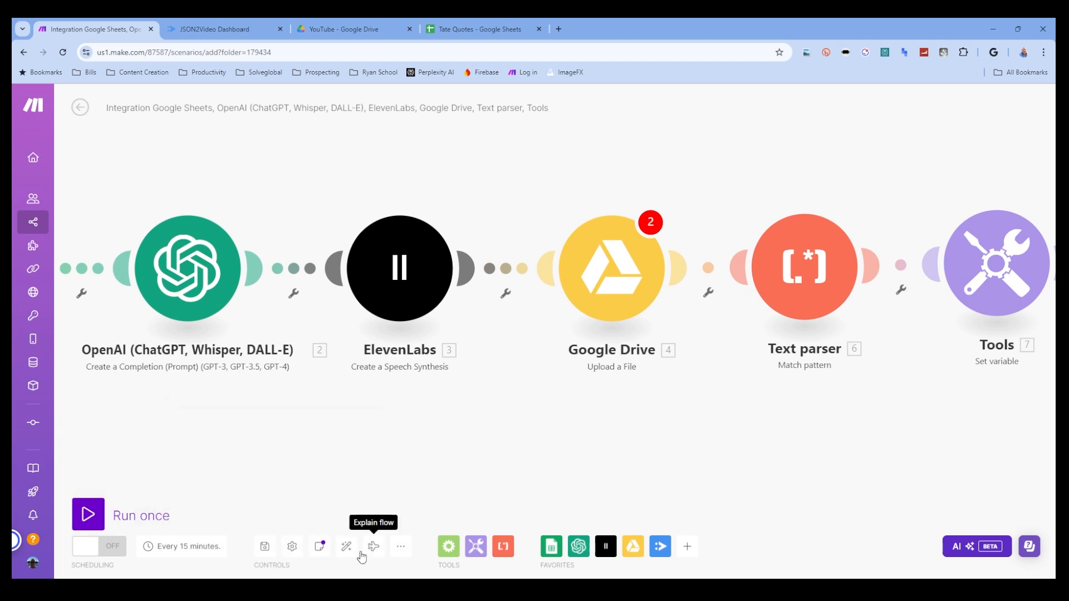
pyautogui.click(94, 508)
pyautogui.click(209, 560)
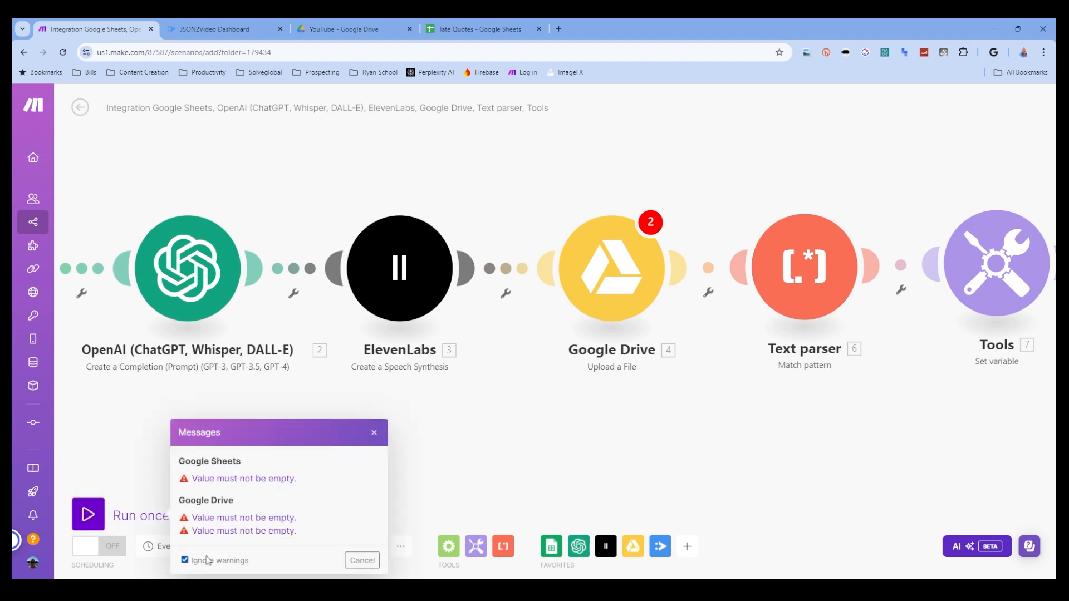
pyautogui.click(362, 560)
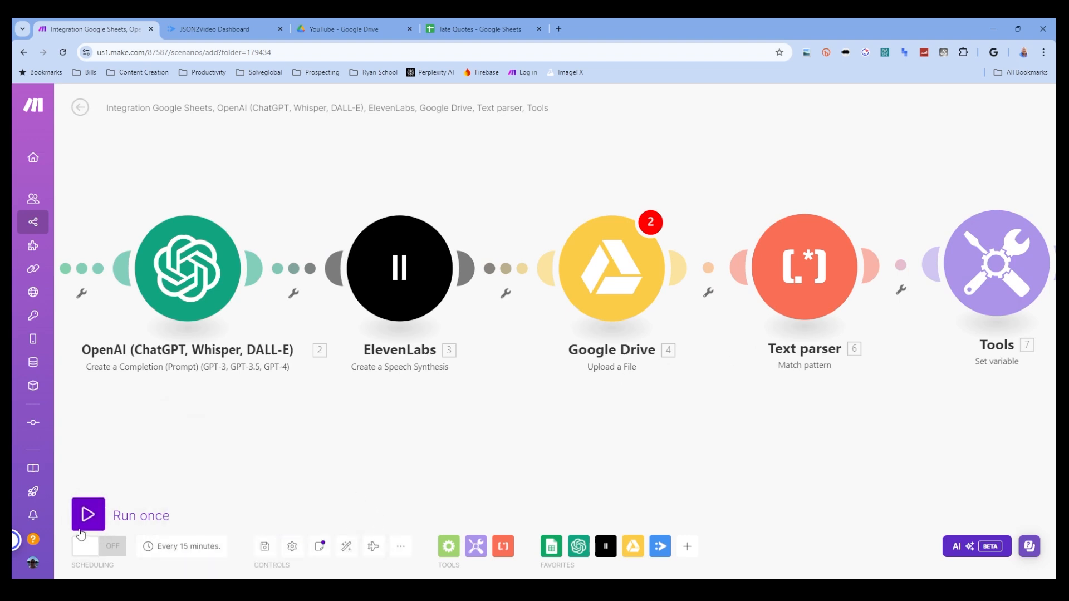
pyautogui.click(90, 515)
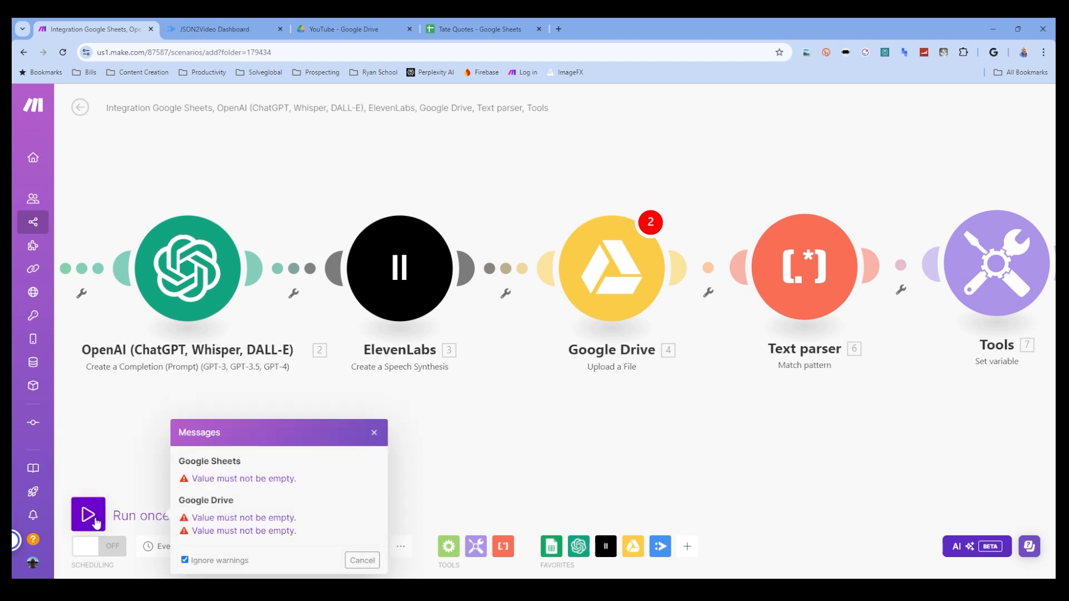
pyautogui.click(373, 433)
# Resave the existing settings of the Google Drive Upload a File module and try running the scenario again.
pyautogui.click(611, 267)
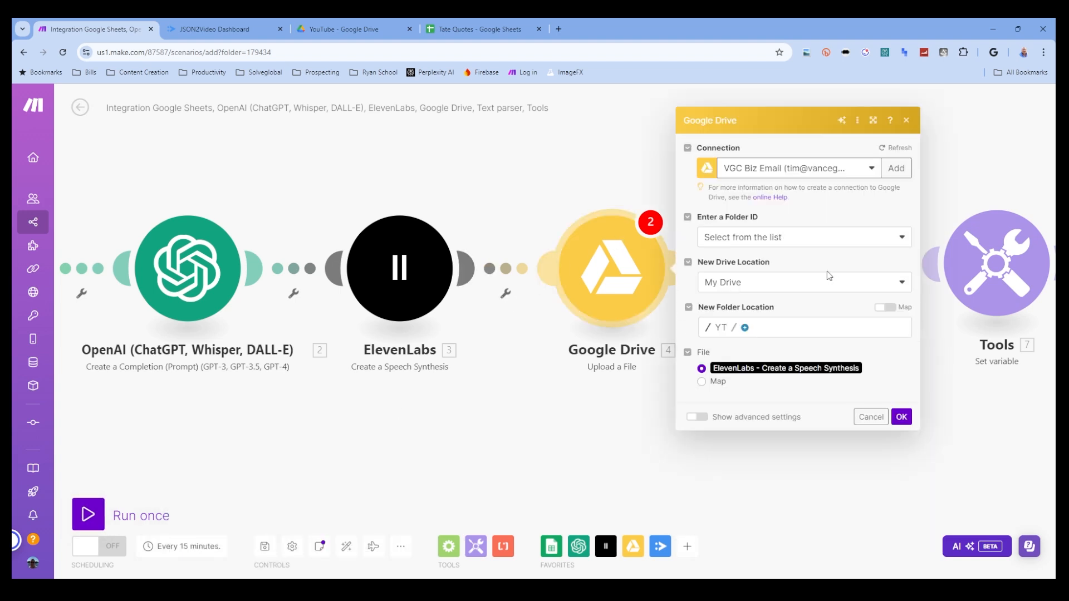
pyautogui.click(901, 417)
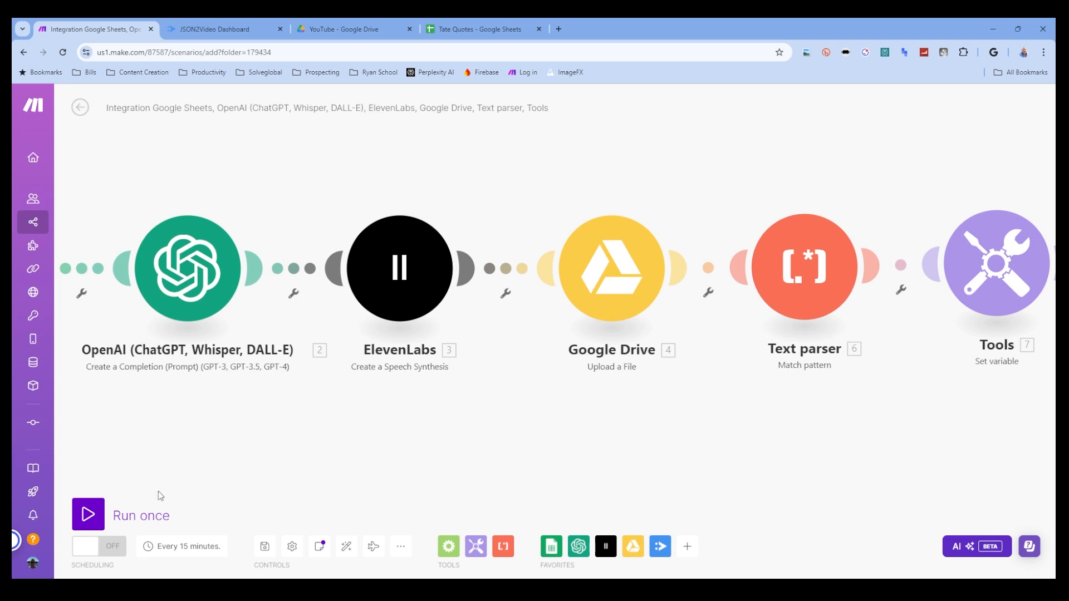
pyautogui.click(88, 514)
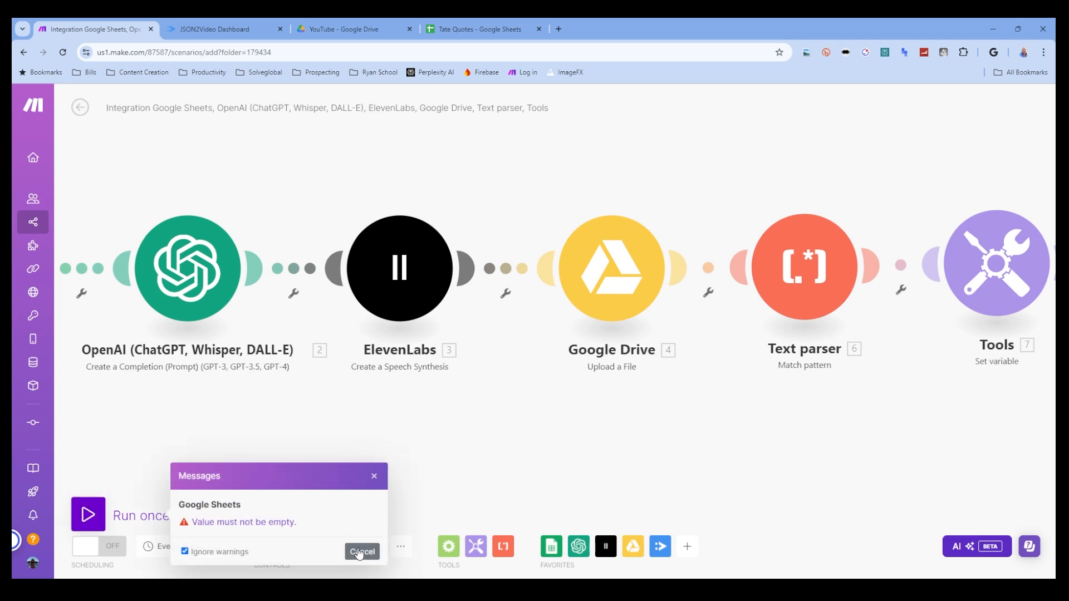
pyautogui.click(361, 550)
# Resave the existing settings of the Google Sheets Search Rows module and run the scenario once.
pyautogui.moveTo(418, 484); pyautogui.dragTo(759, 461)
pyautogui.click(341, 228)
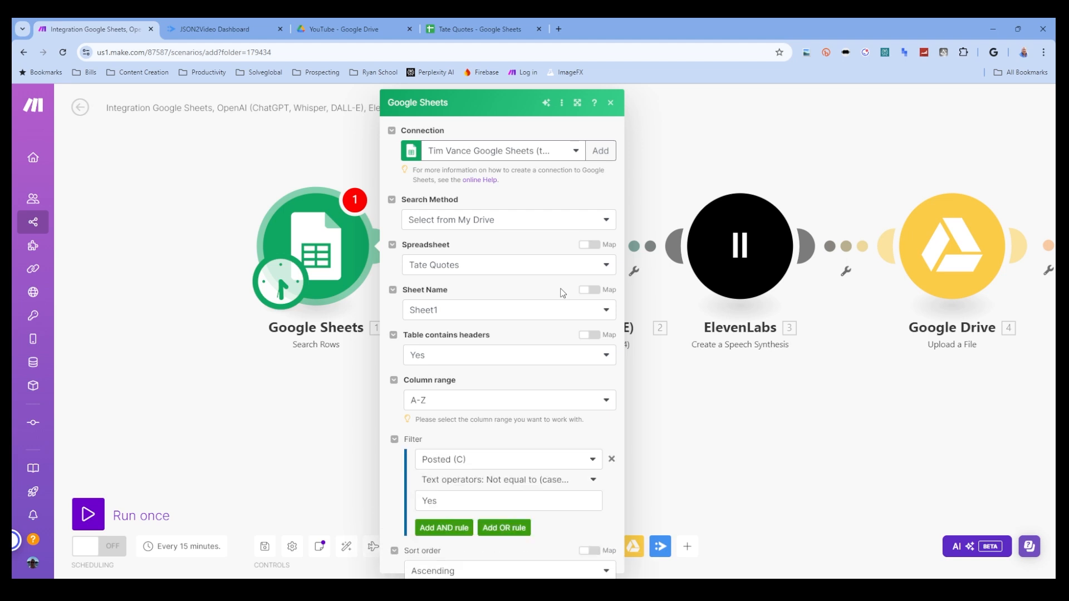
pyautogui.scroll(-3, 562, 294)
pyautogui.scroll(3, 568, 321)
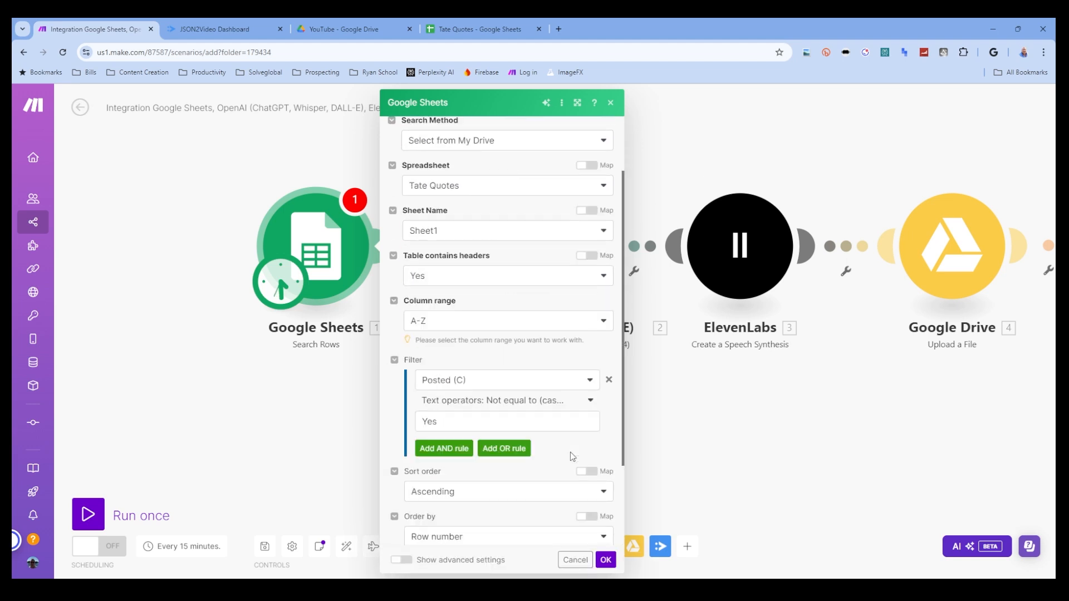
pyautogui.click(606, 558)
pyautogui.click(92, 513)
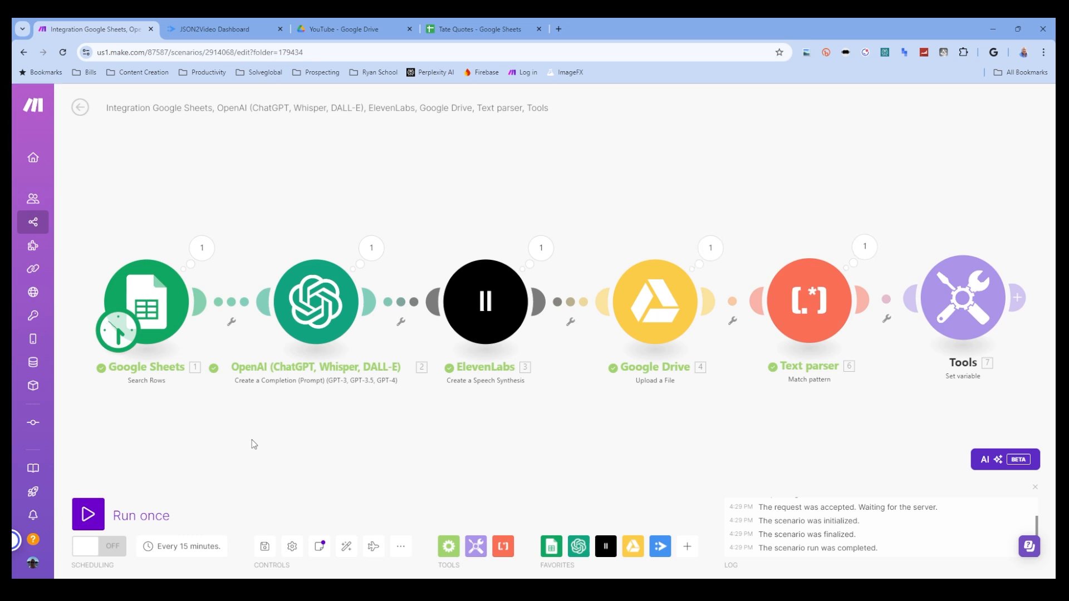
# Add a JSON2Video Create a Movie from JSON module after the Tools Set variable module.
pyautogui.moveTo(709, 176); pyautogui.dragTo(603, 174)
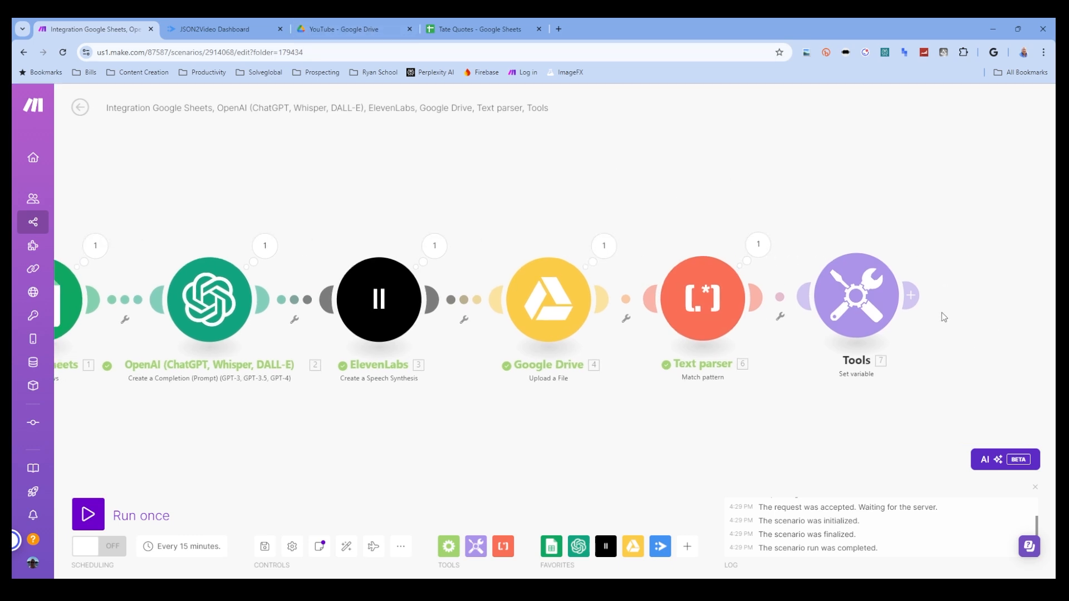
pyautogui.click(911, 295)
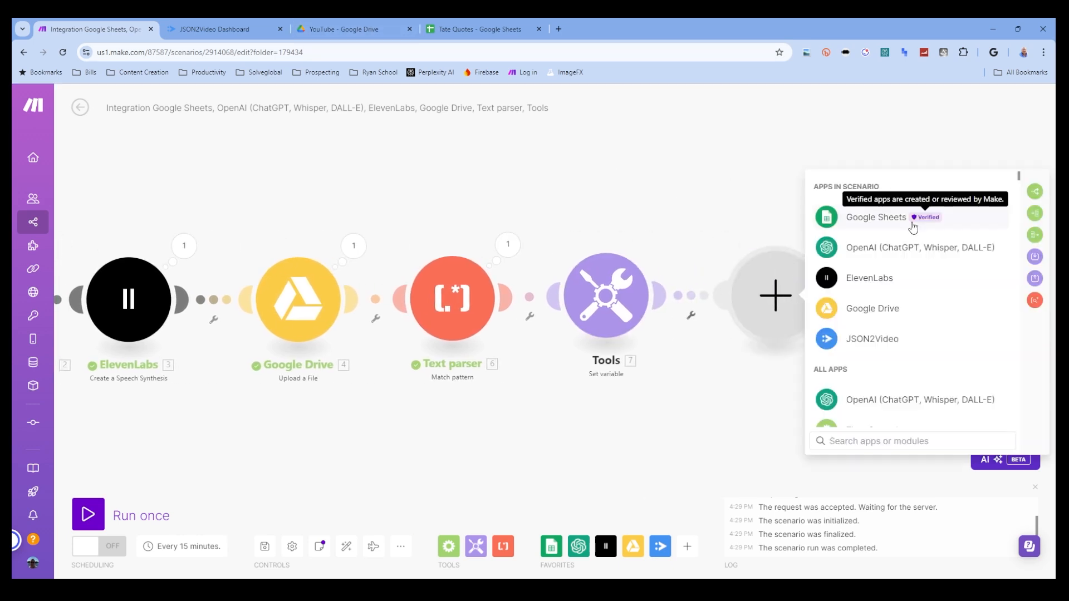
pyautogui.click(864, 343)
pyautogui.scroll(-5, 874, 337)
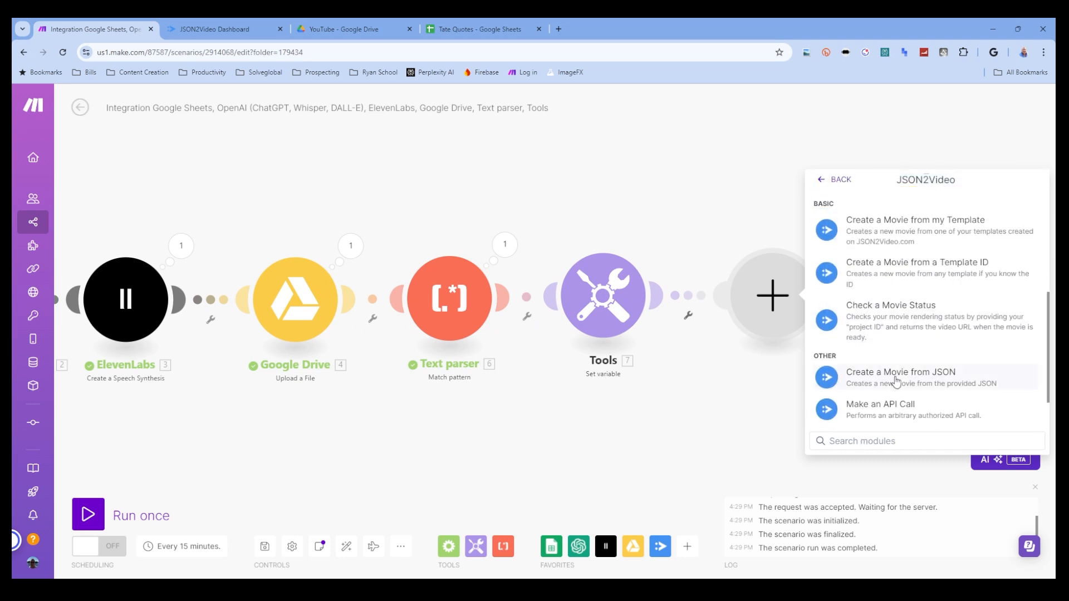
pyautogui.click(895, 382)
# Paste the IG Reel Test Clip template code from the JSON2Video dashboard as the new module's Movie JSON.
pyautogui.click(855, 339)
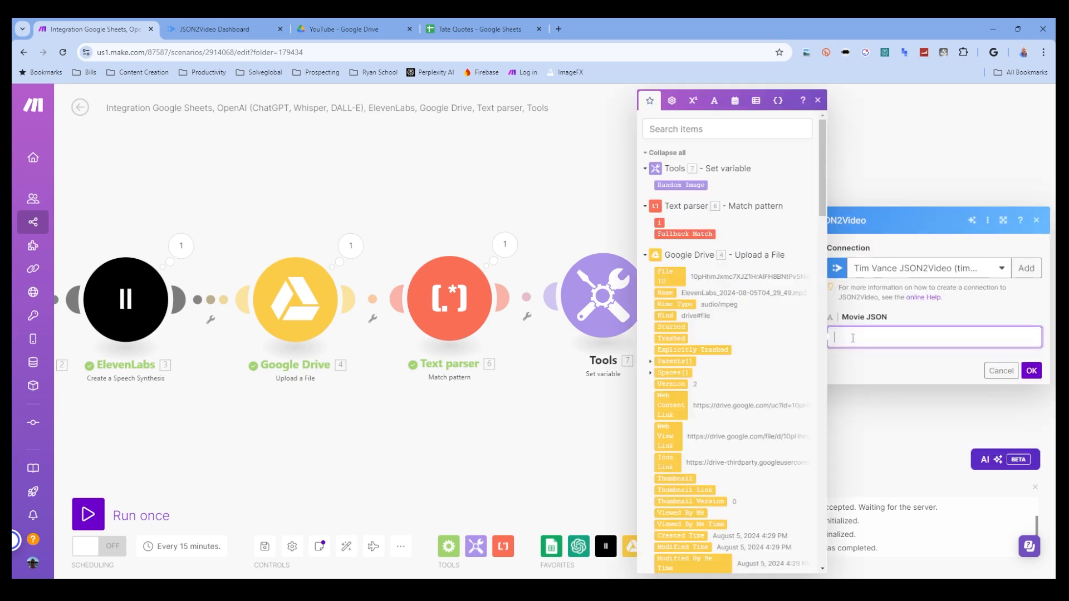
pyautogui.click(204, 34)
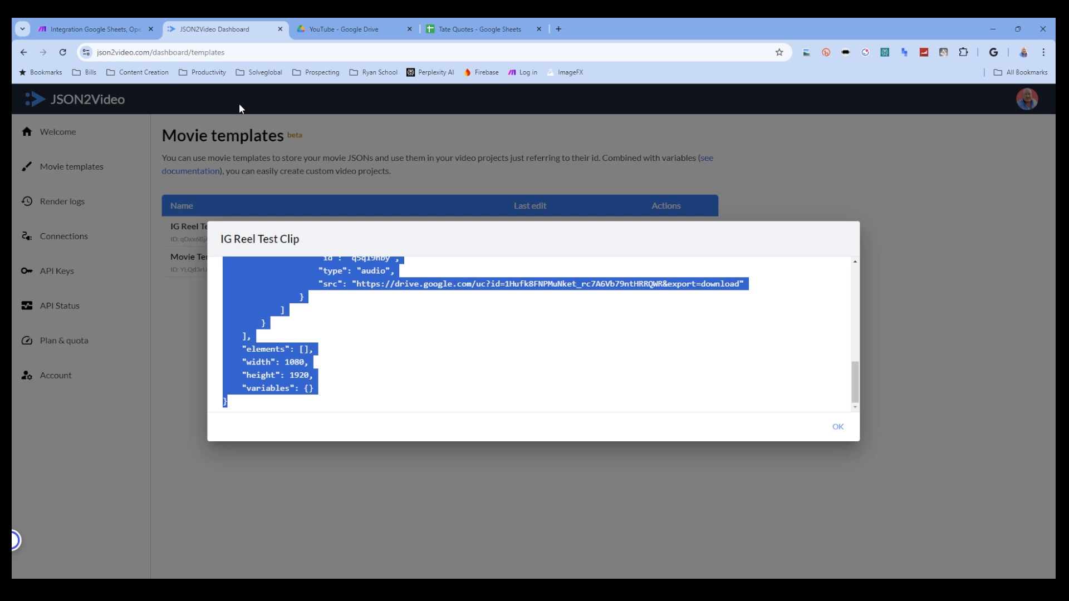
pyautogui.click(119, 32)
pyautogui.hotkey('ctrl', 'v')
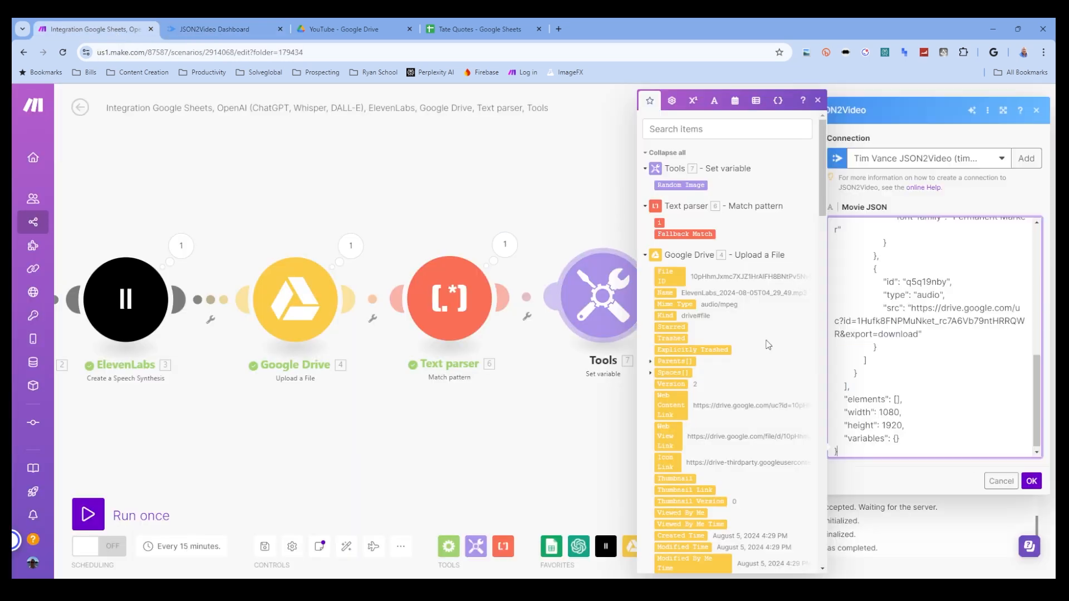
# Replace the audio element's src URL in the Movie JSON with the Web Content Link from the Google Drive upload.
pyautogui.moveTo(912, 310); pyautogui.dragTo(919, 334)
pyautogui.press('BackSpace')
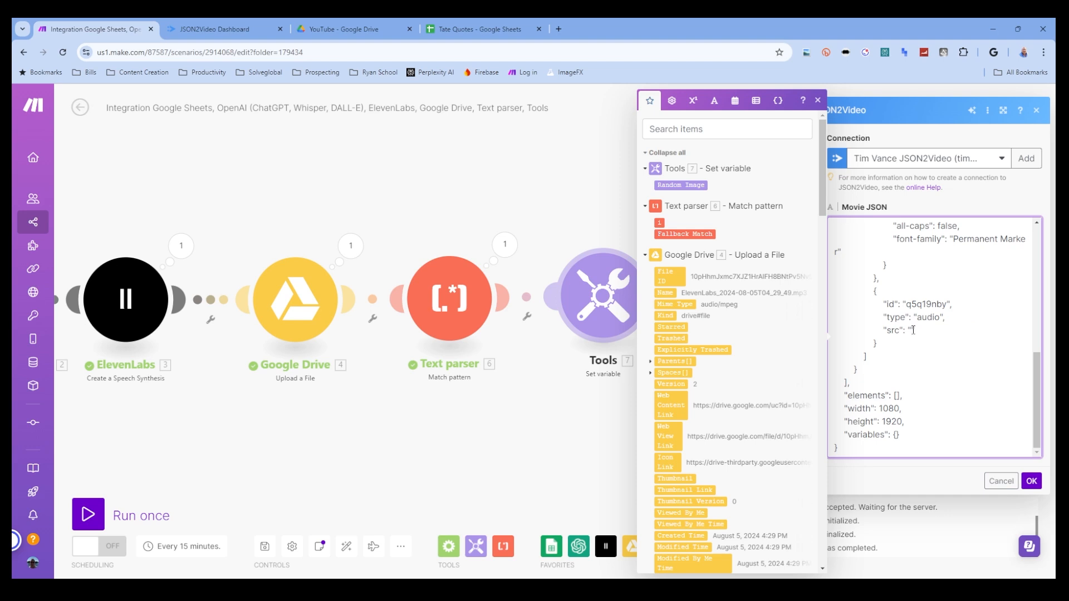
pyautogui.click(350, 245)
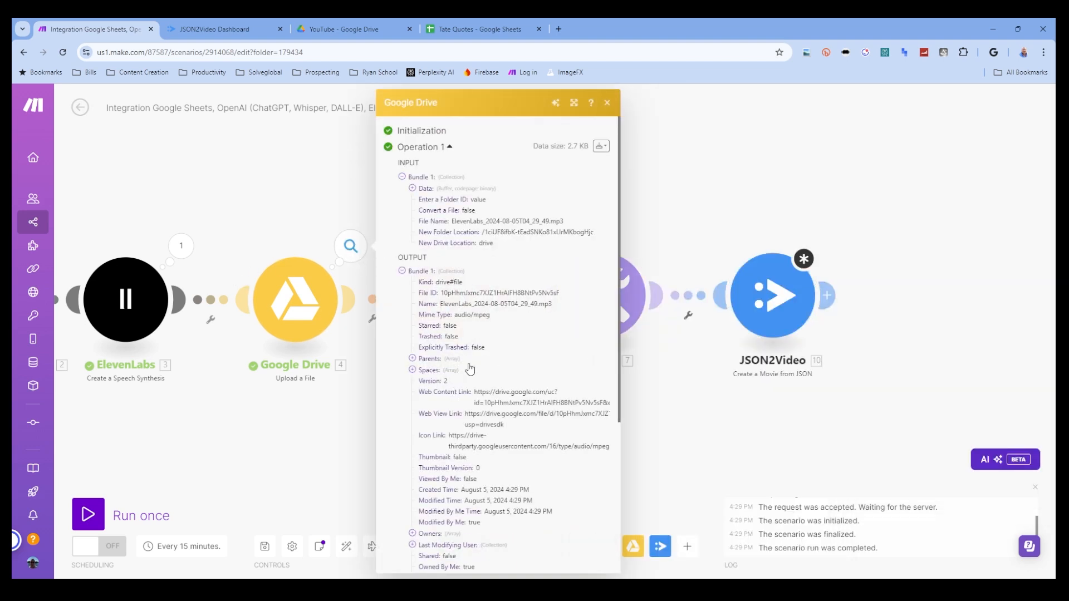
pyautogui.click(782, 298)
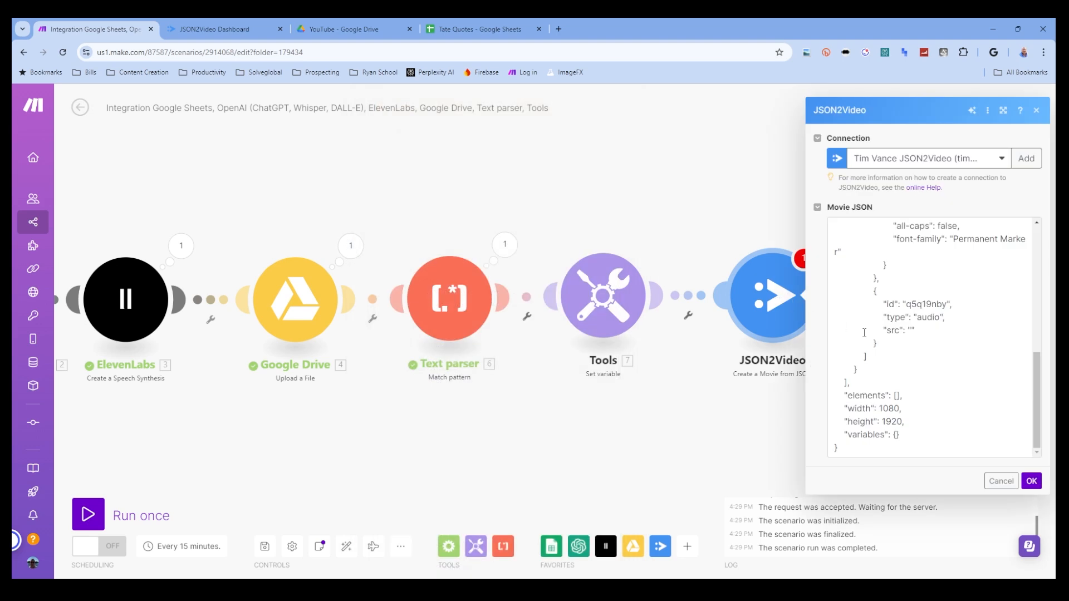
pyautogui.click(902, 332)
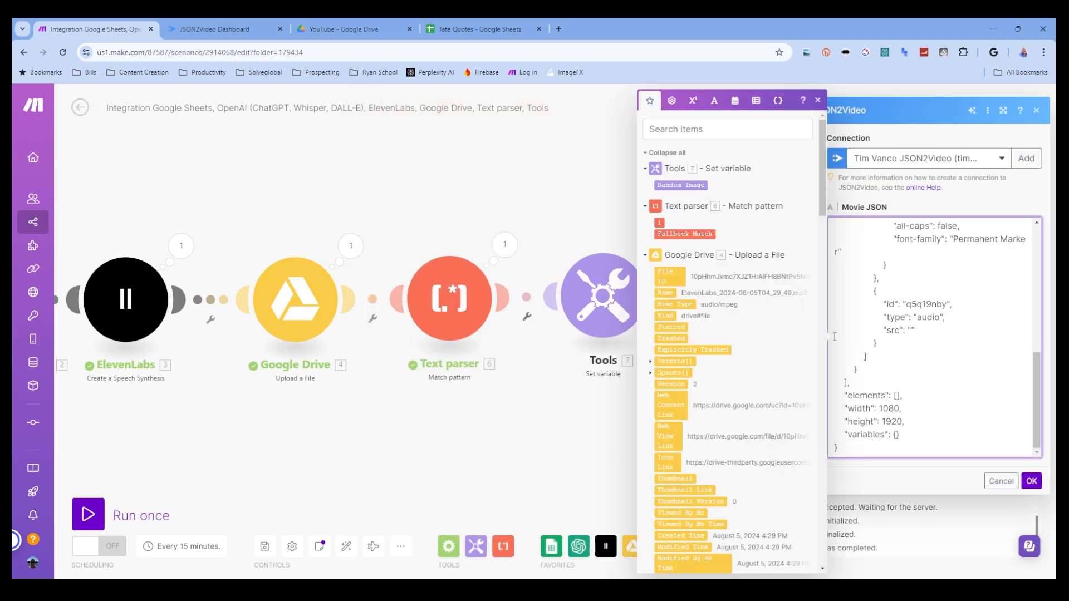
pyautogui.click(673, 406)
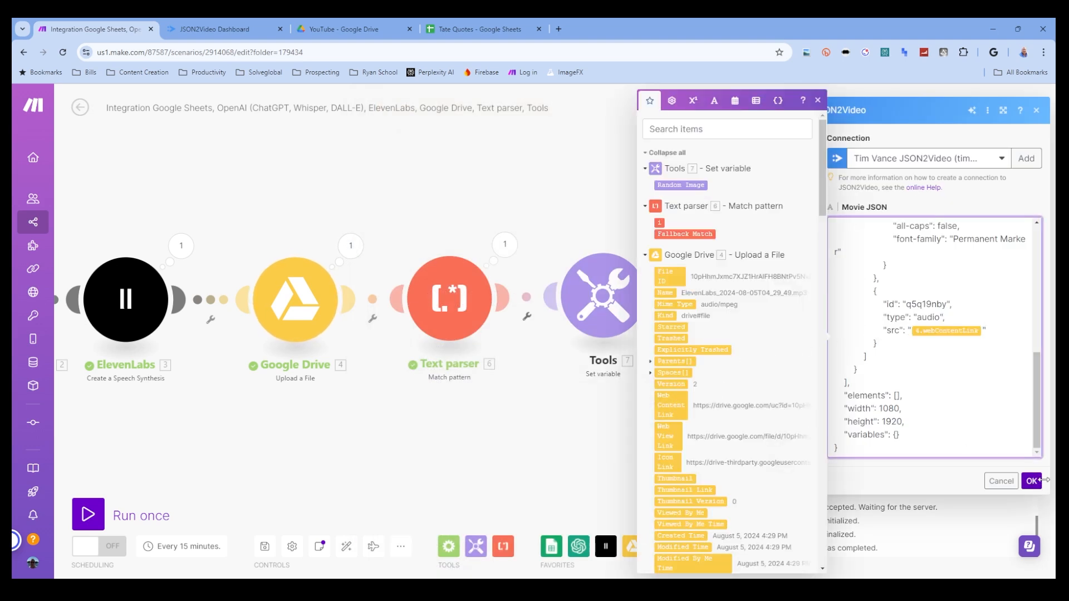
pyautogui.scroll(4, 960, 386)
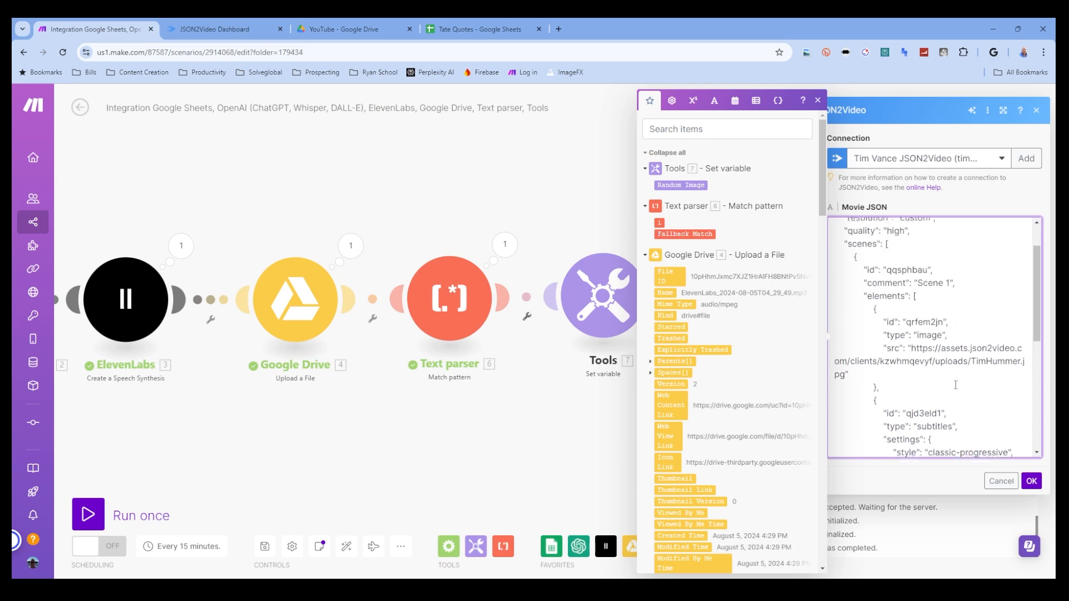
pyautogui.moveTo(911, 354); pyautogui.dragTo(846, 377)
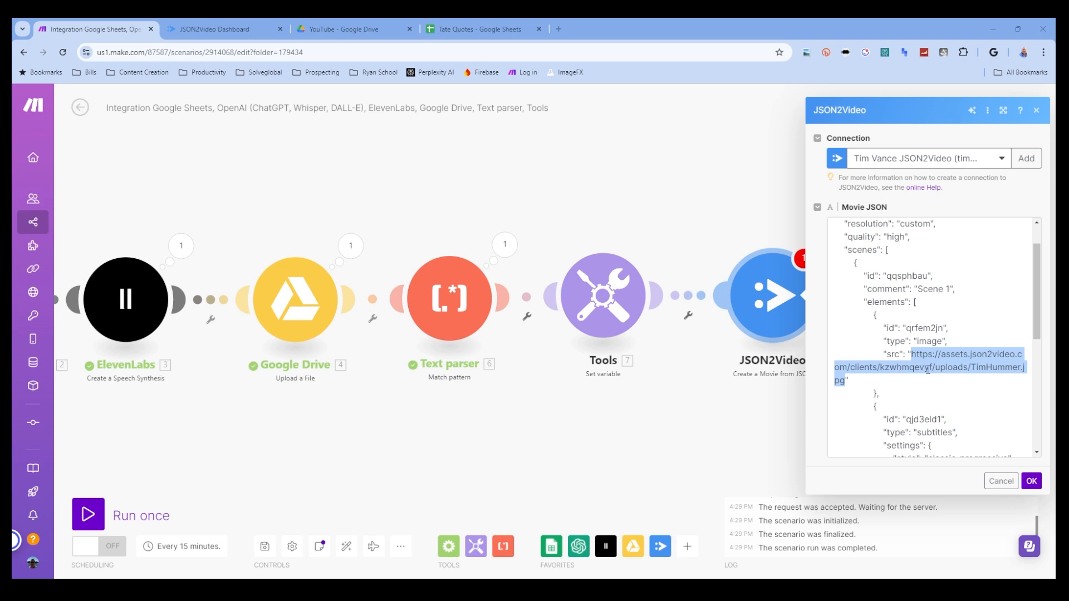
pyautogui.click(925, 375)
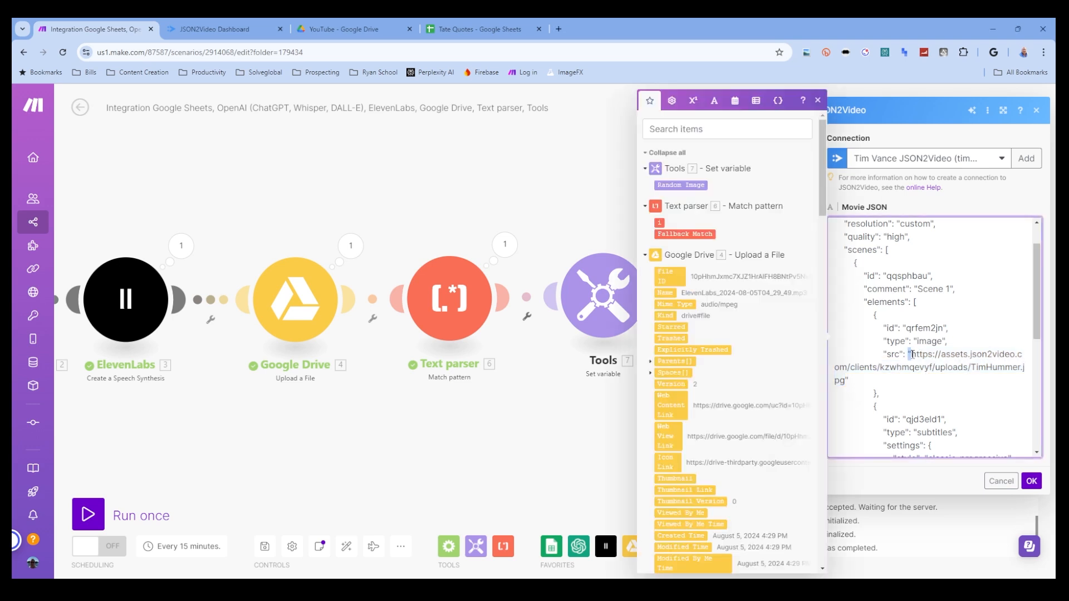
pyautogui.moveTo(912, 354); pyautogui.dragTo(984, 363)
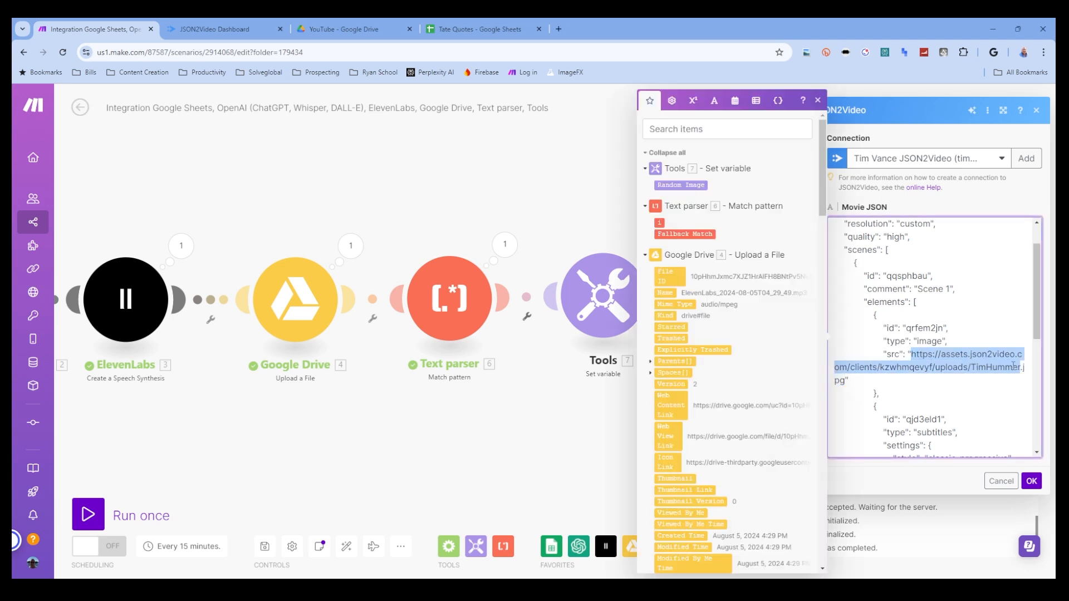
pyautogui.write('https://www.vancegc.com/timv/sm_images/')
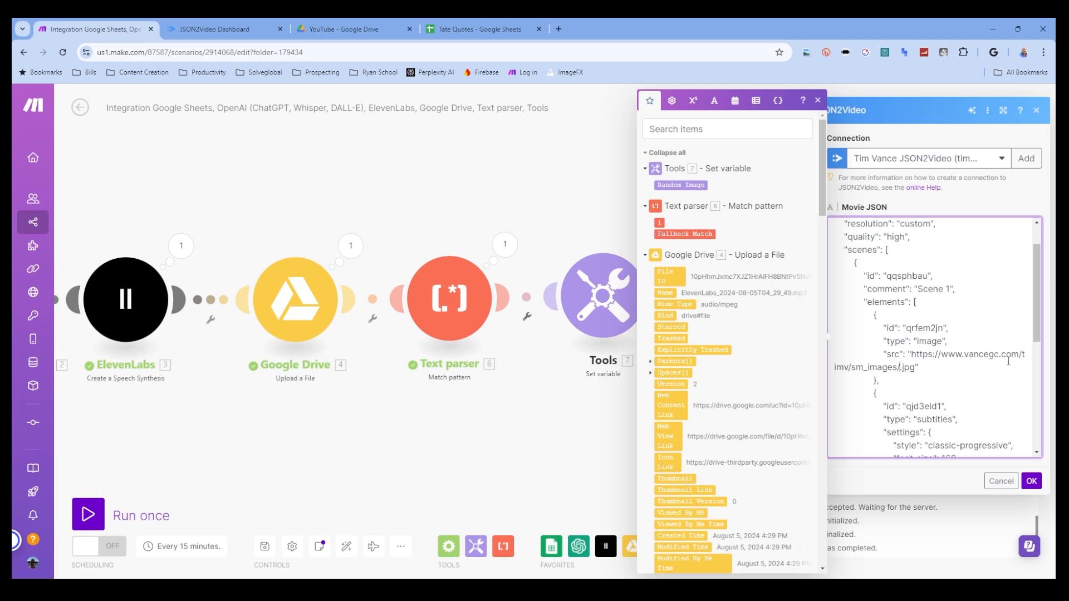
pyautogui.click(680, 185)
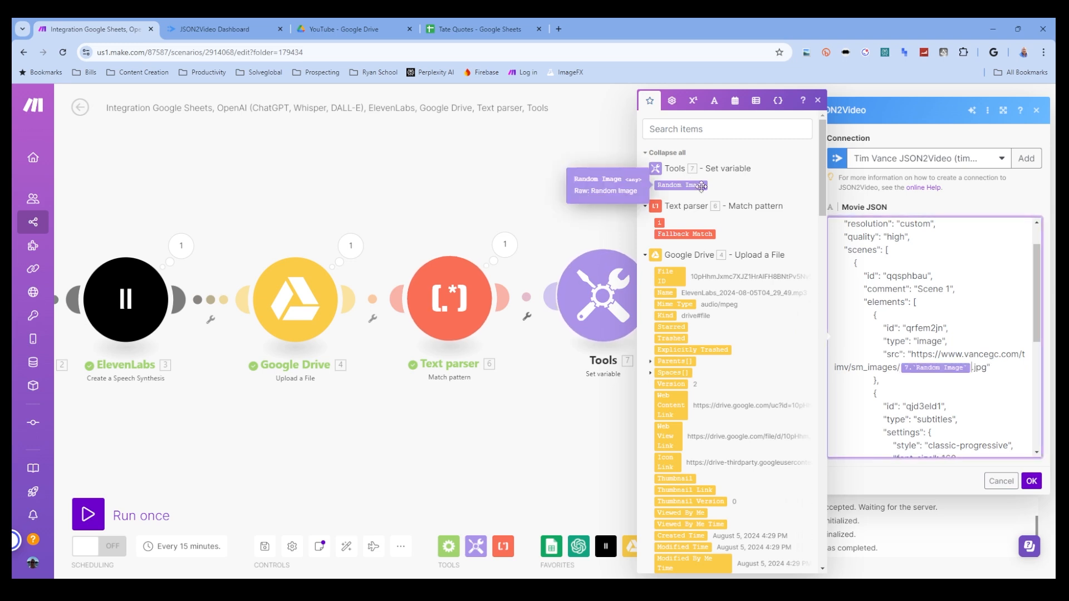
pyautogui.scroll(-4, 958, 392)
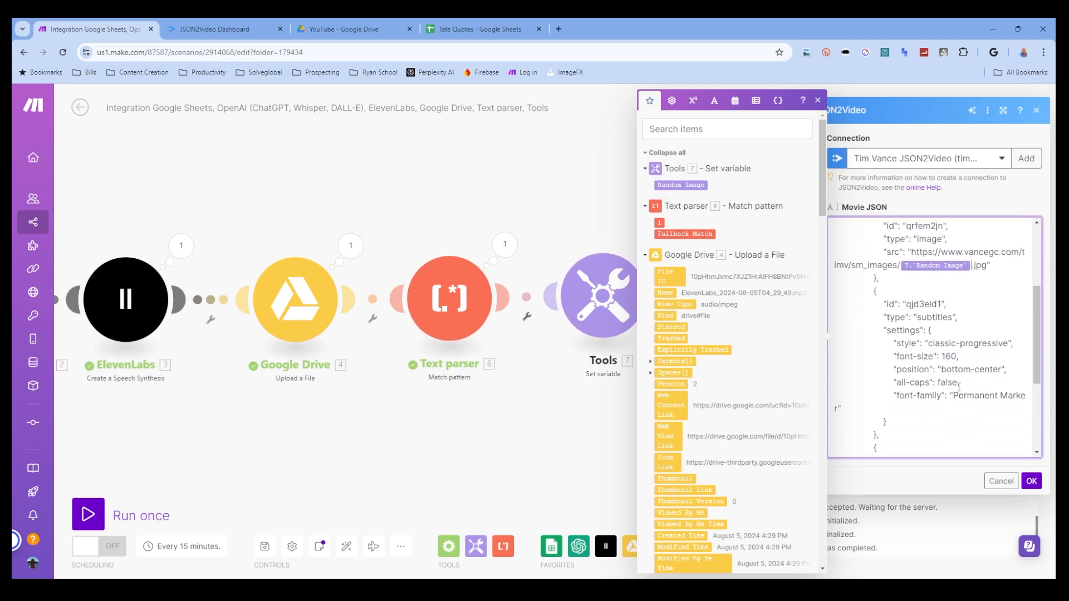
pyautogui.scroll(-2, 958, 386)
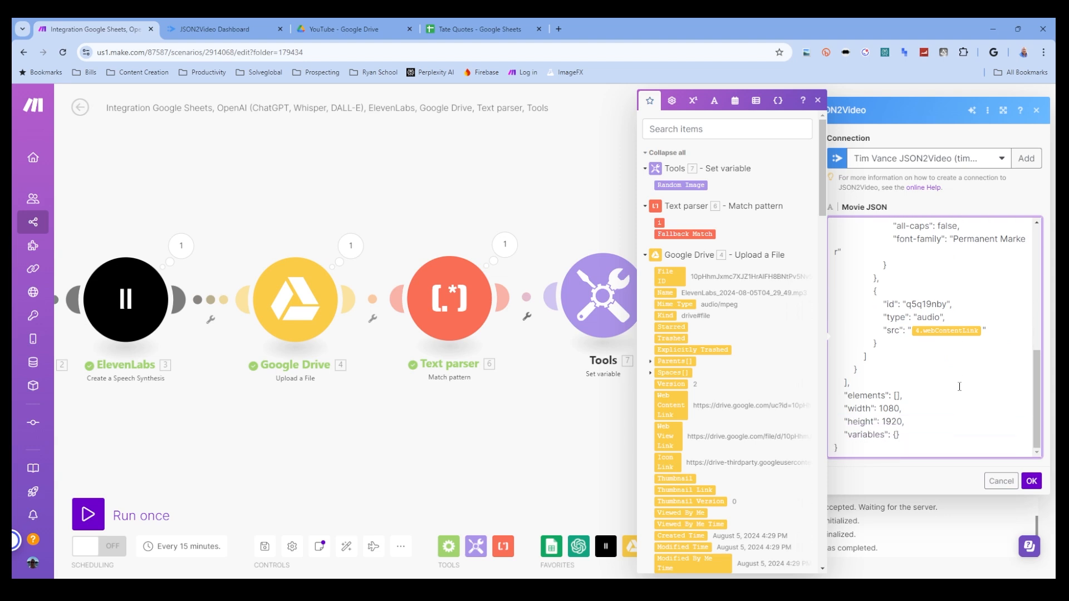
pyautogui.click(1031, 481)
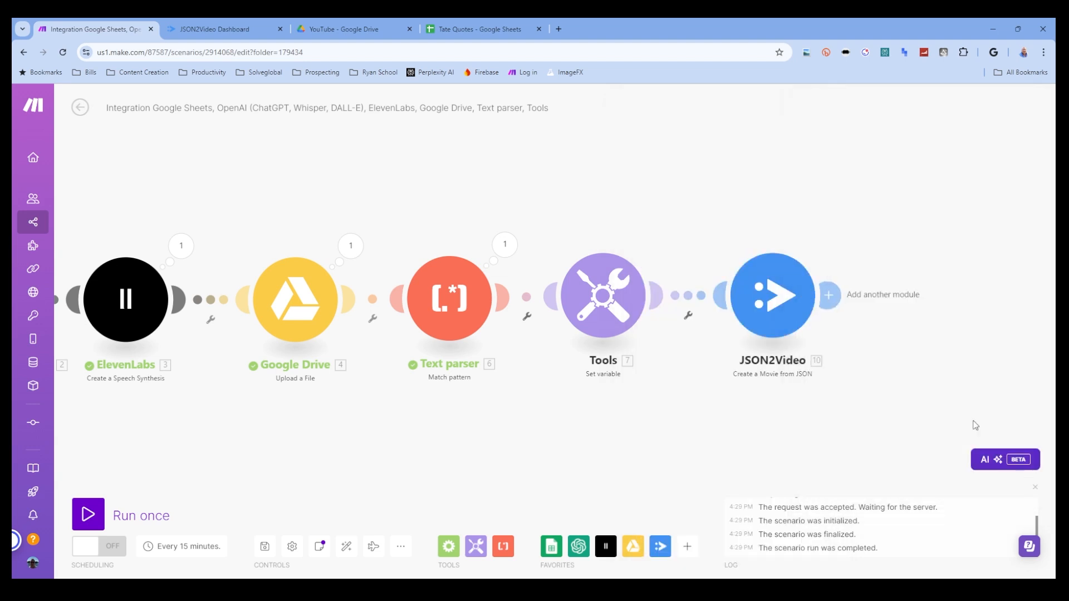
# Add a JSON2Video Wait for a Movie to Render module using the Project ID from the Create a Movie from JSON module.
pyautogui.click(828, 295)
pyautogui.click(860, 336)
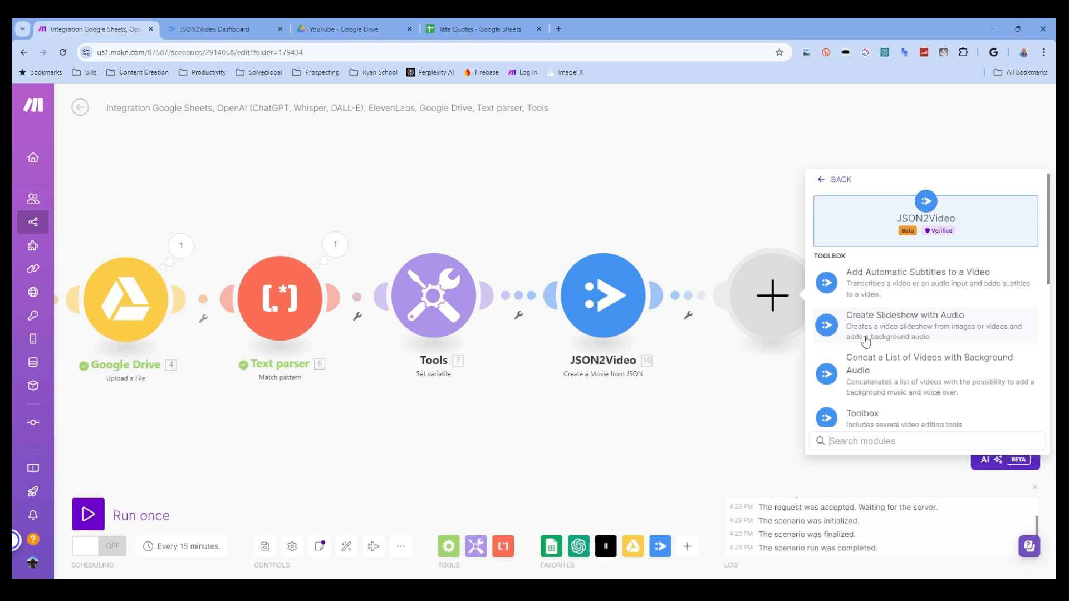
pyautogui.scroll(-4, 941, 328)
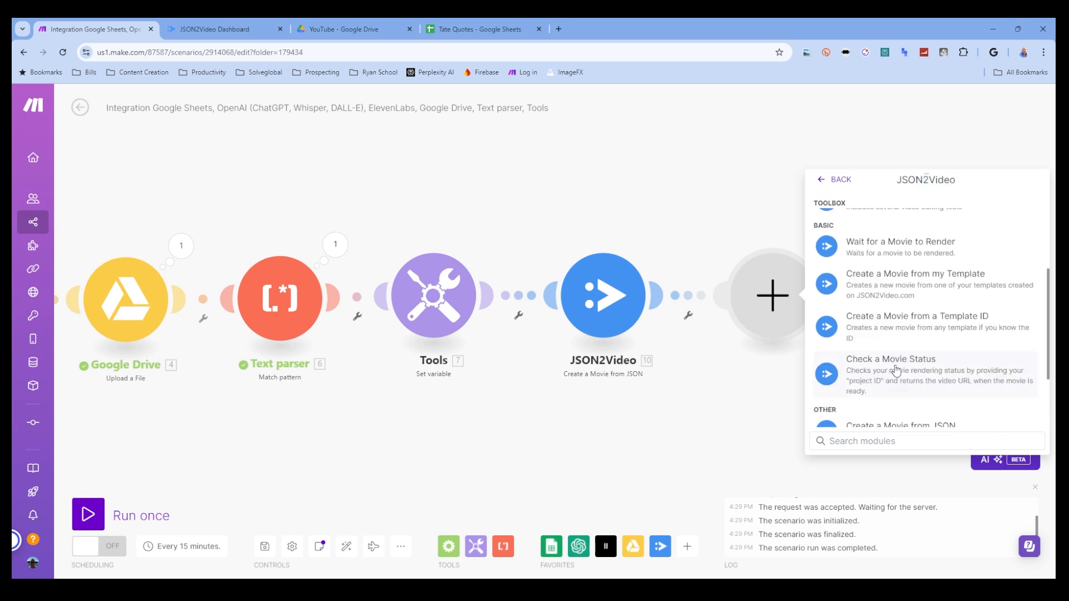
pyautogui.click(901, 247)
pyautogui.click(883, 338)
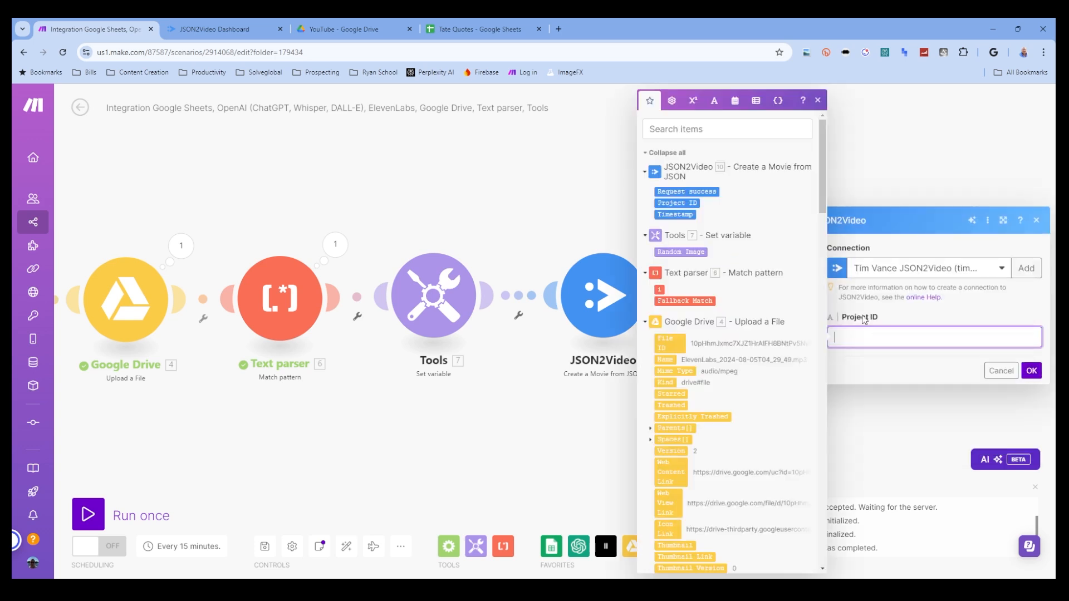
pyautogui.click(677, 202)
pyautogui.click(1031, 370)
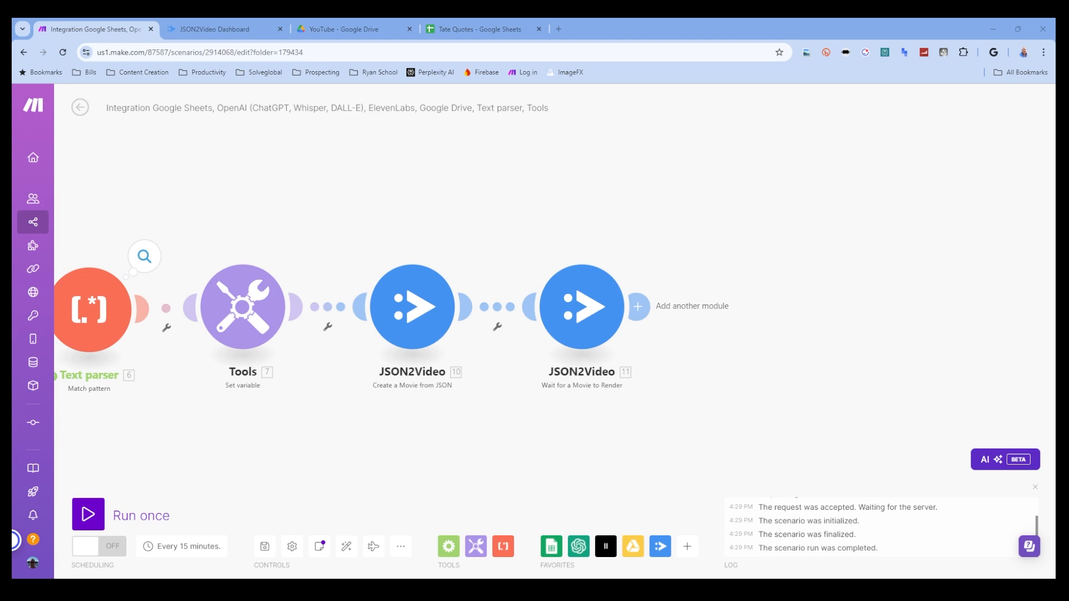
# Add an HTTP Get a file module with its URL mapped to the rendered movie's URL to the generated video.
pyautogui.click(639, 306)
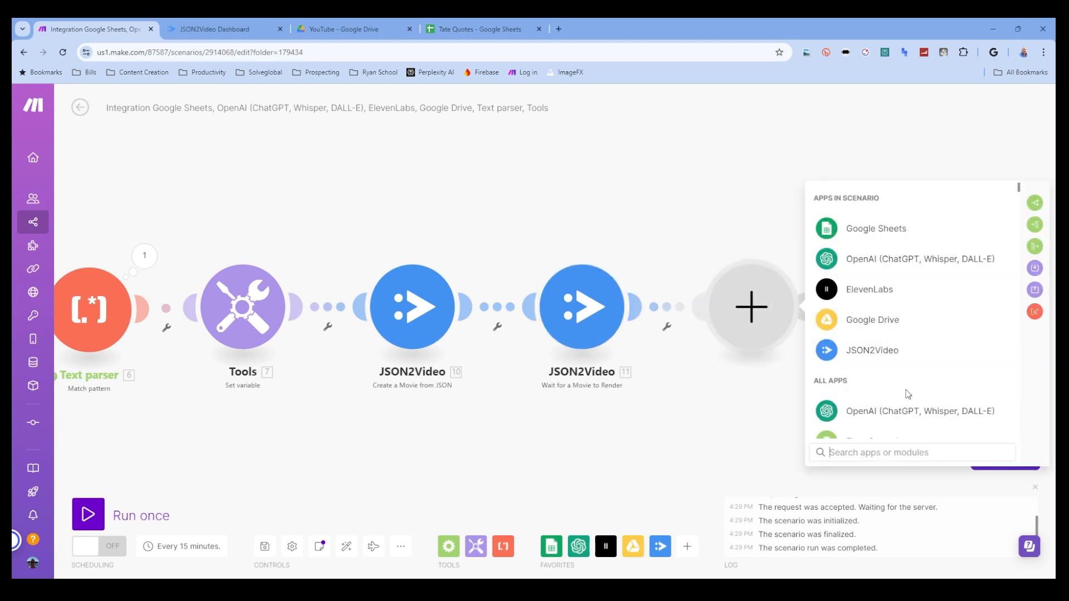
pyautogui.write('http')
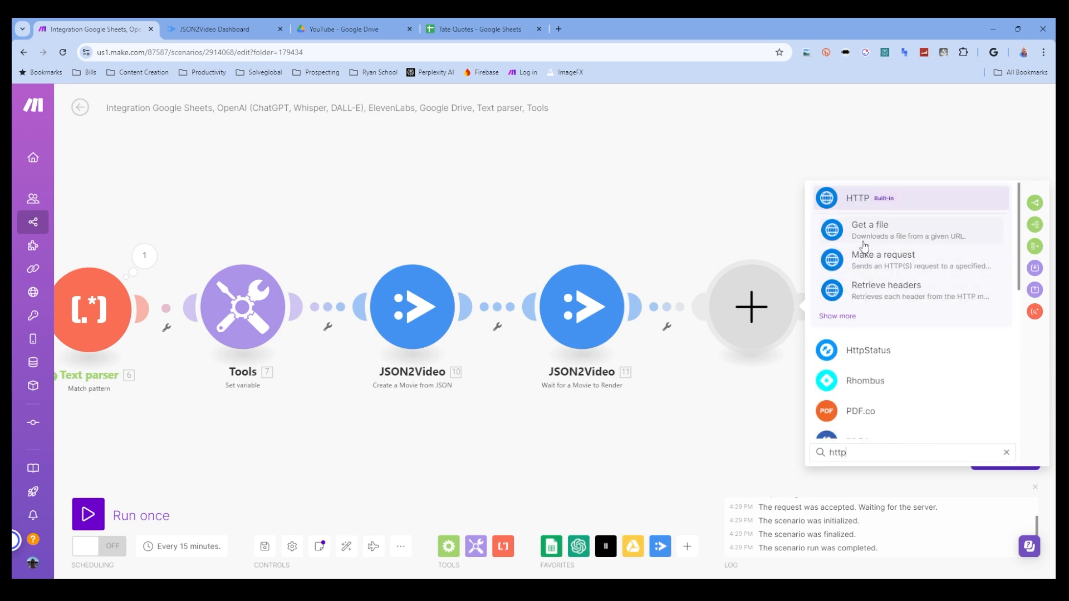
pyautogui.click(868, 229)
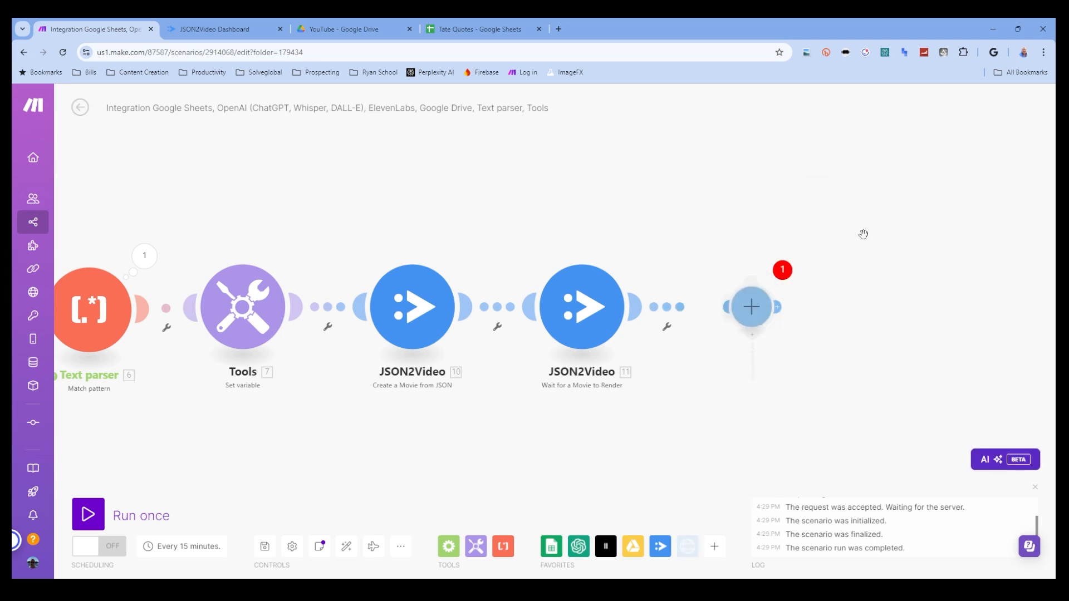
pyautogui.click(842, 313)
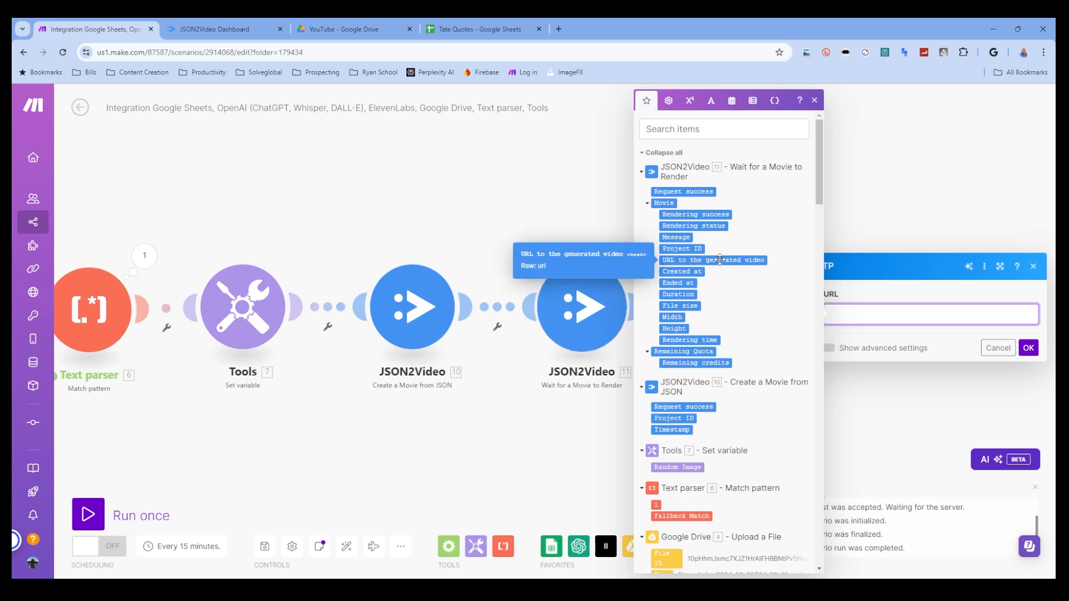
pyautogui.click(729, 259)
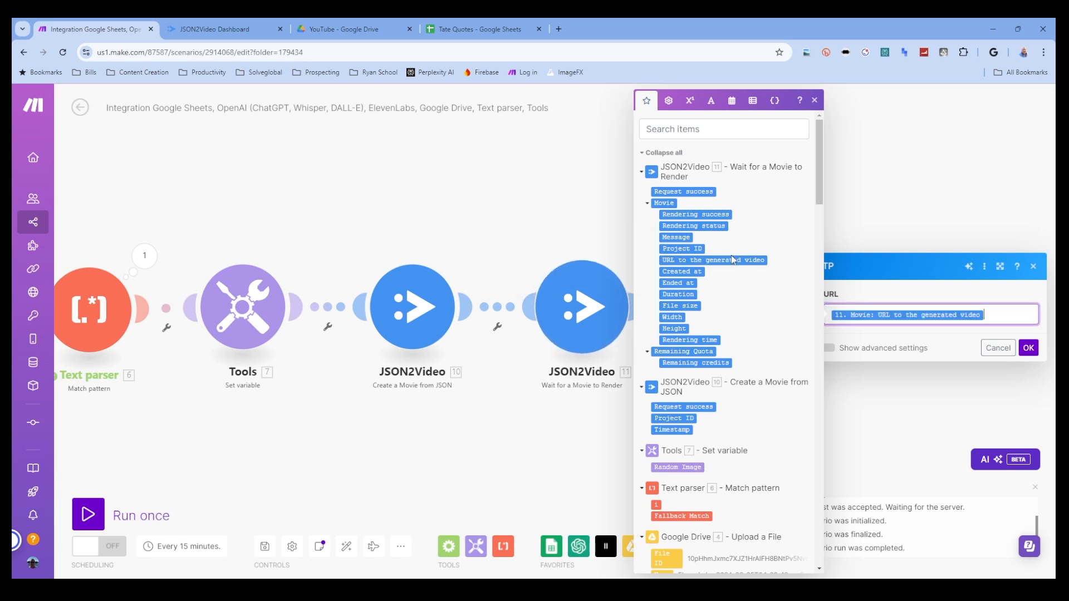
pyautogui.click(1029, 348)
# Add a Google Drive Upload a File module after the HTTP Get a file module.
pyautogui.moveTo(837, 248); pyautogui.dragTo(627, 240)
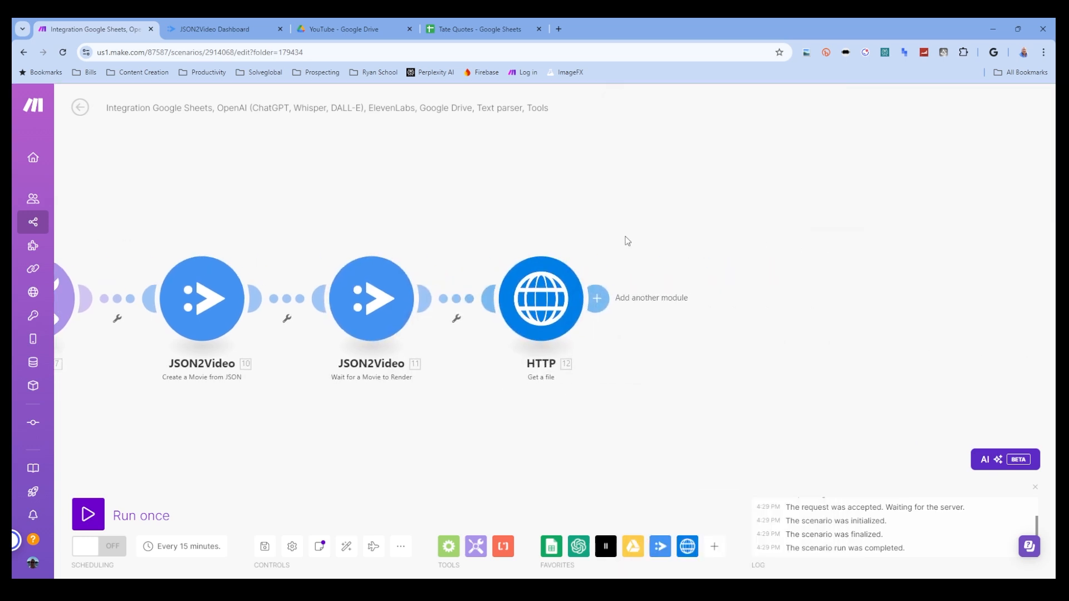
pyautogui.click(612, 302)
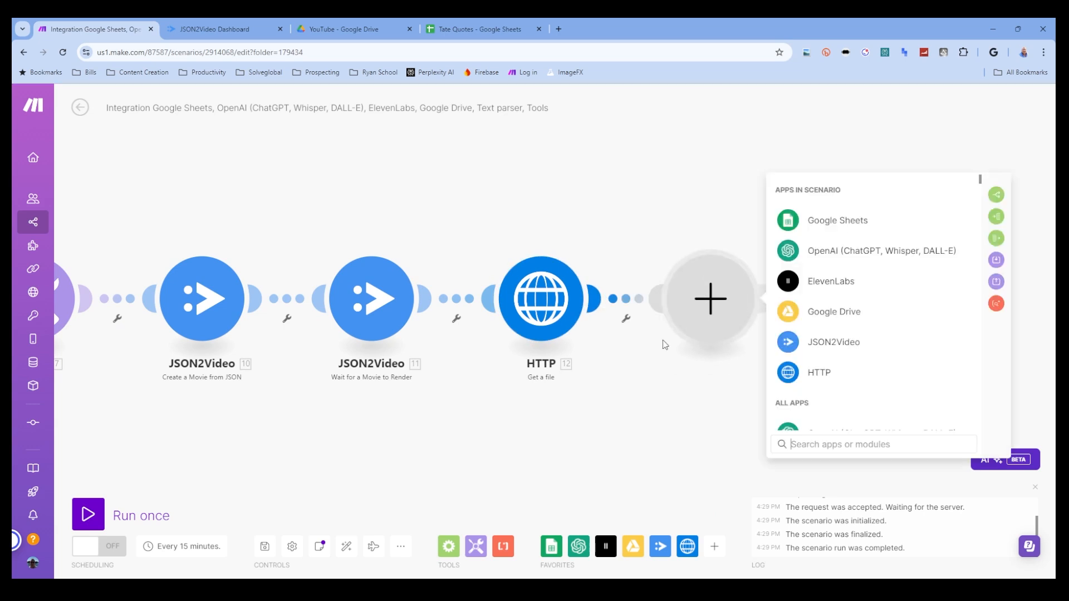
pyautogui.click(823, 311)
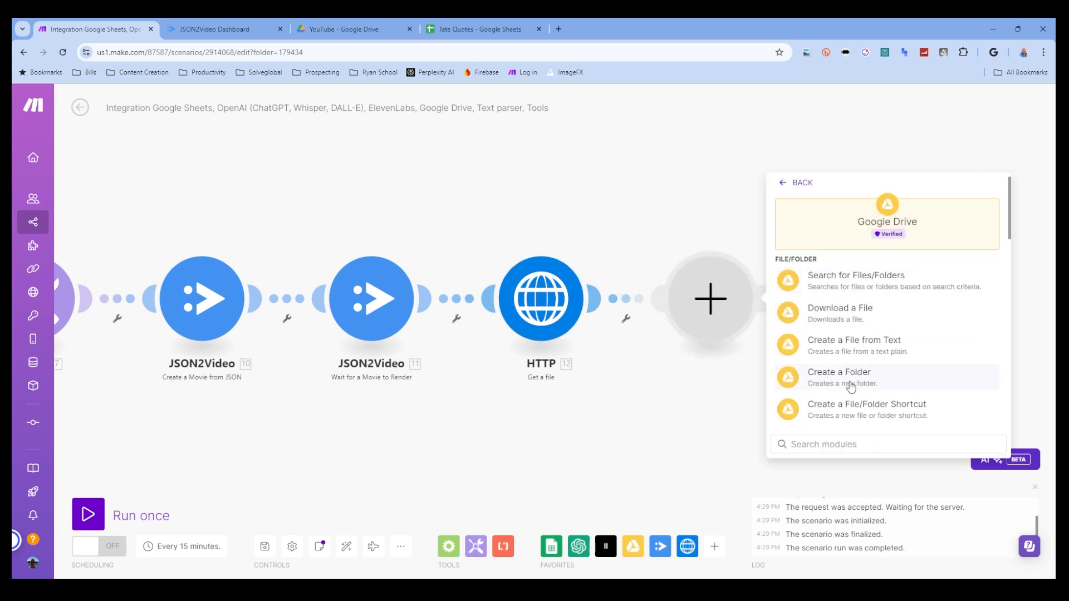
pyautogui.scroll(-2, 846, 378)
pyautogui.click(842, 333)
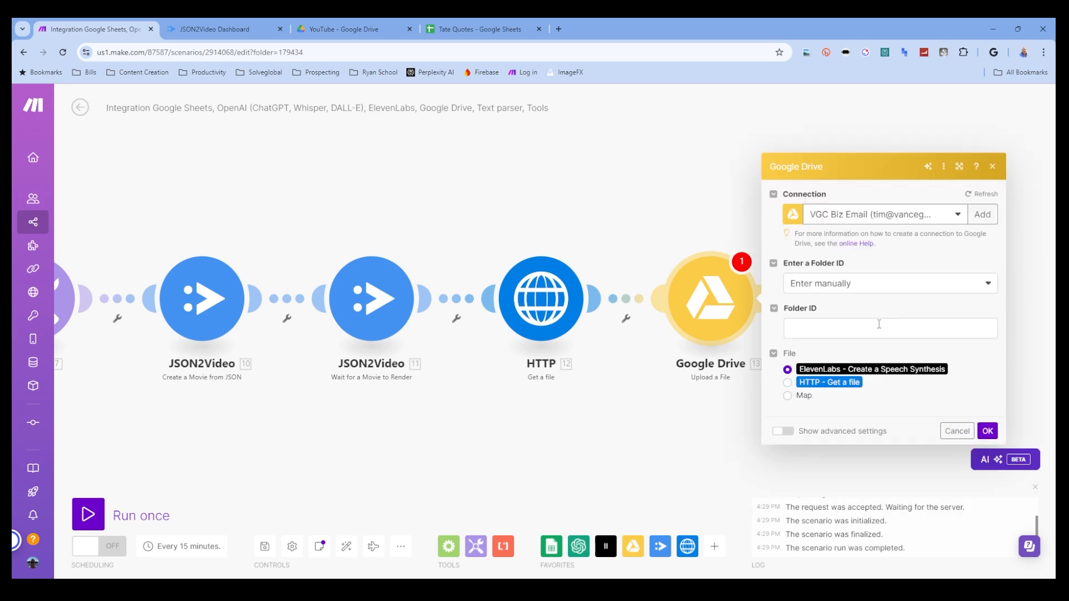
# Set the upload to use the HTTP - Get a file output and the SMVids folder in My Drive, and save the module.
pyautogui.click(836, 384)
pyautogui.click(849, 289)
pyautogui.click(851, 321)
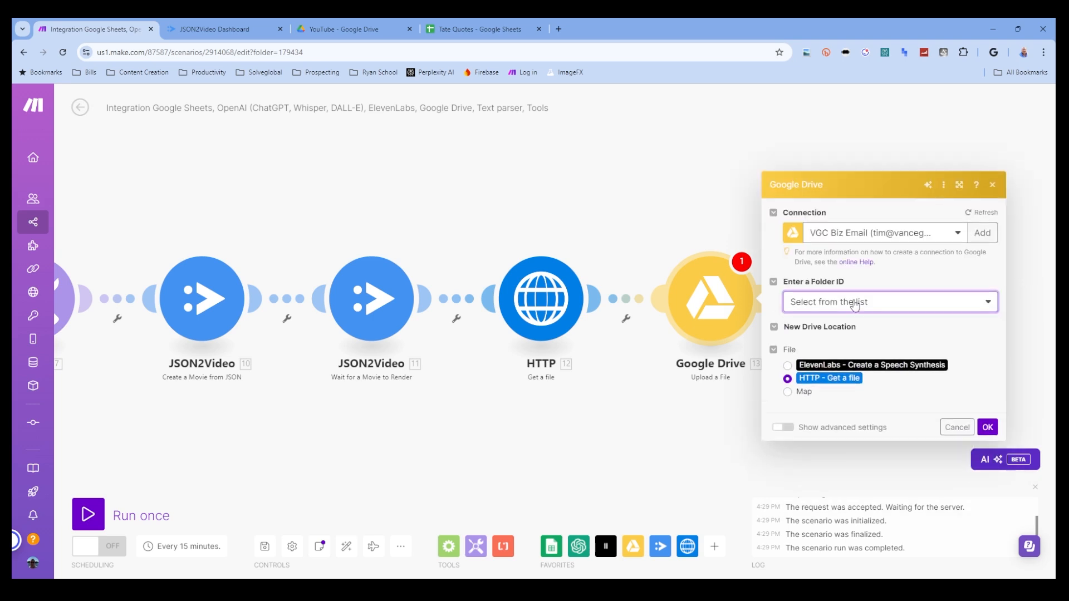
pyautogui.click(840, 308)
pyautogui.click(841, 325)
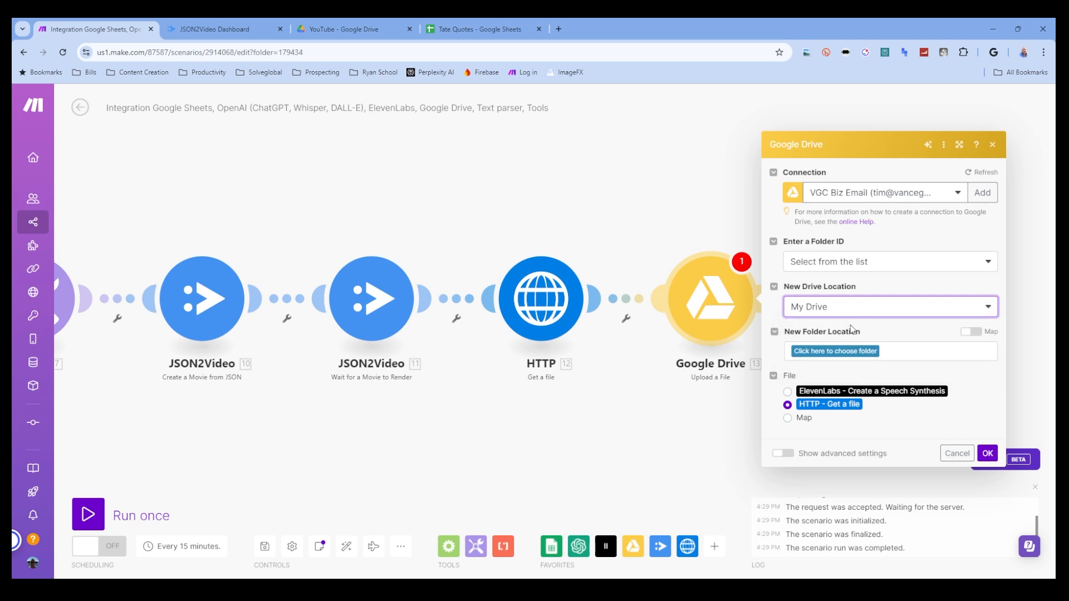
pyautogui.click(848, 349)
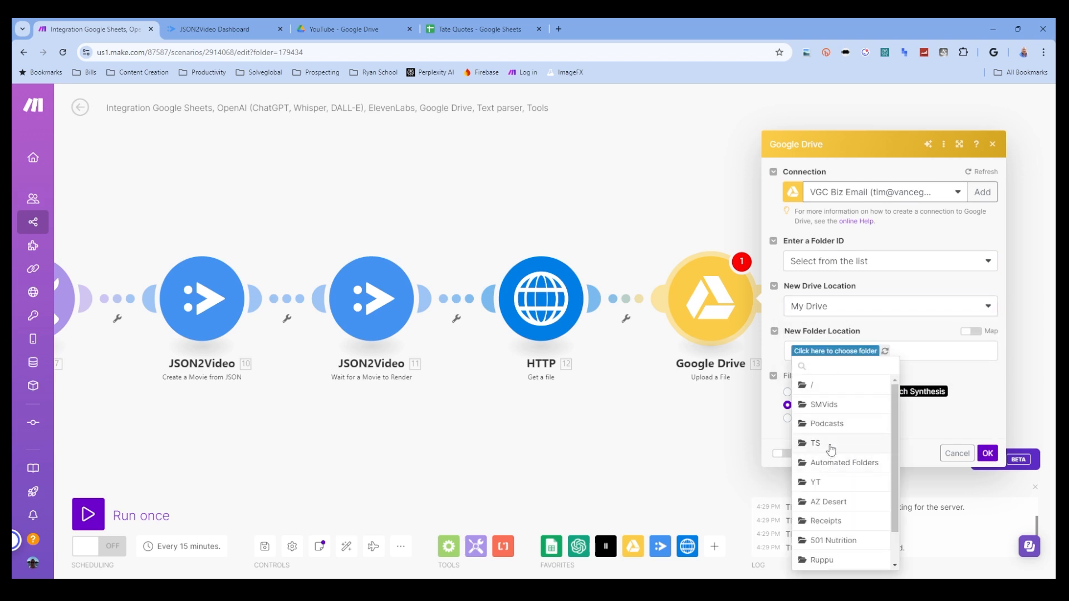
pyautogui.click(826, 405)
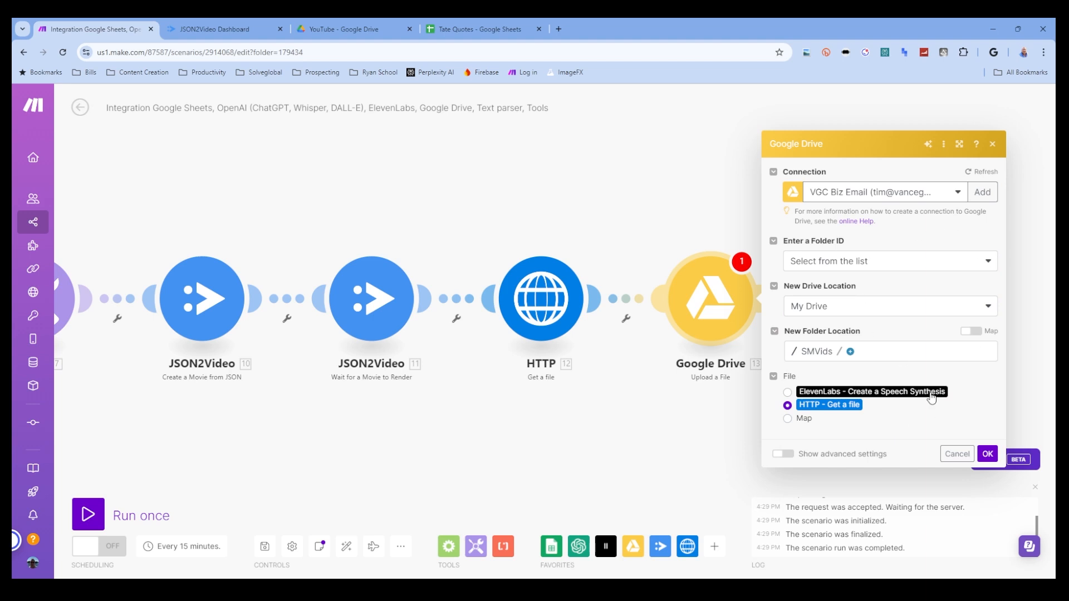
pyautogui.click(987, 455)
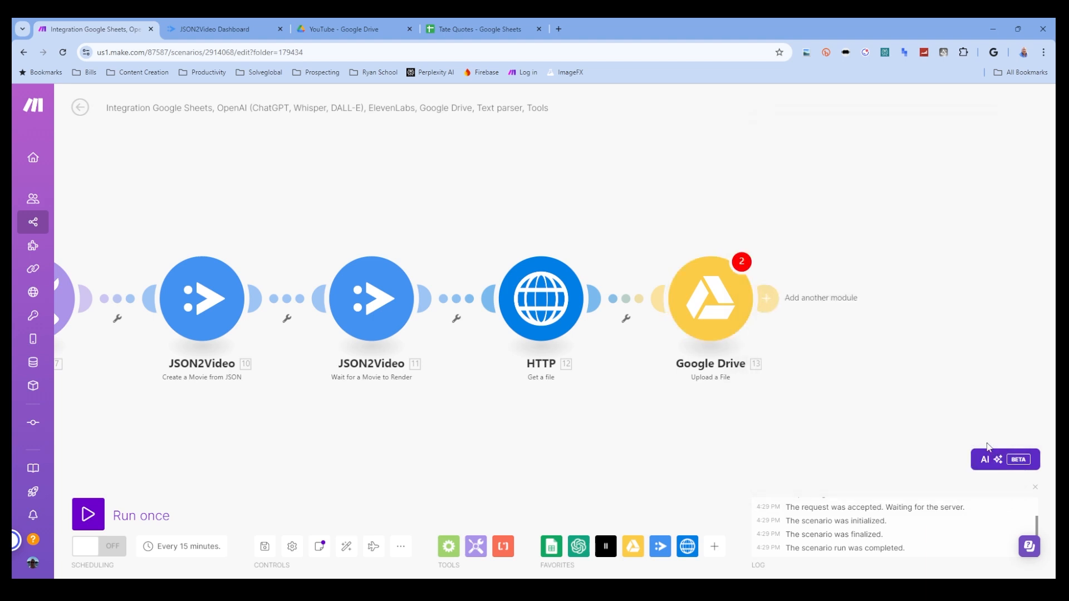
pyautogui.click(712, 301)
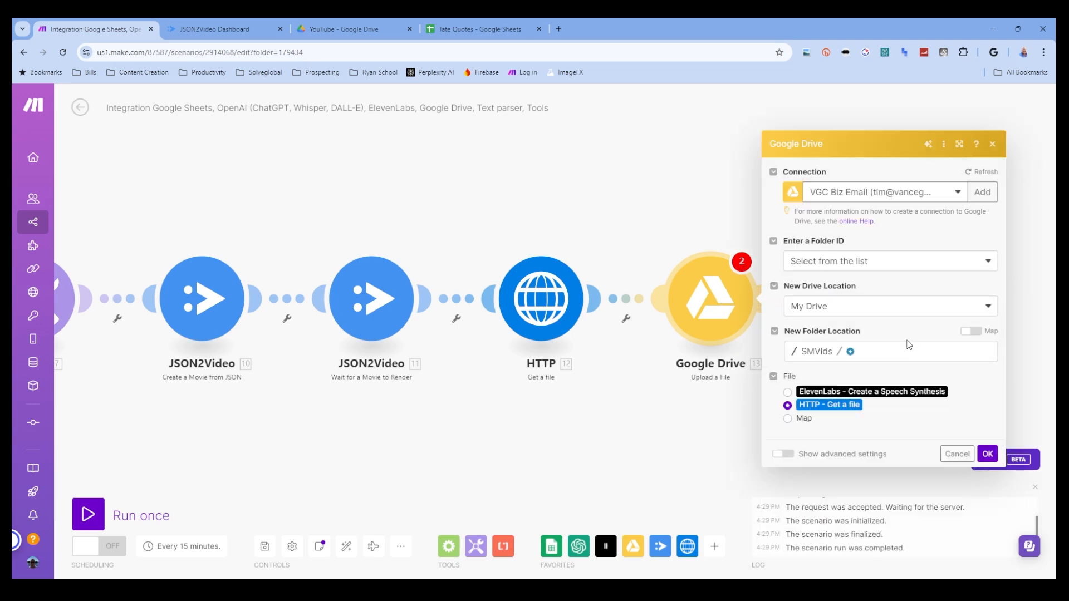
pyautogui.click(987, 454)
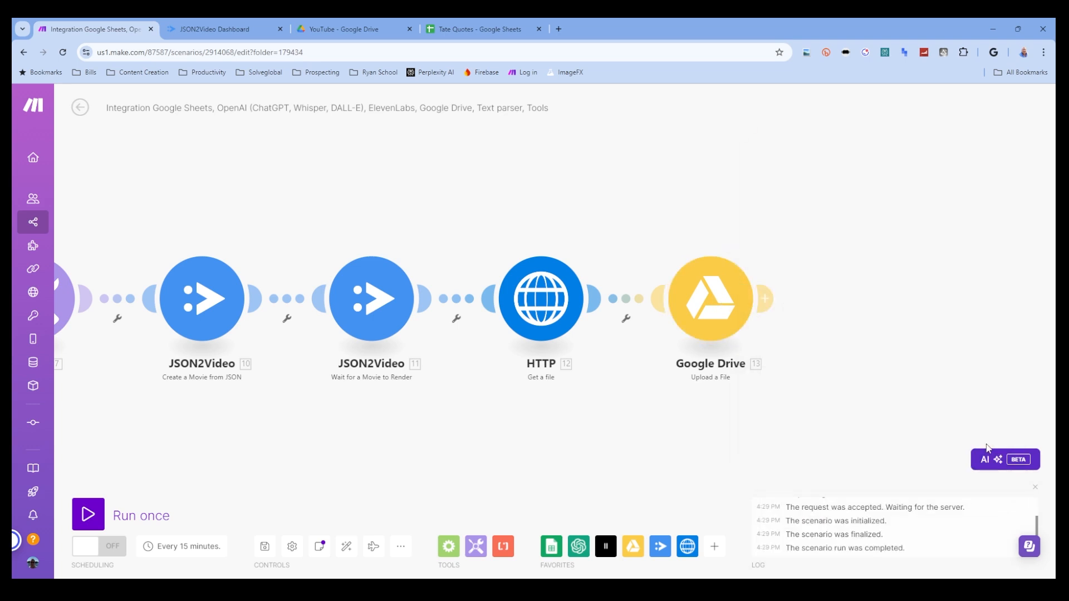
# Add a Google Sheets Update a Row module after the final Google Drive upload.
pyautogui.click(779, 299)
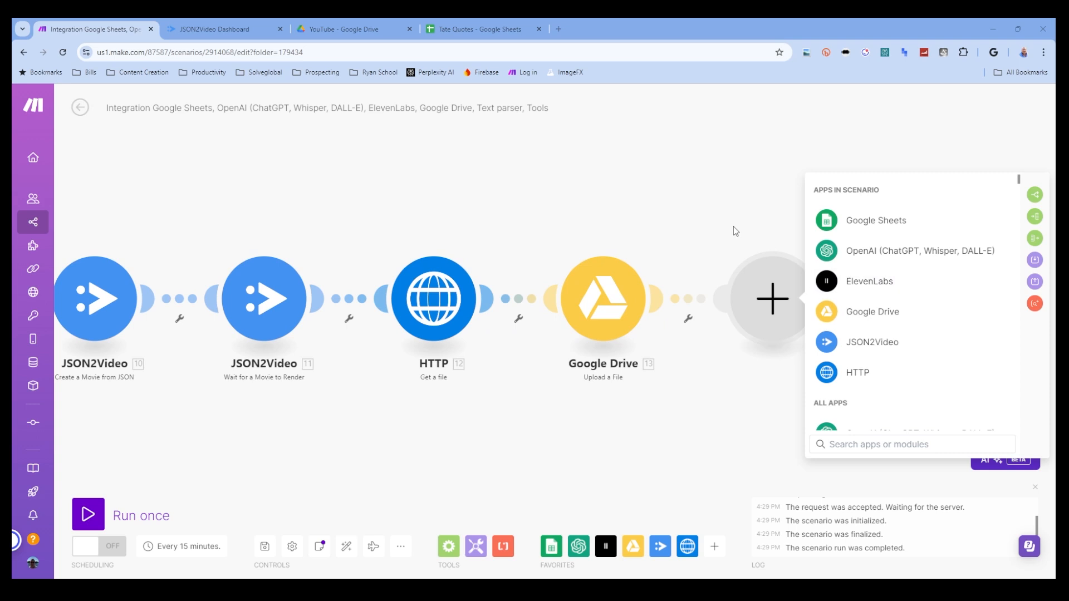
pyautogui.click(835, 222)
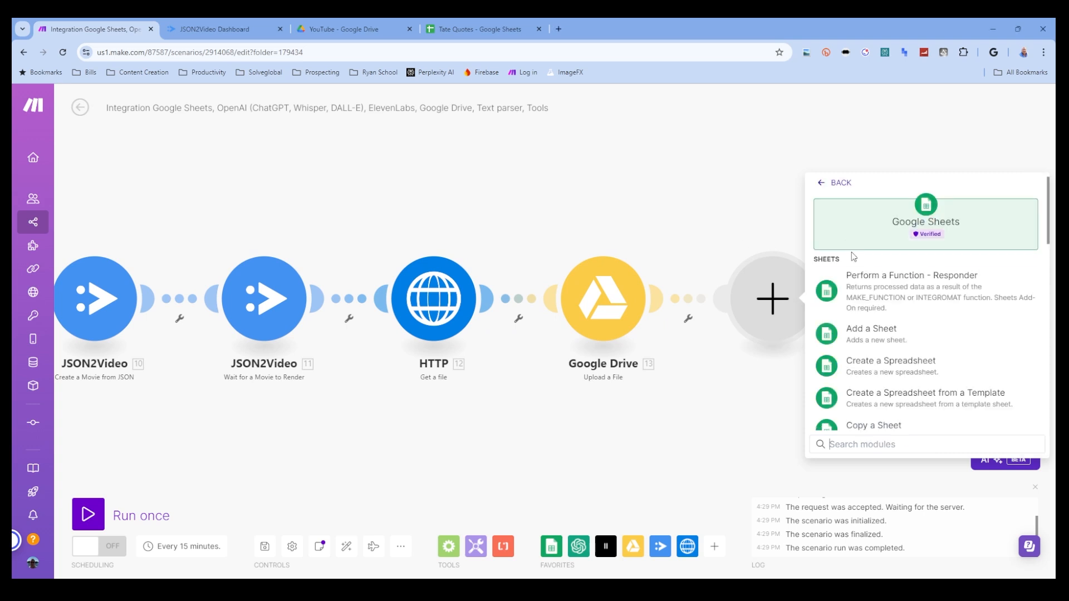
pyautogui.scroll(-8, 893, 341)
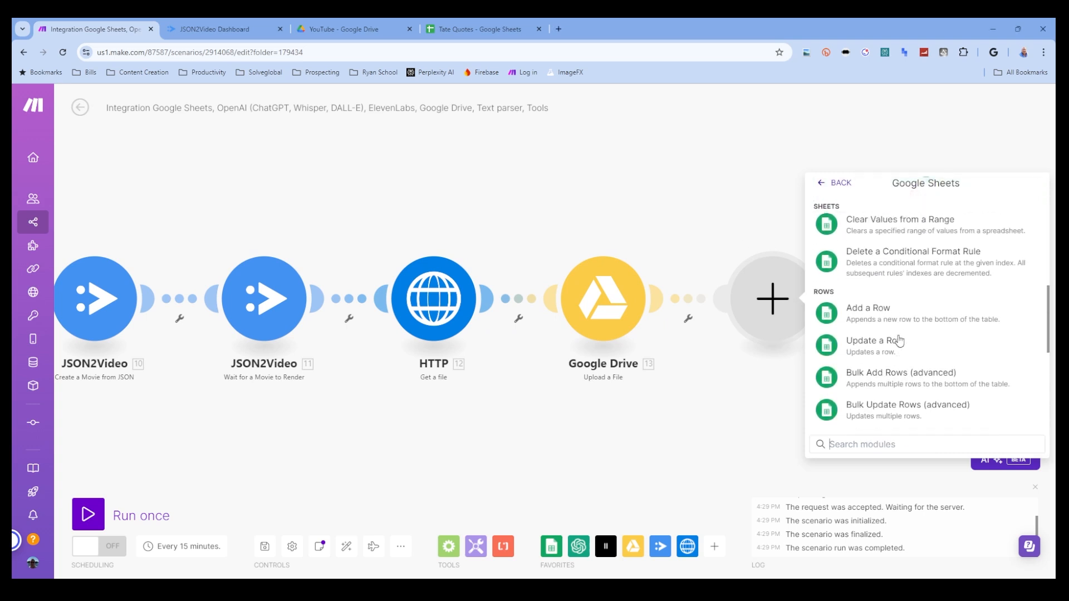
pyautogui.click(885, 372)
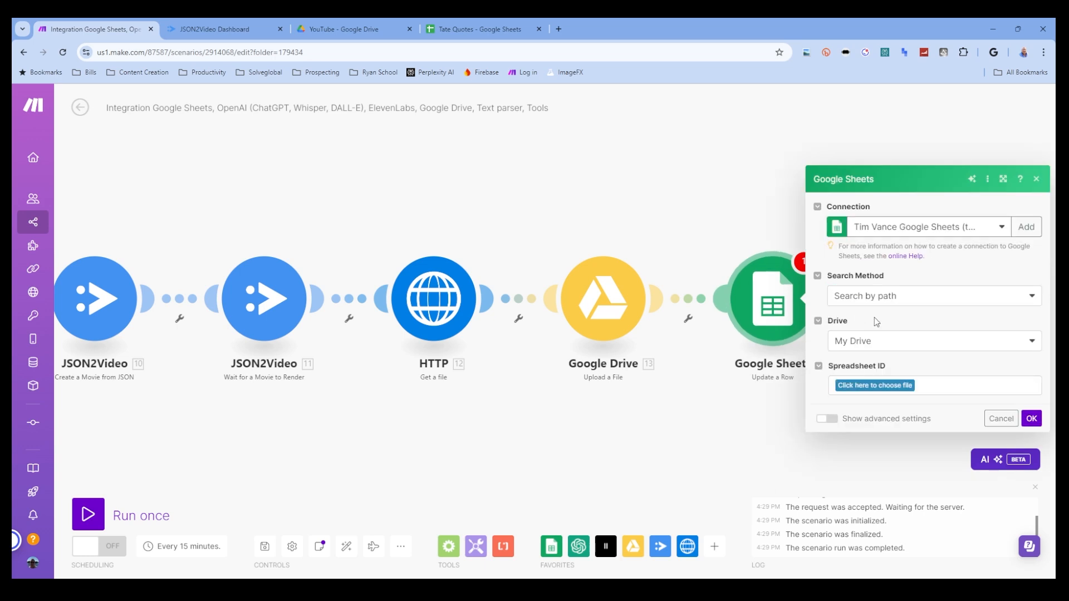
# Point the Update a Row module to Sheet1 of the Tate Quotes spreadsheet in the YouTube folder.
pyautogui.click(891, 384)
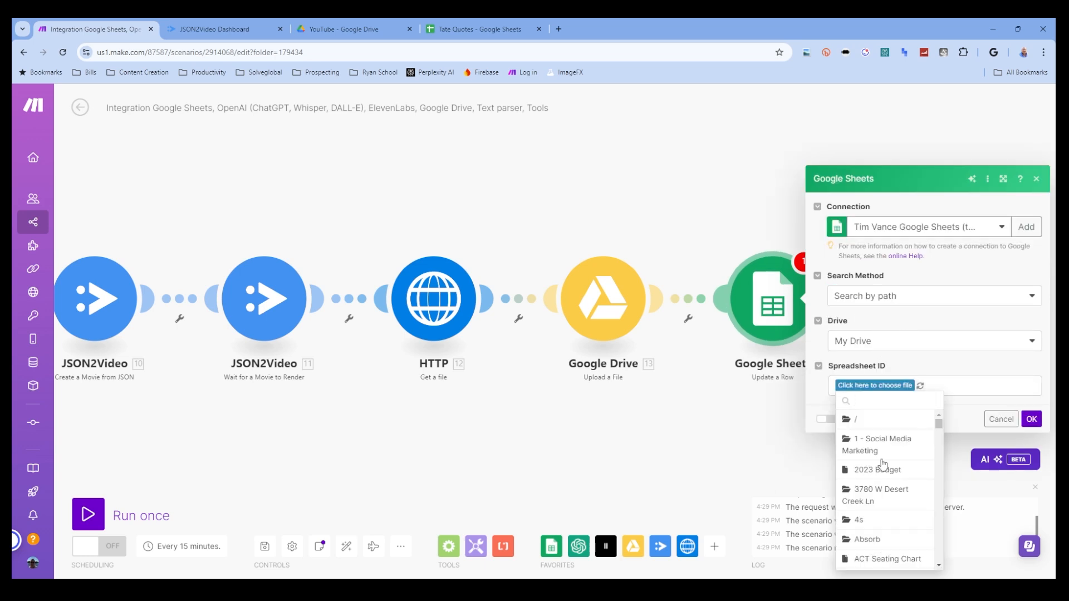
pyautogui.scroll(-10, 885, 465)
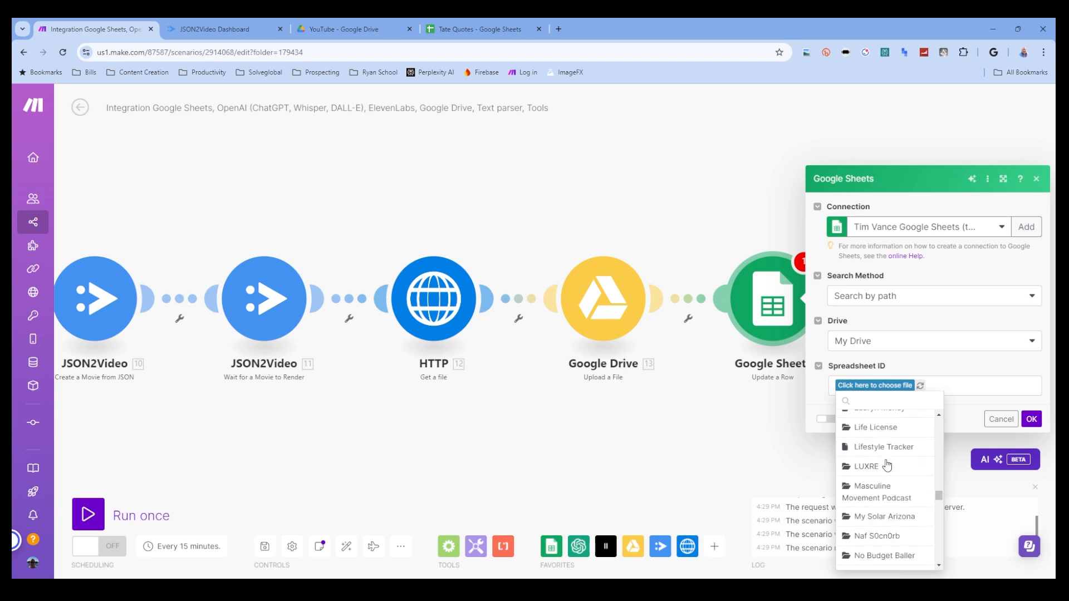
pyautogui.scroll(-10, 887, 468)
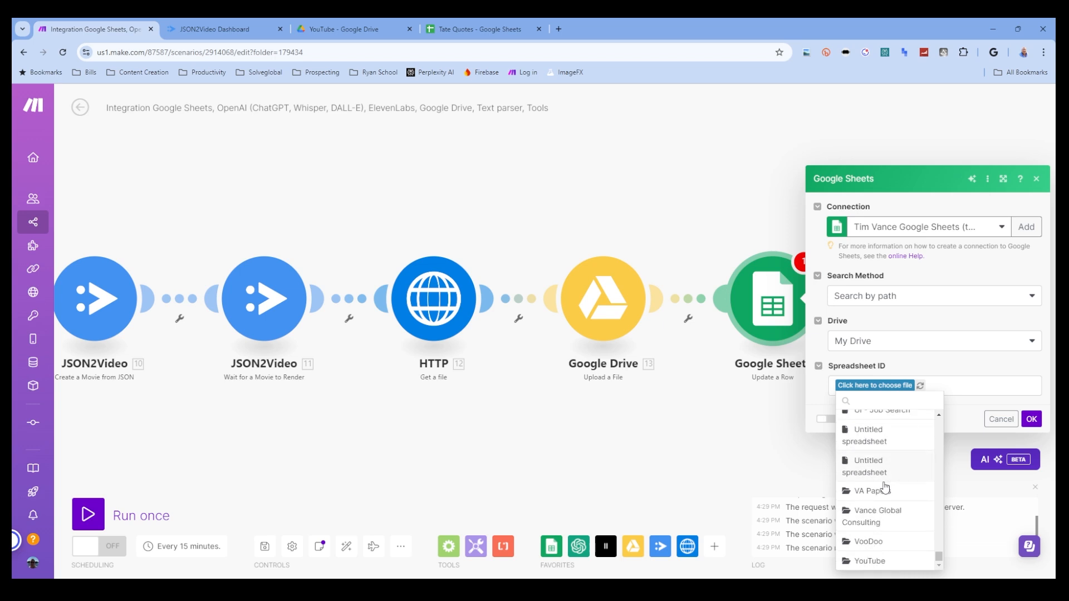
pyautogui.click(870, 561)
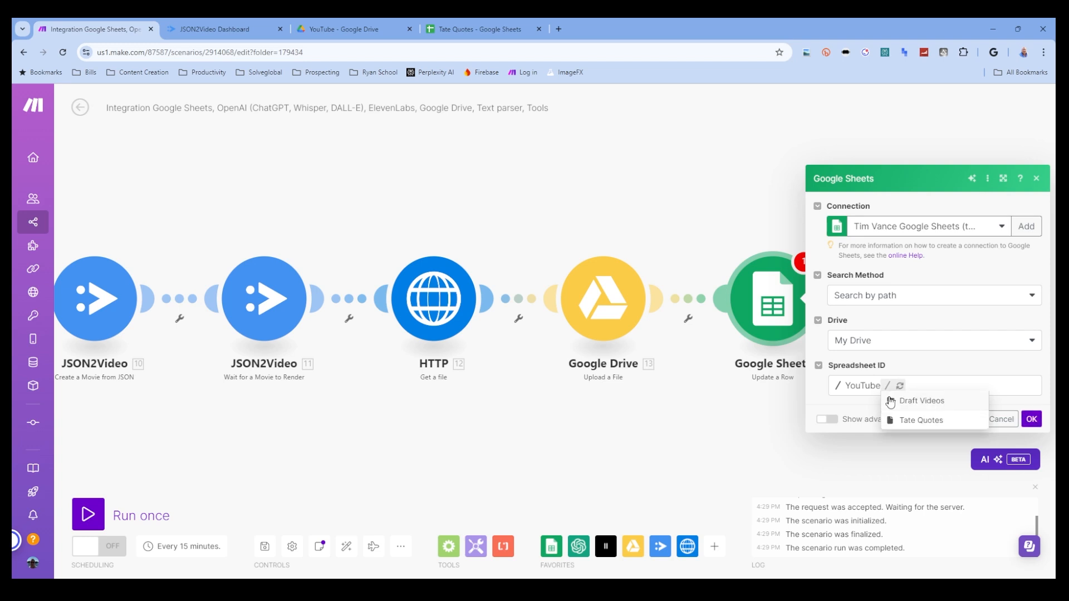
pyautogui.click(911, 421)
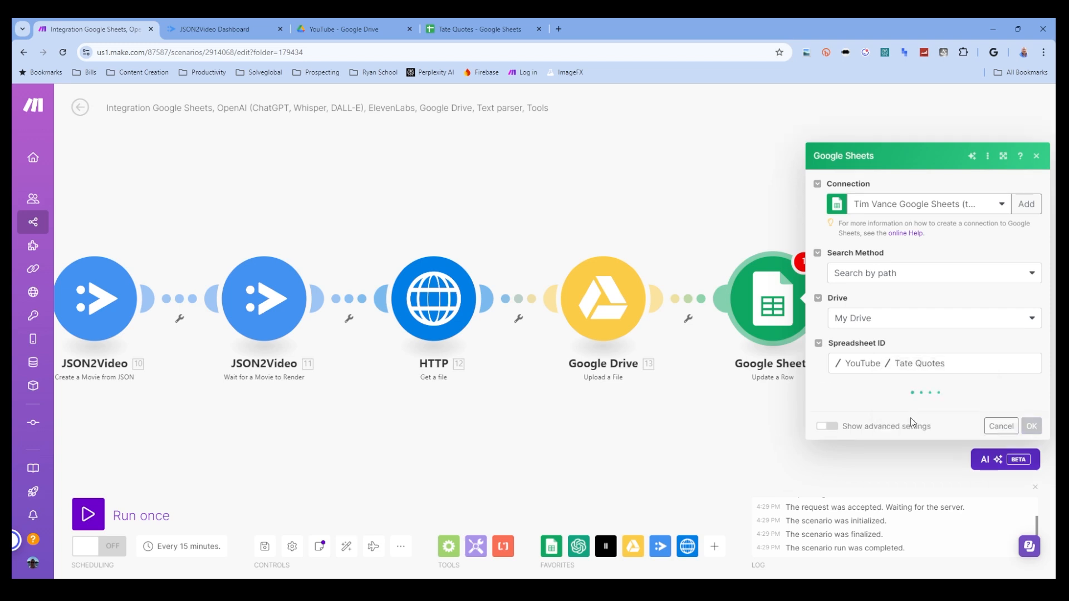
pyautogui.click(869, 406)
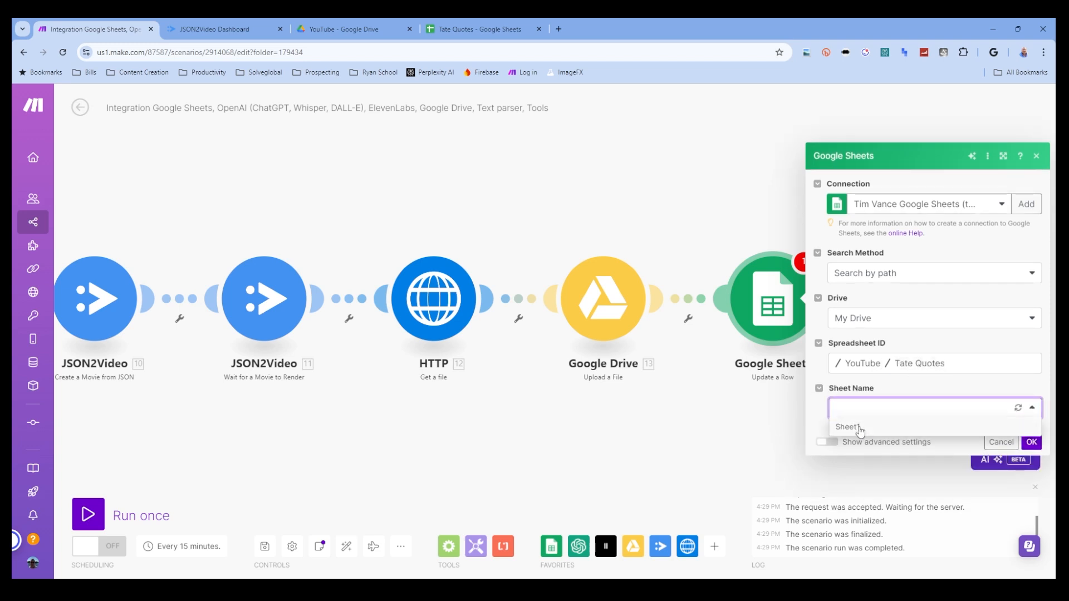
pyautogui.click(907, 442)
# Map the Update a Row module's row number to the Row number from the Google Sheets Search Rows module.
pyautogui.click(891, 399)
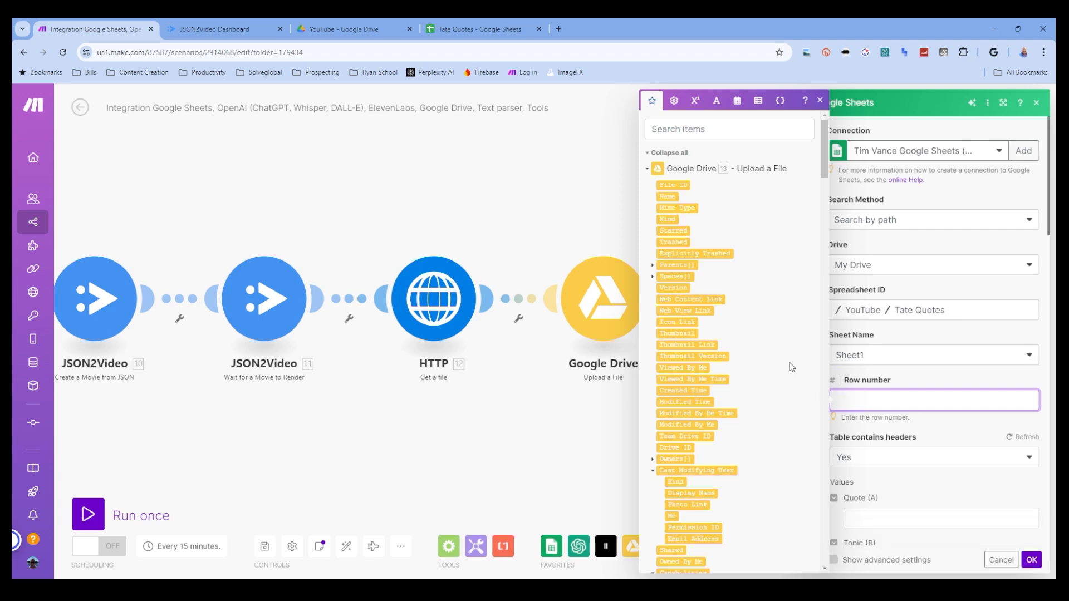
pyautogui.scroll(-12, 791, 374)
pyautogui.moveTo(823, 312); pyautogui.dragTo(829, 567)
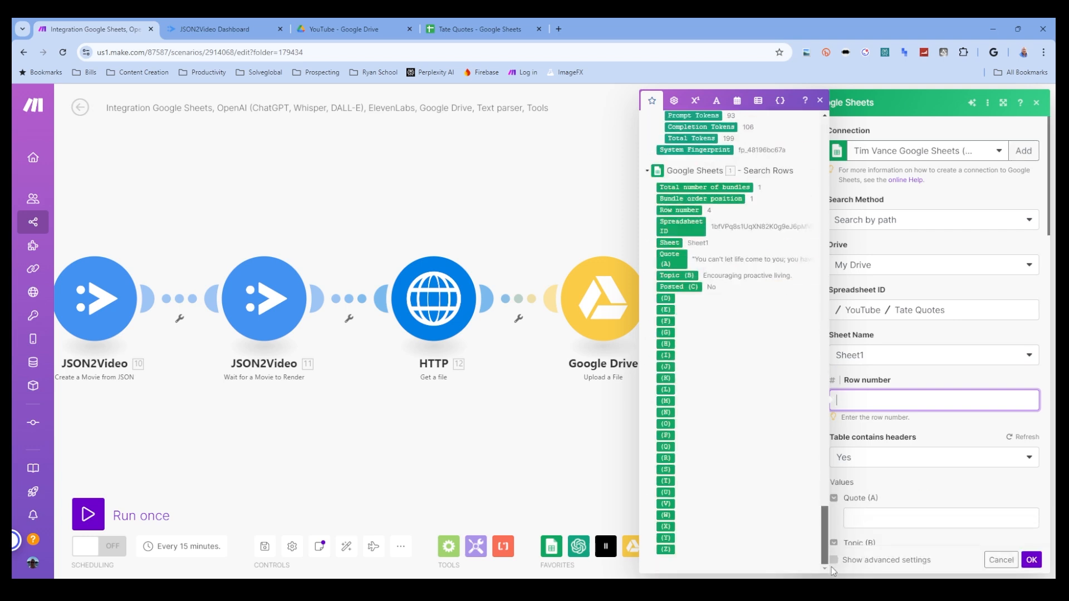
pyautogui.click(681, 210)
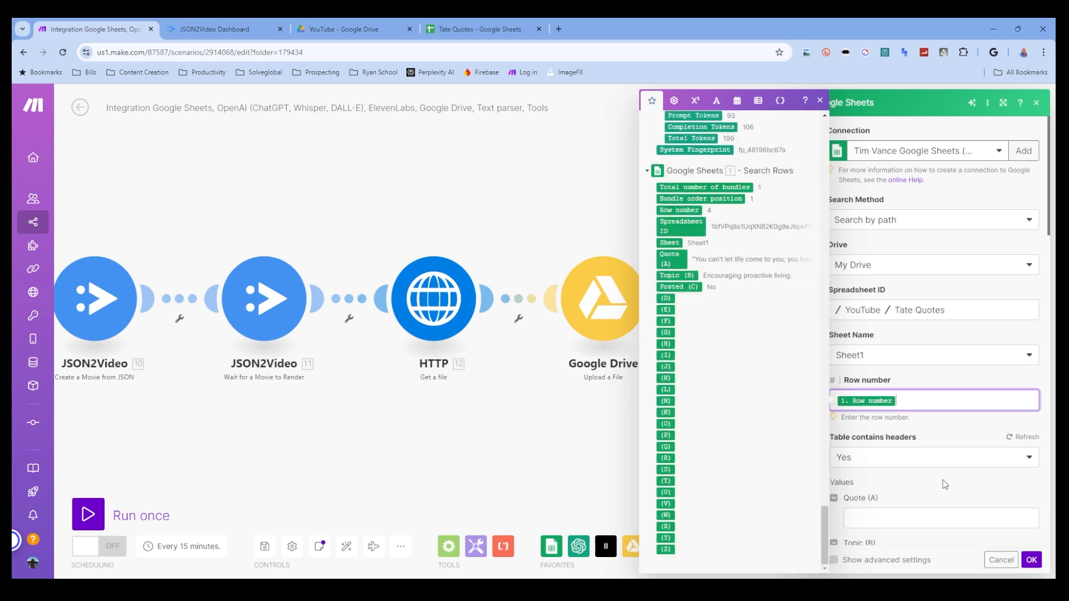
# Set the Posted (C) value to Yes and save the Update a Row module.
pyautogui.click(913, 485)
pyautogui.scroll(-5, 900, 478)
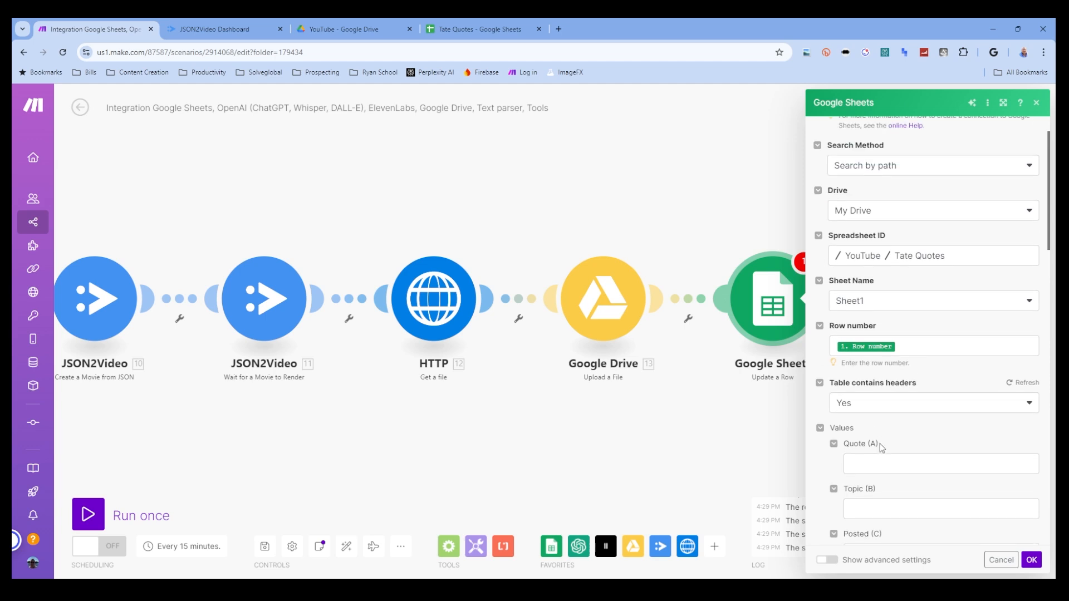
pyautogui.click(881, 444)
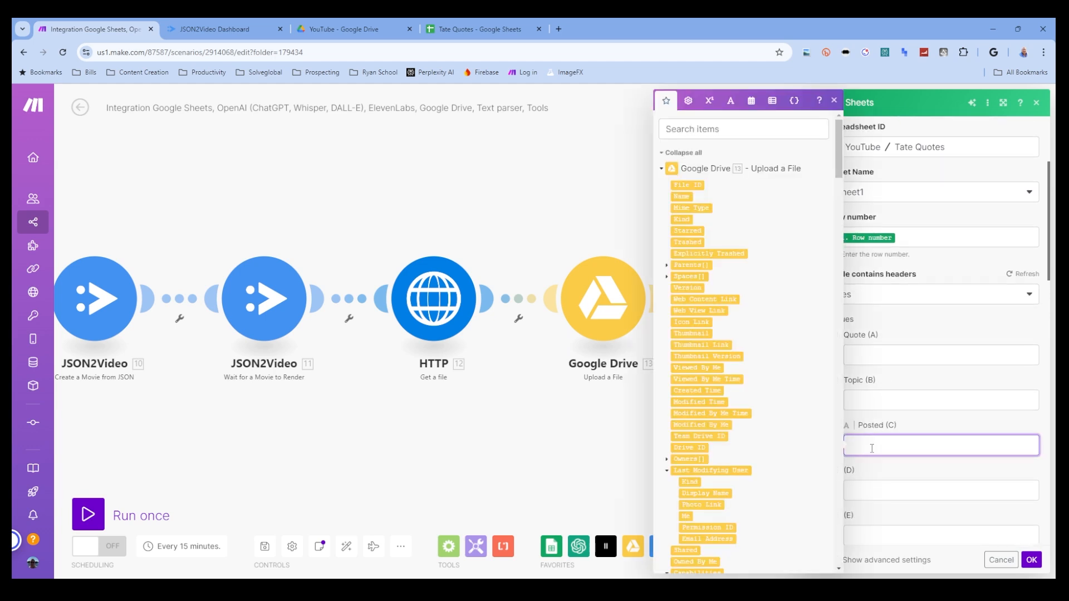
pyautogui.write('Yes')
pyautogui.click(1031, 559)
# Auto-align the modules on the canvas and save the scenario.
pyautogui.moveTo(706, 175); pyautogui.dragTo(787, 172)
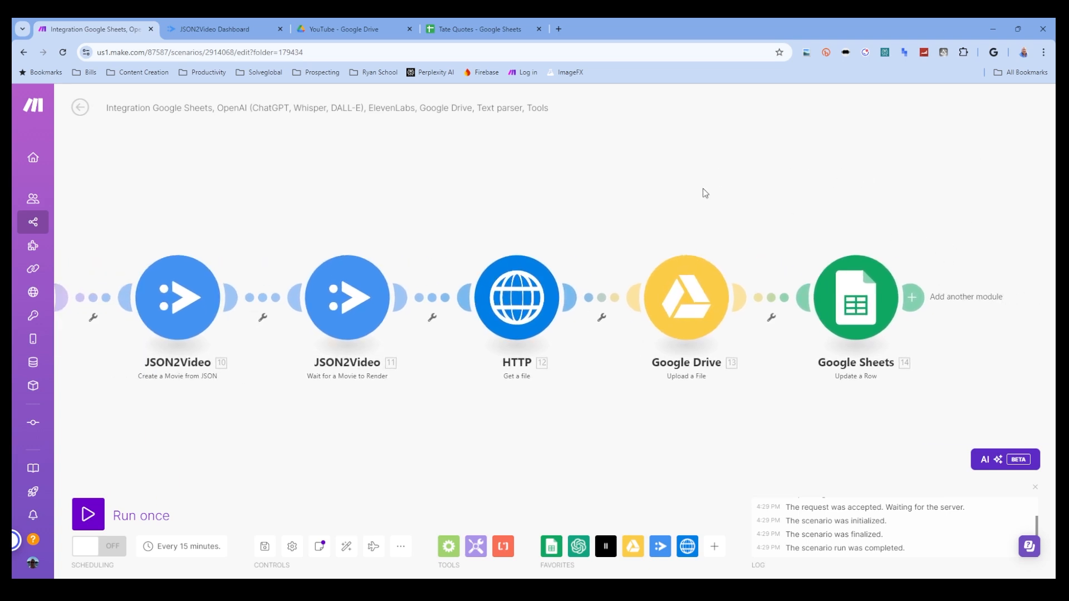
pyautogui.moveTo(702, 188); pyautogui.dragTo(807, 192)
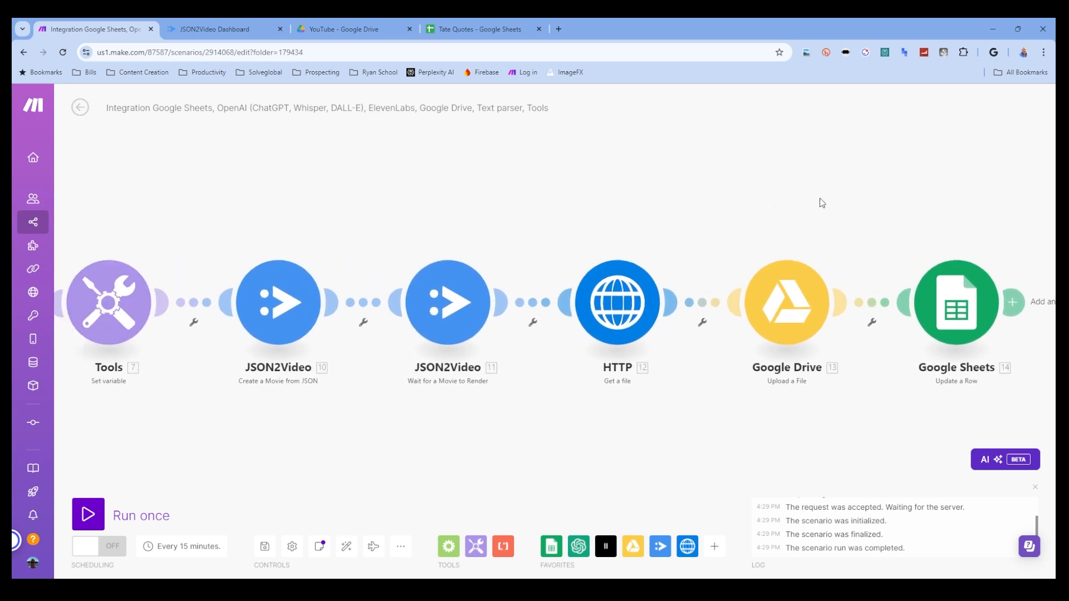
pyautogui.click(344, 547)
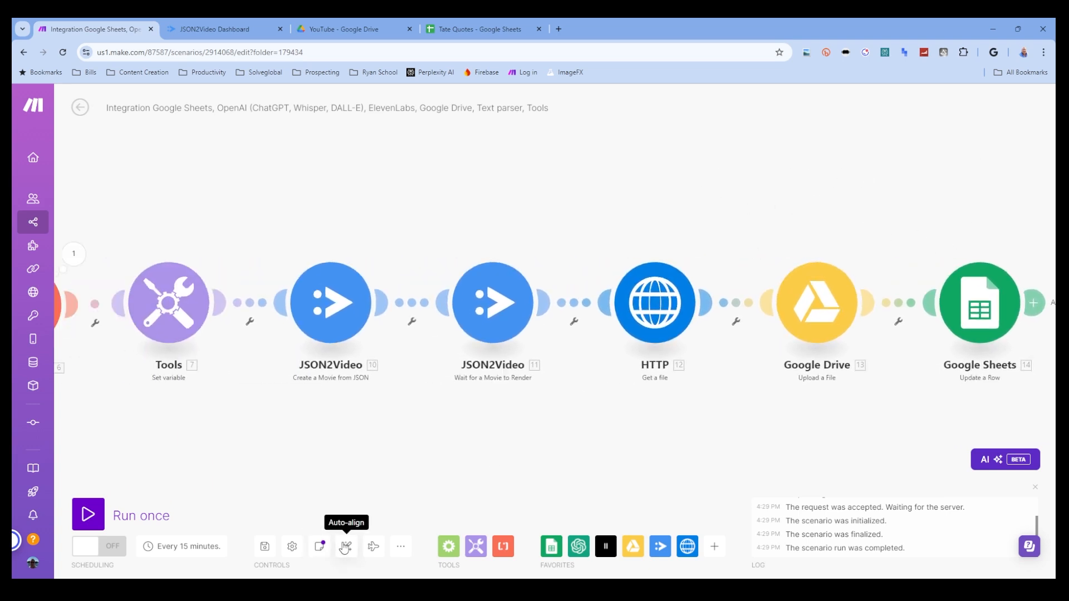
pyautogui.click(259, 547)
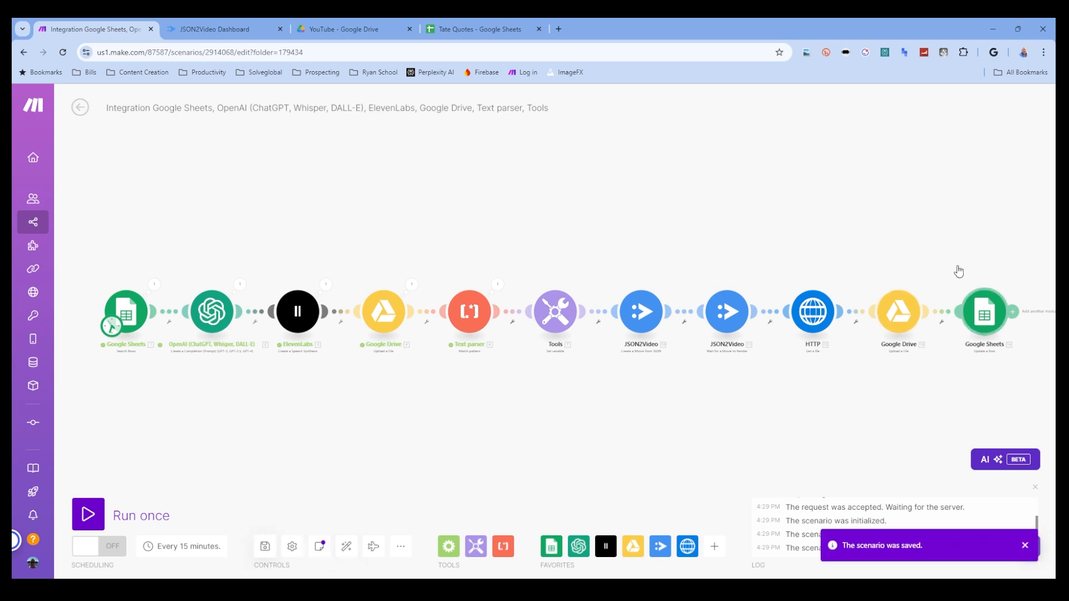
# Rename the scenario to Instagram Auto Video Quote.
pyautogui.click(387, 108)
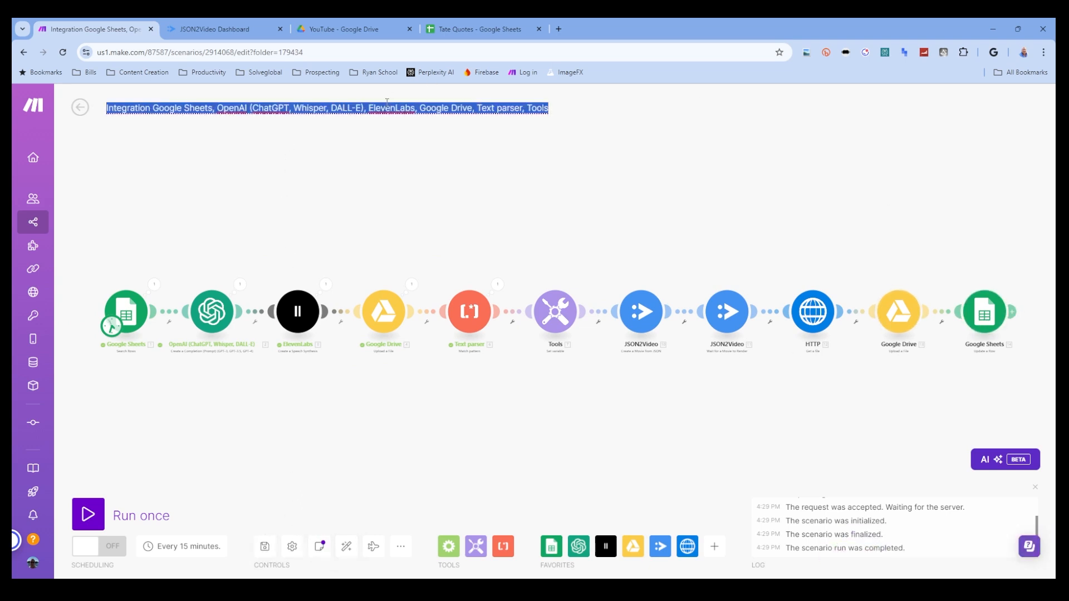
pyautogui.write('Instagr')
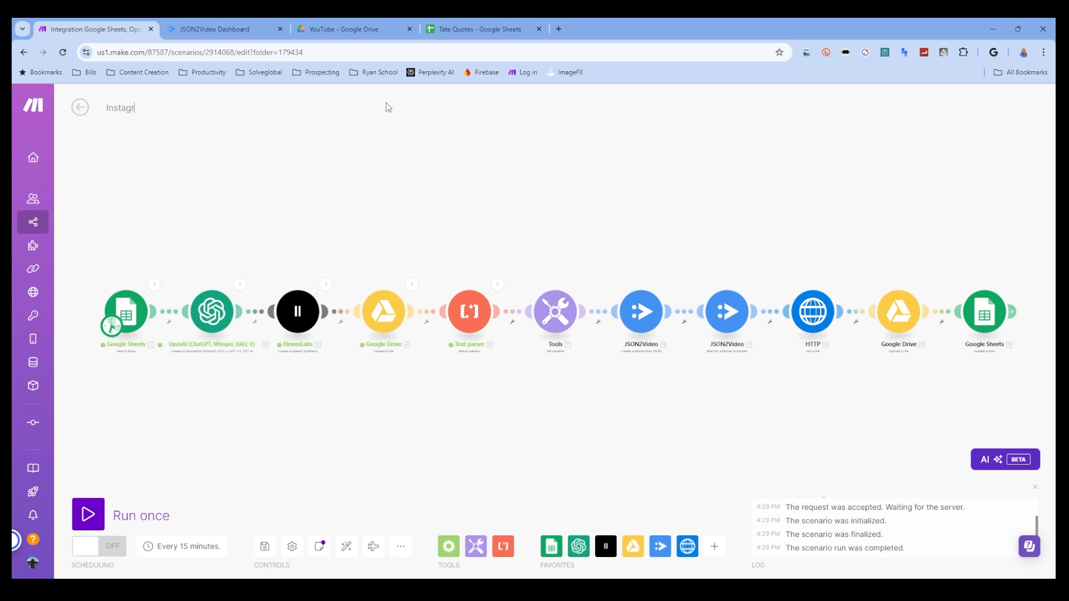
pyautogui.write('am Auto Video Quote')
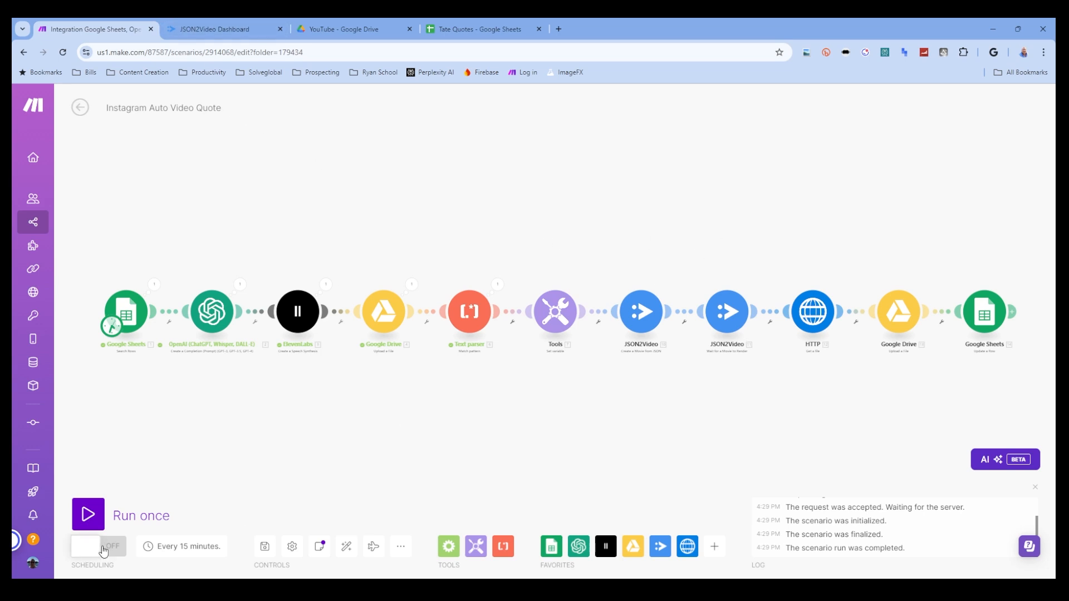
# Run the scenario once, check the Posted column in the Tate Quotes spreadsheet, and return to the scenario.
pyautogui.click(88, 514)
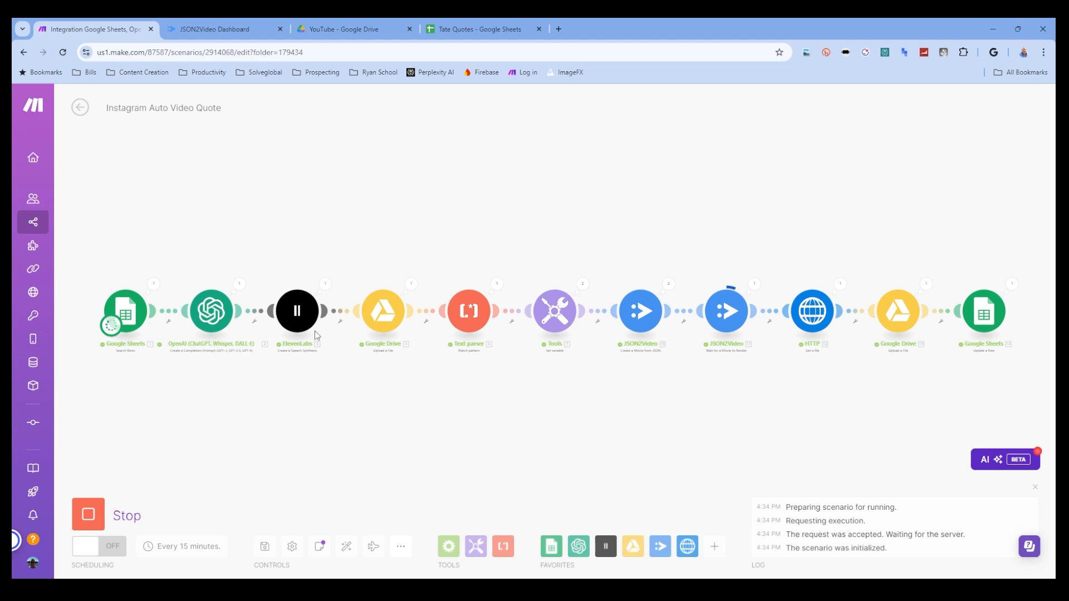
pyautogui.click(504, 35)
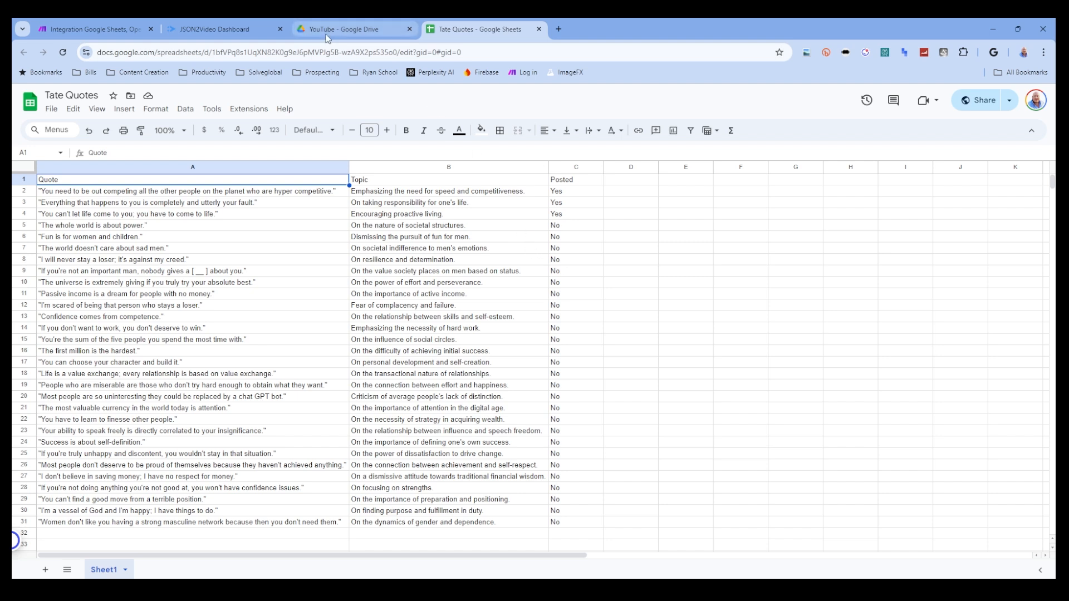
pyautogui.click(103, 29)
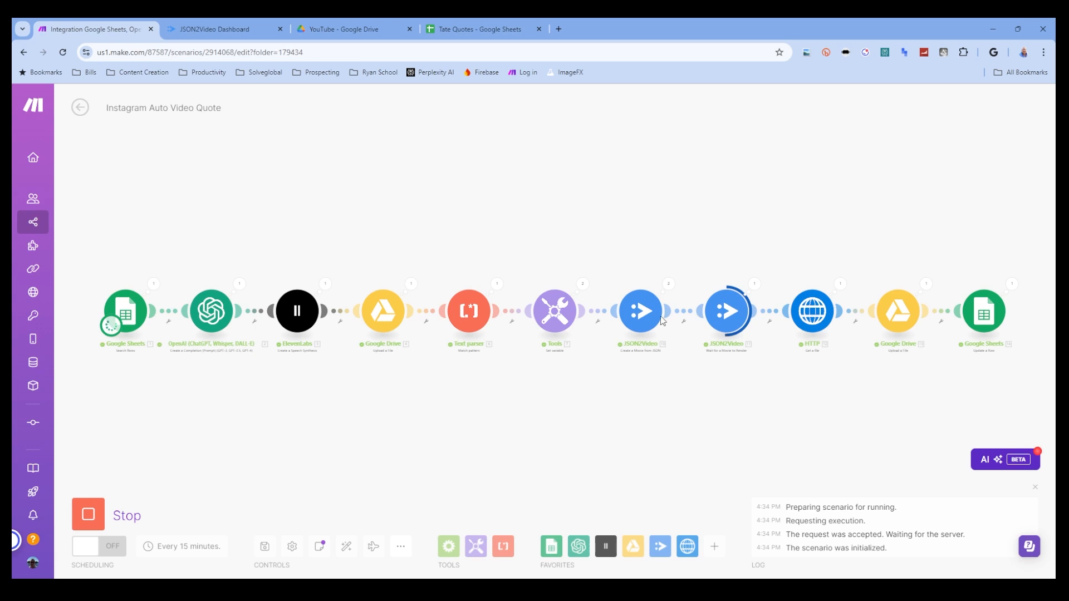